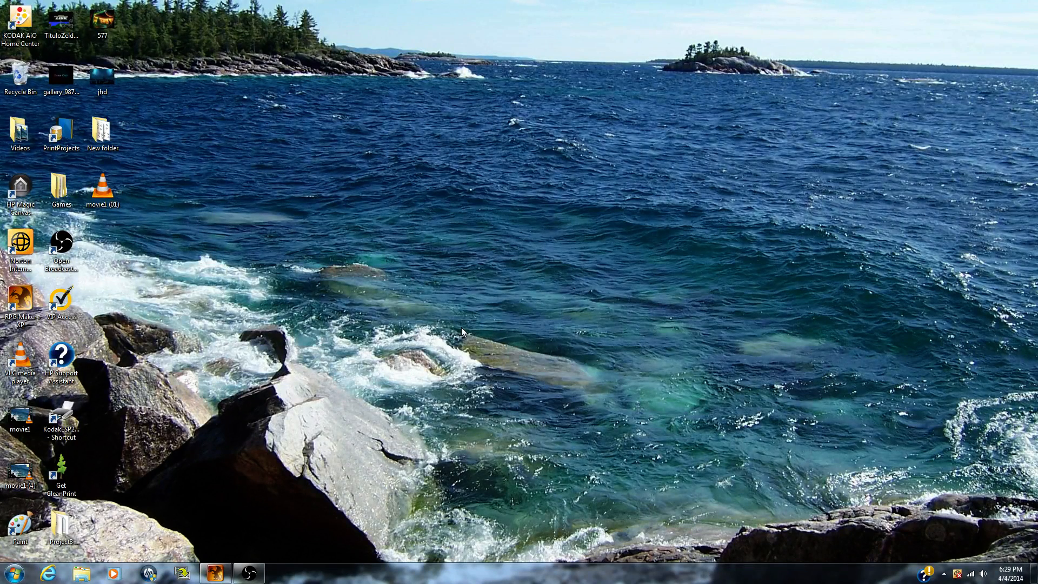
Step: Switch to RPG Maker XP and view the MountainRiver map followed by the Cavemap map
click(215, 573)
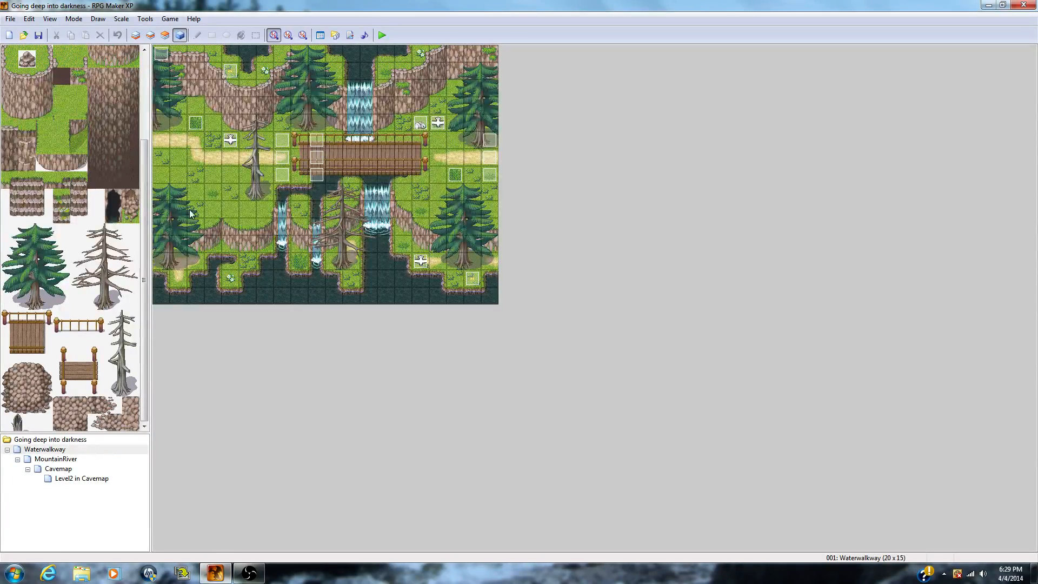
click(52, 459)
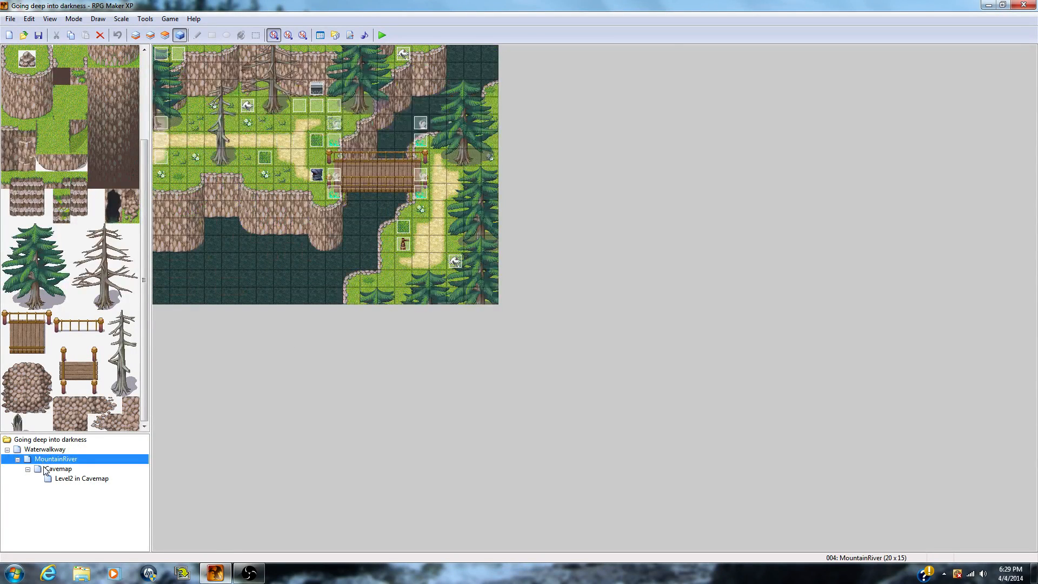
click(49, 469)
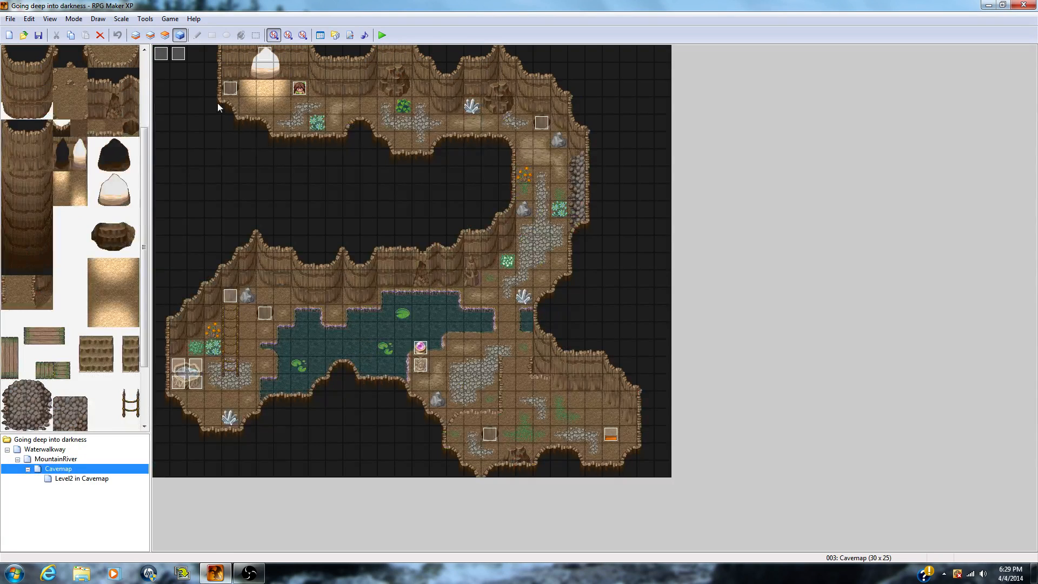
Step: Inspect the ladder tiles, the event above the ladder and the events on the fountain in Cavemap
click(232, 377)
click(231, 365)
click(230, 348)
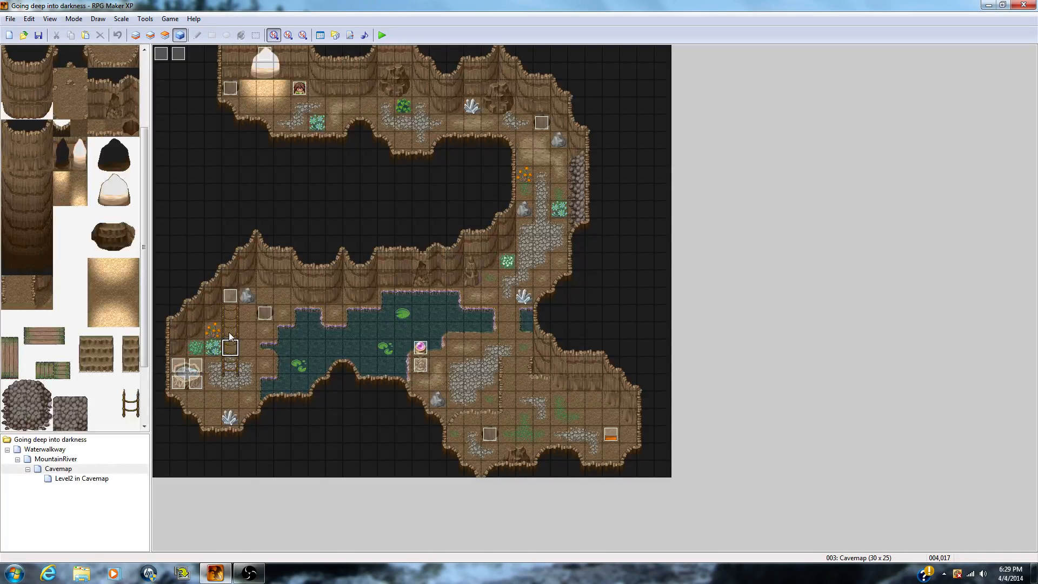
click(230, 300)
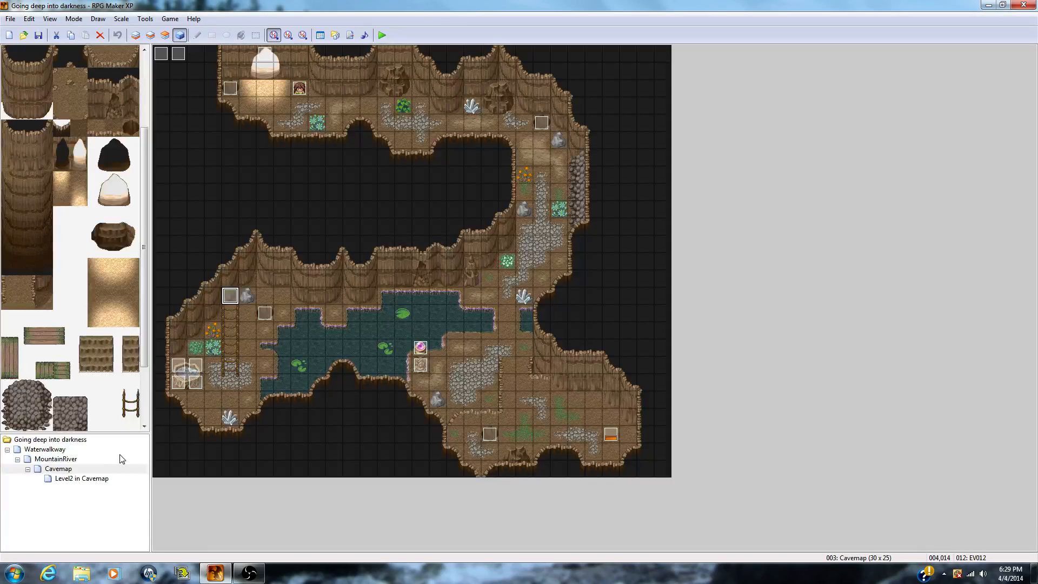
click(183, 383)
click(193, 384)
key(Left)
click(189, 367)
click(192, 381)
Step: Examine the whole layout of the Level2 in Cavemap map at half scale and at full scale
click(70, 480)
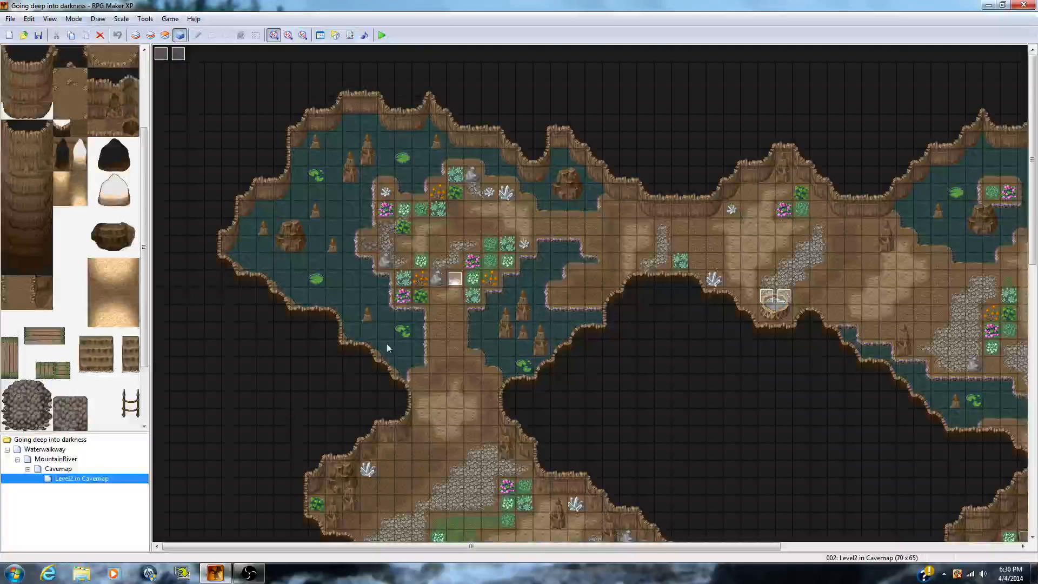
middle_click(392, 332)
middle_click(348, 488)
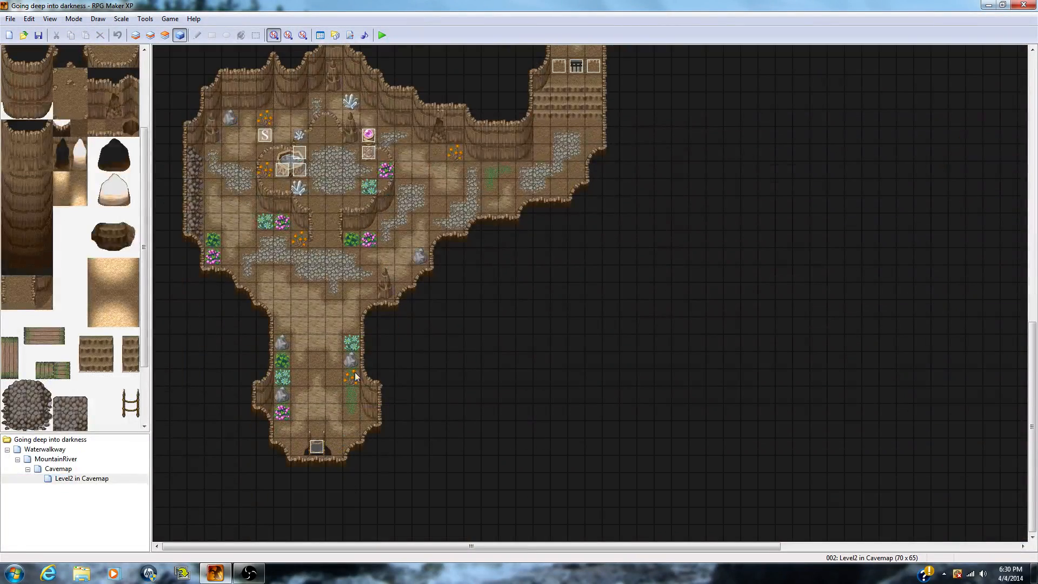
click(288, 35)
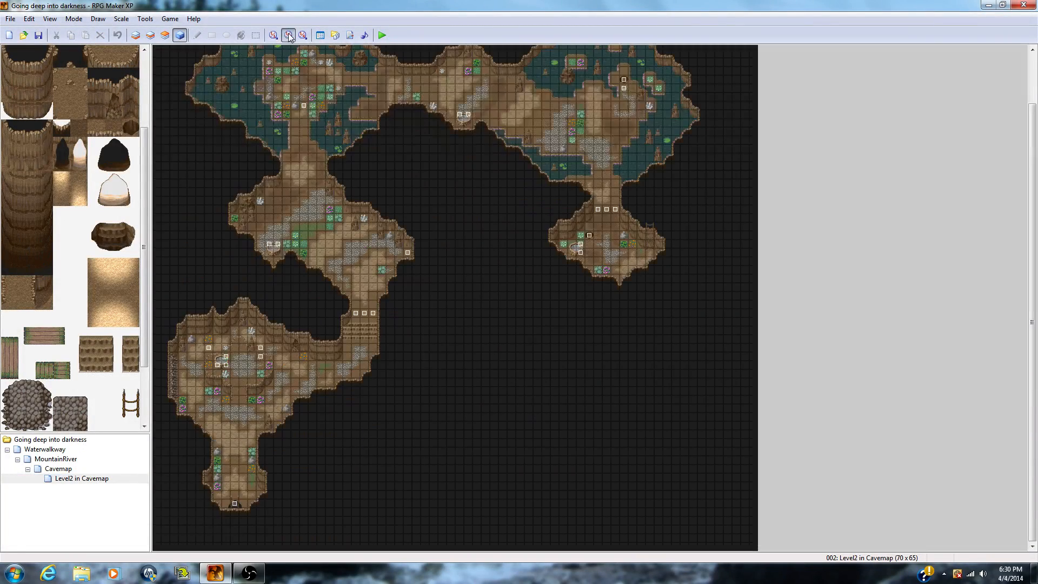
middle_click(436, 255)
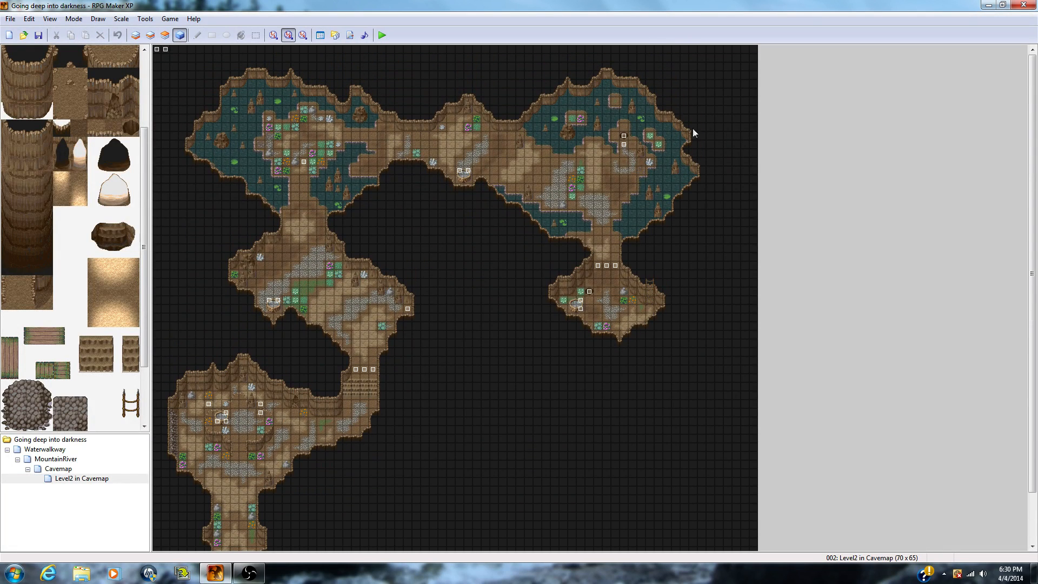
middle_click(622, 377)
middle_click(594, 436)
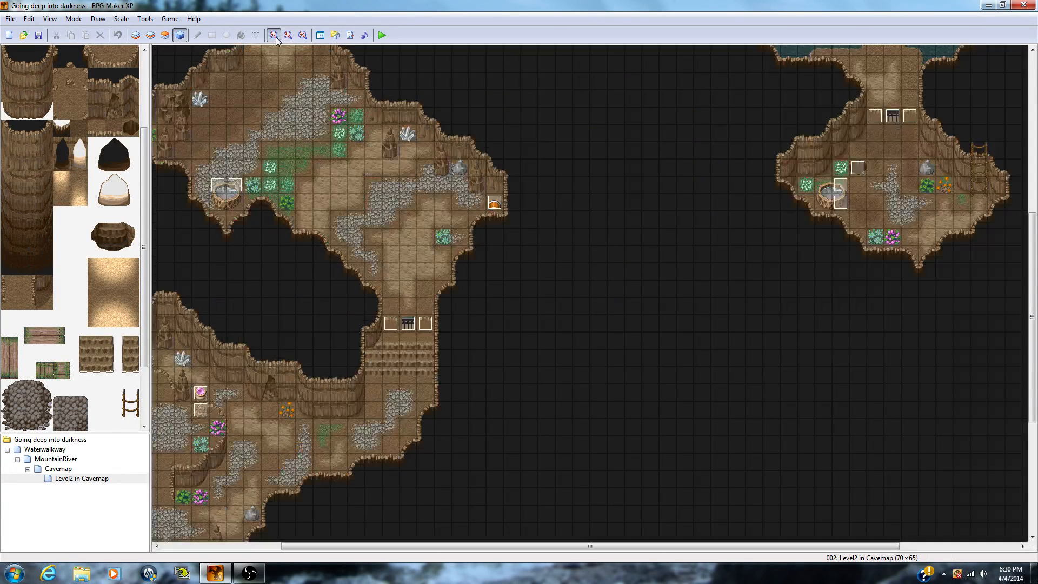
click(274, 35)
middle_click(440, 174)
middle_click(319, 311)
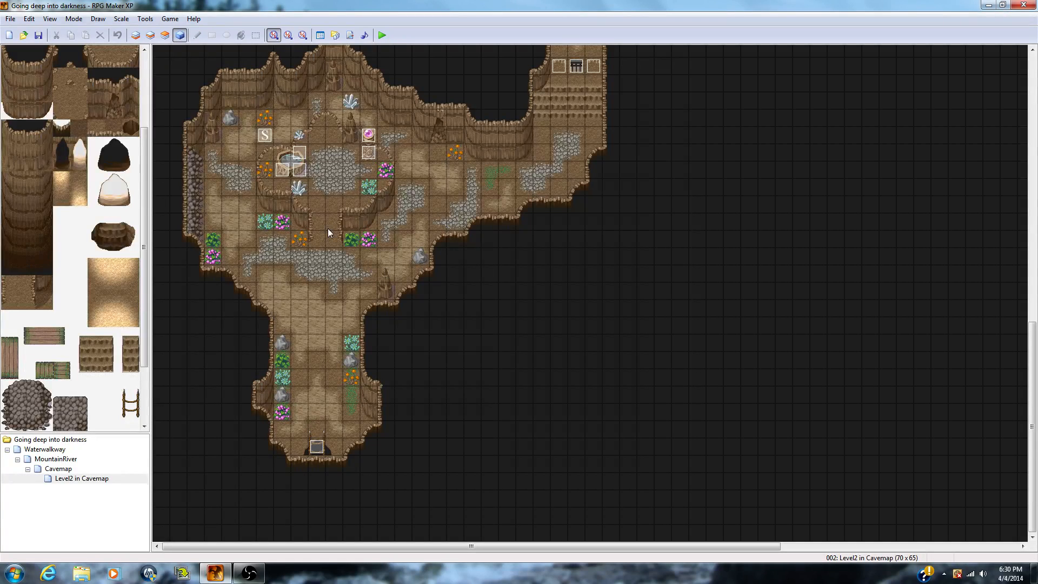
Step: Check the entrance event at the southern end of Level2 in Cavemap and the tile at the ladder's foot in Cavemap
click(317, 450)
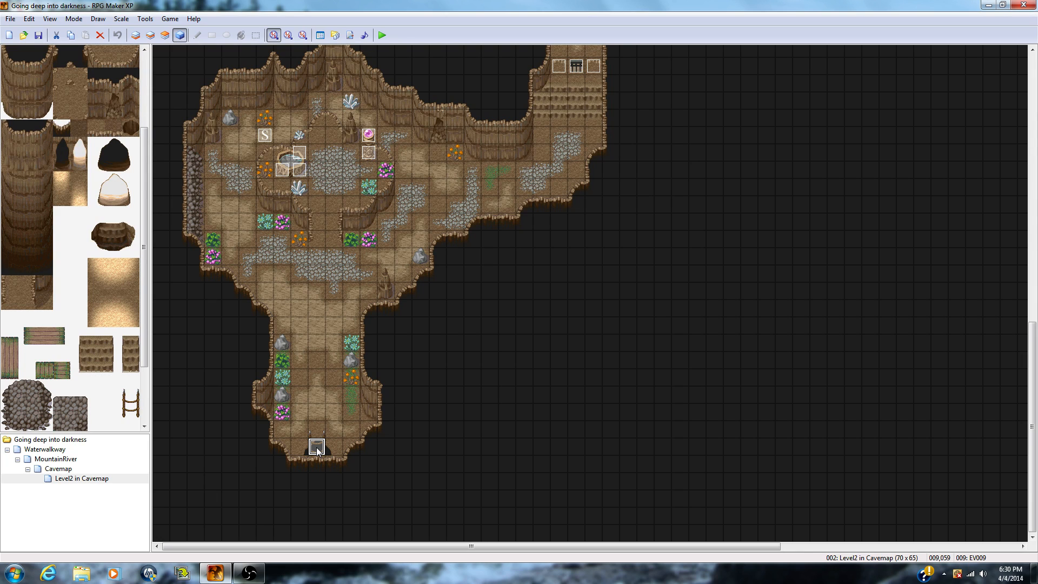
click(76, 470)
click(232, 382)
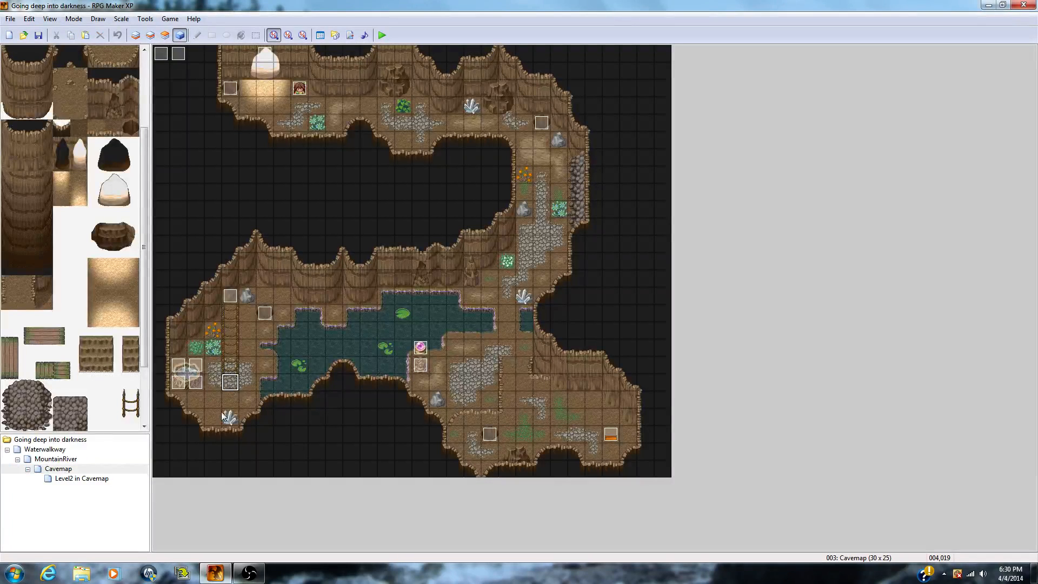
Step: Return to Level2 in Cavemap and open the event on the southeast tile of the southern room's fountain
click(61, 479)
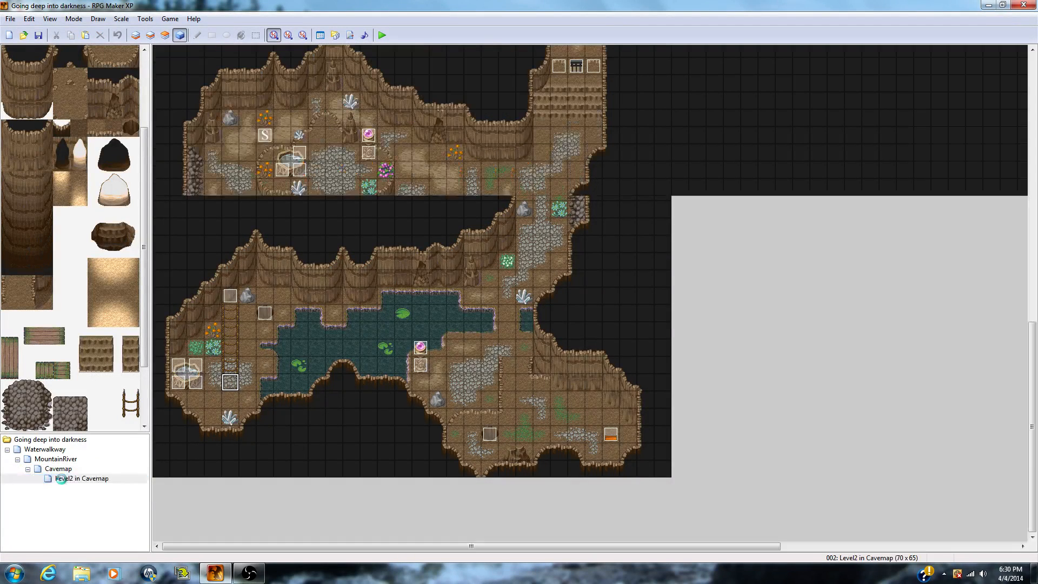
middle_click(331, 329)
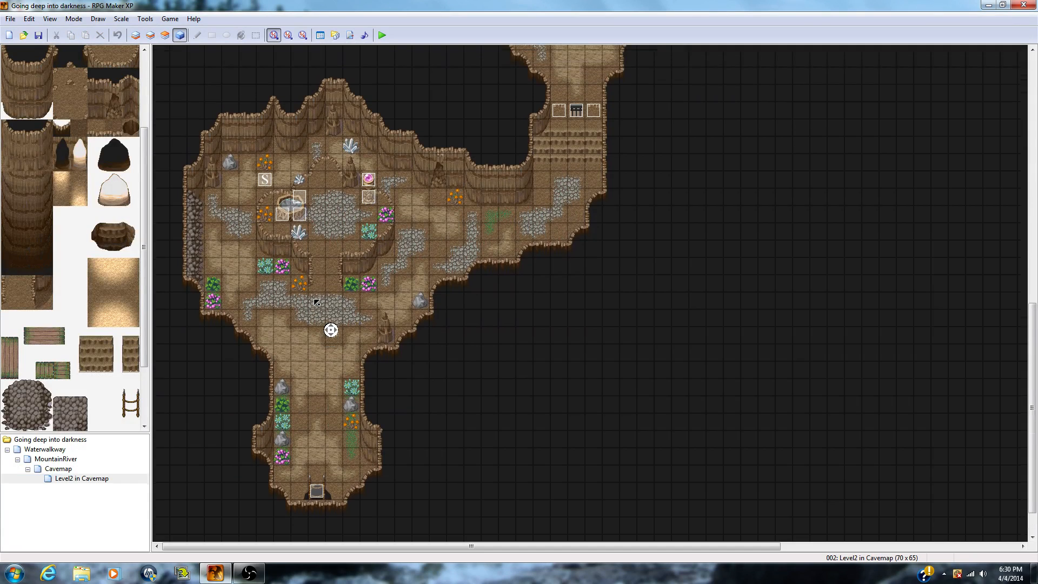
middle_click(319, 304)
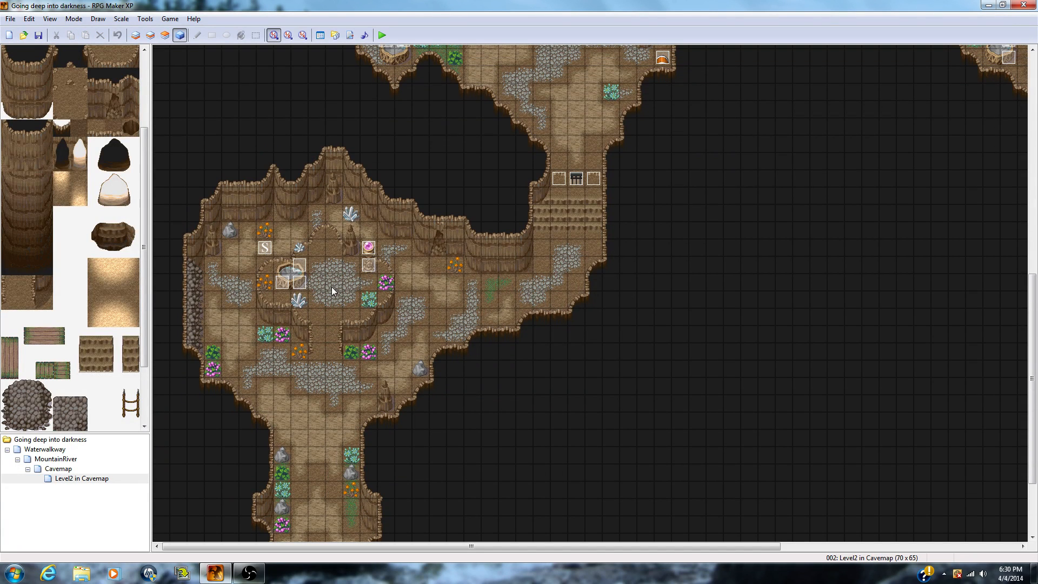
click(300, 283)
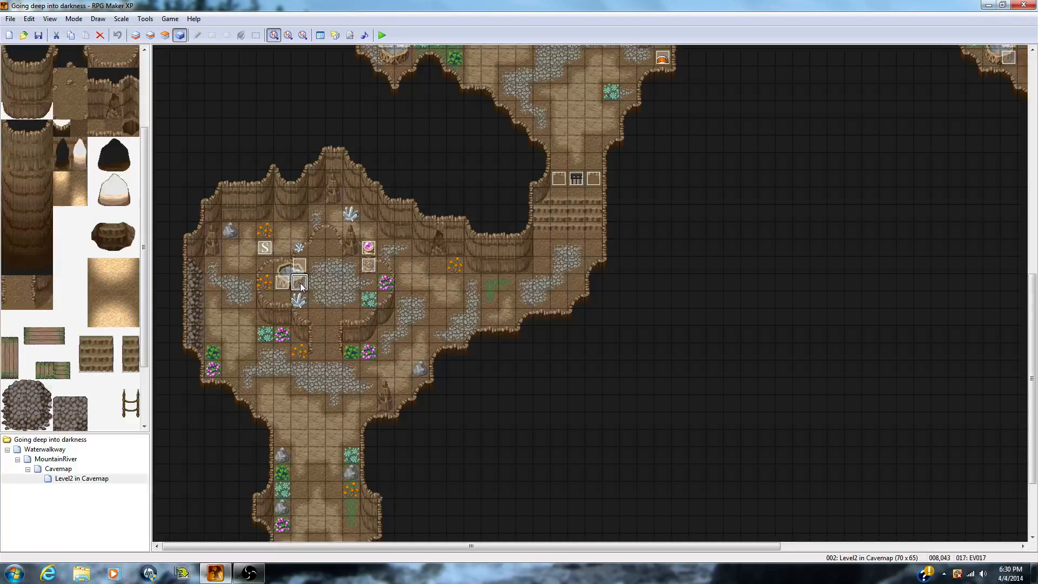
double_click(297, 283)
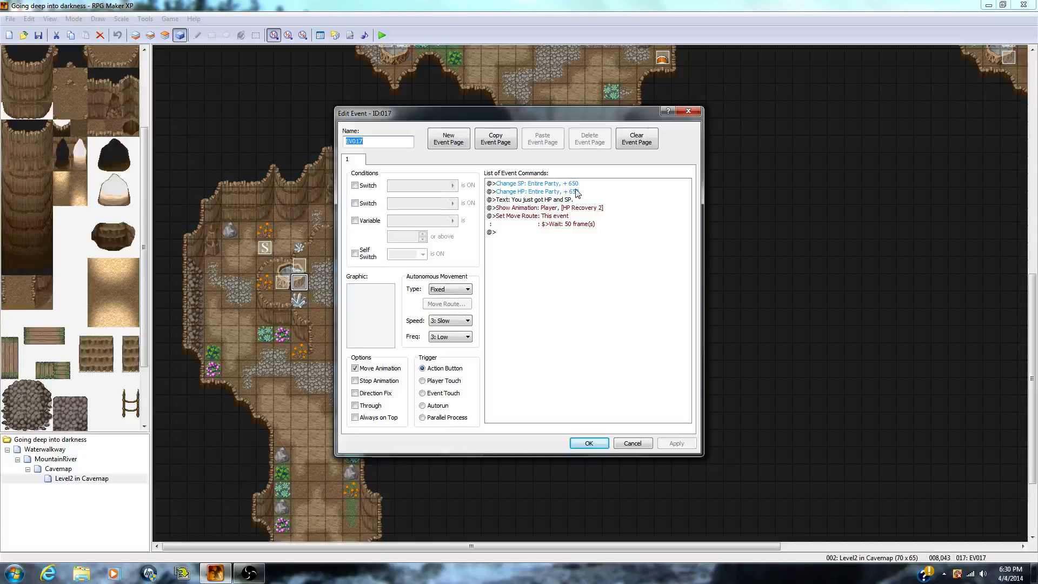
Step: Review the fountain event's Change HP, Text and Show Animation commands
click(518, 192)
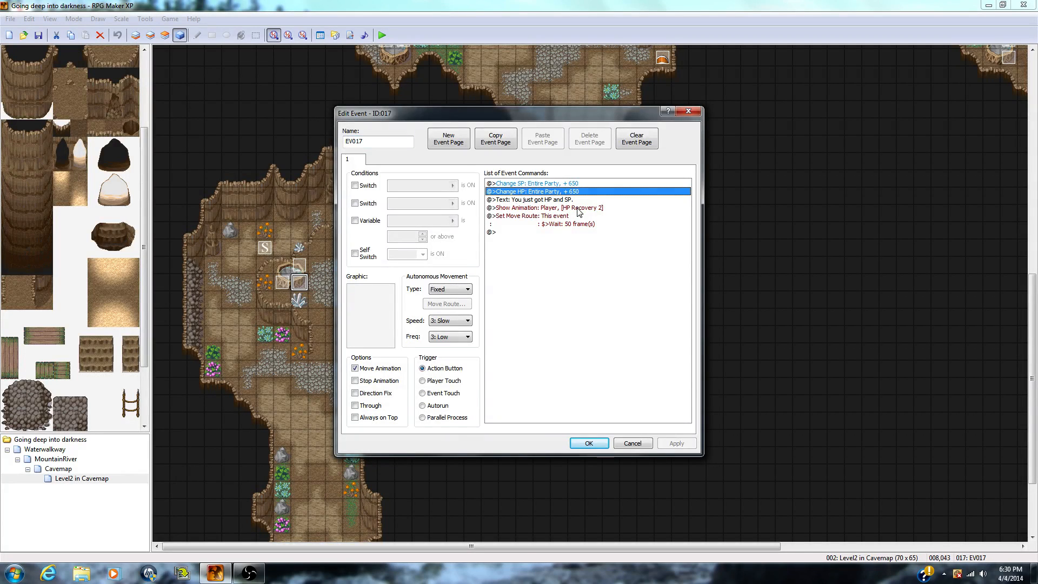
click(524, 200)
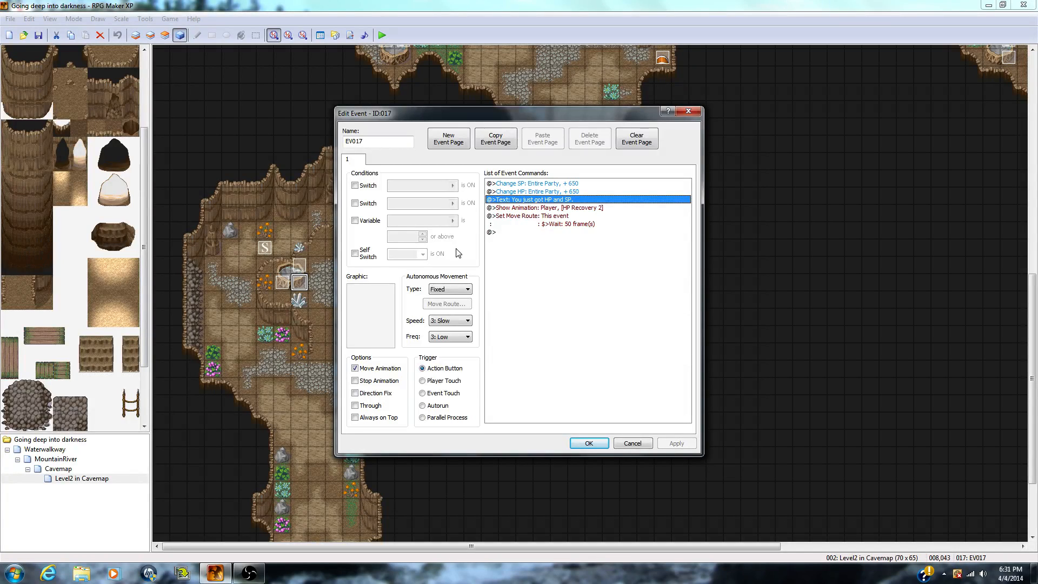
click(555, 210)
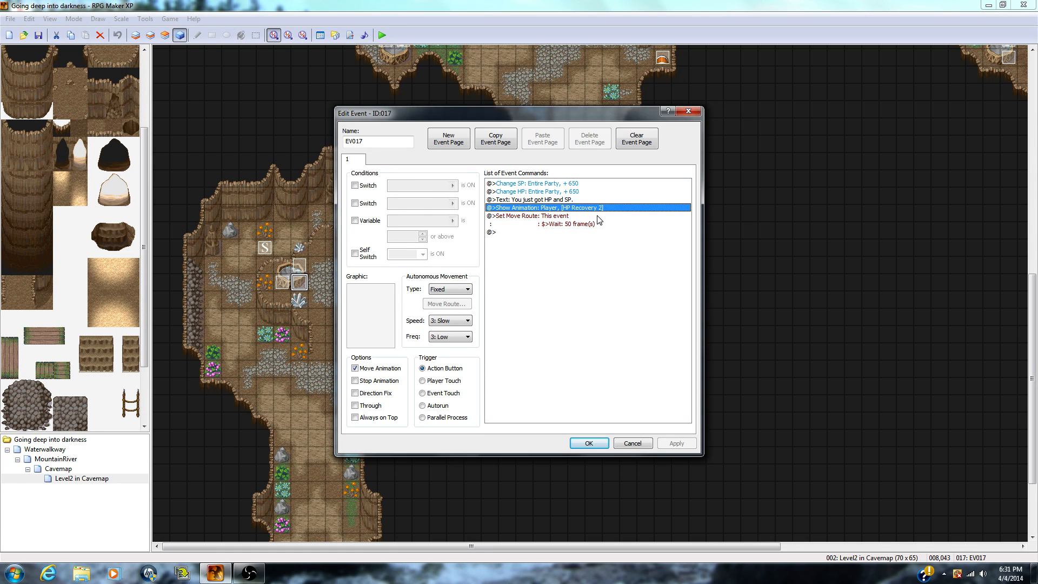
Step: Look through the character and animation choices of a new Show Animation command, and leave without adding it
click(525, 233)
right_click(525, 233)
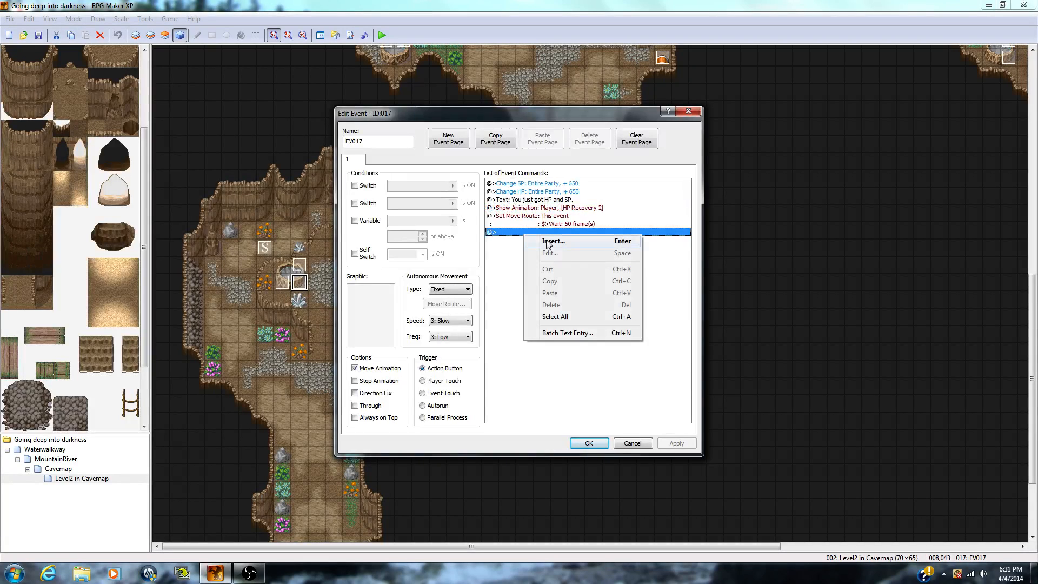
click(547, 241)
click(530, 201)
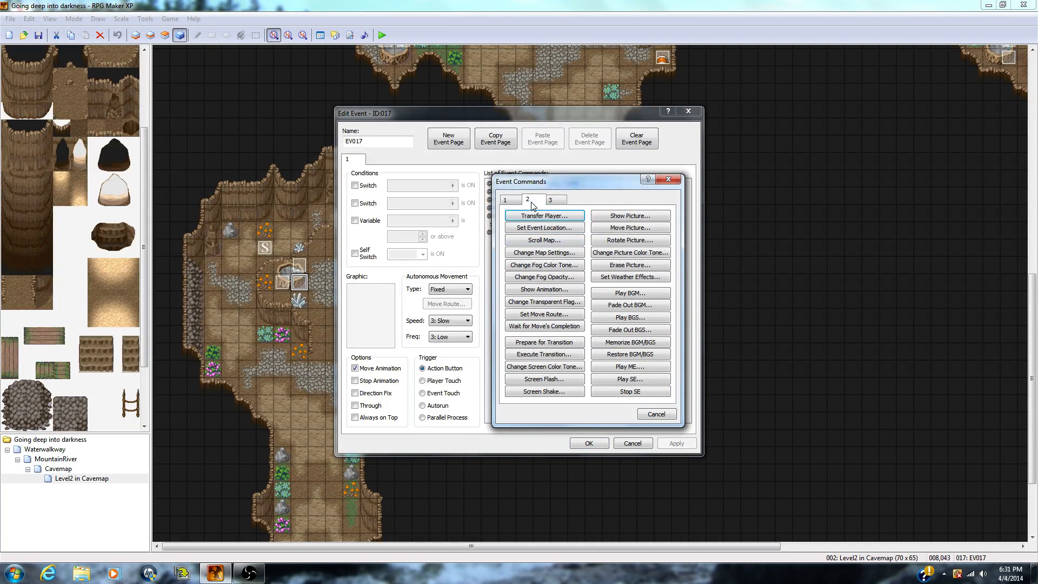
click(544, 290)
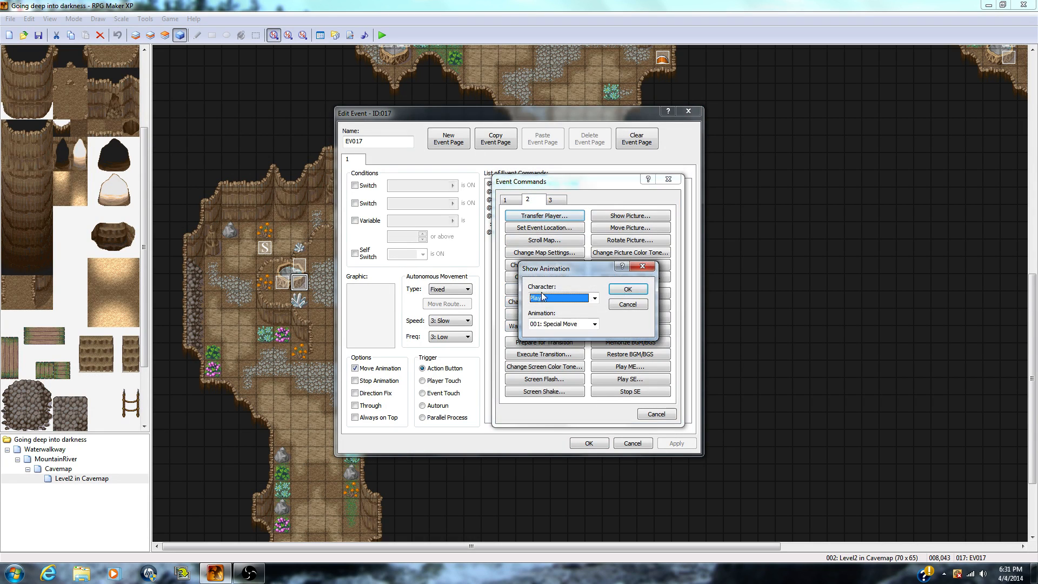
click(595, 298)
click(595, 305)
click(595, 324)
scroll(581, 409, down, 3)
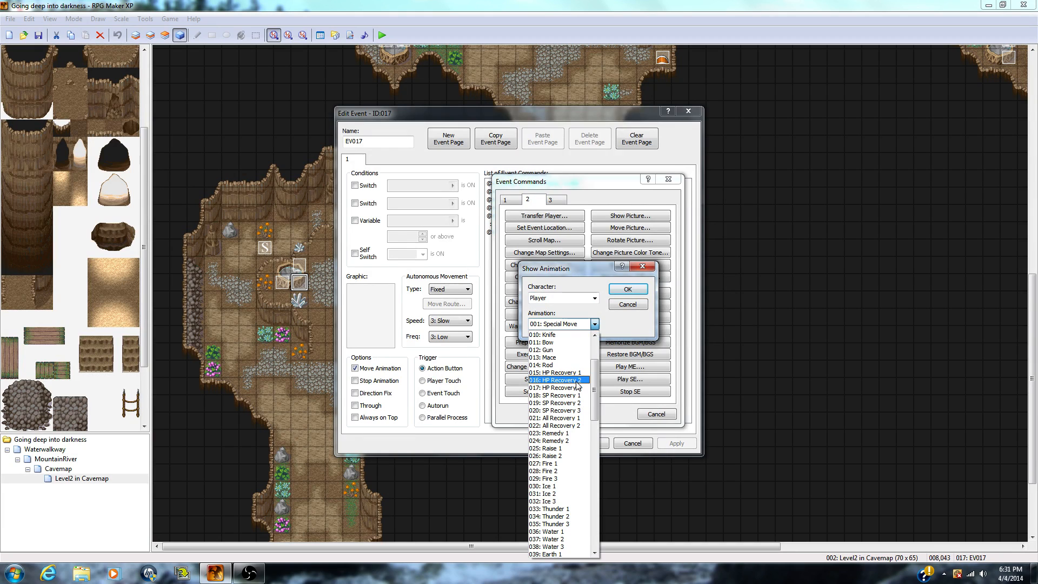
click(625, 310)
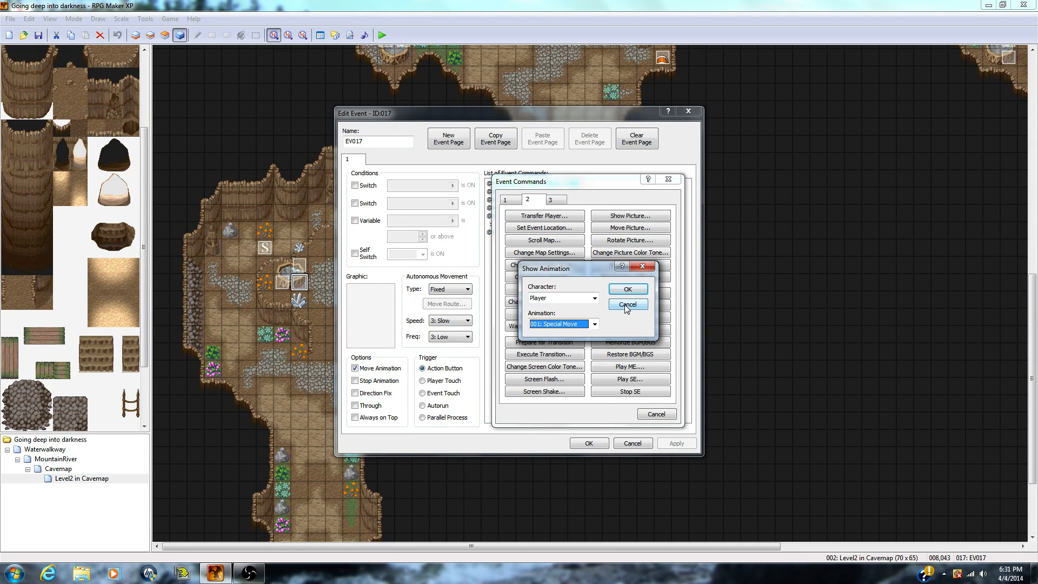
click(627, 305)
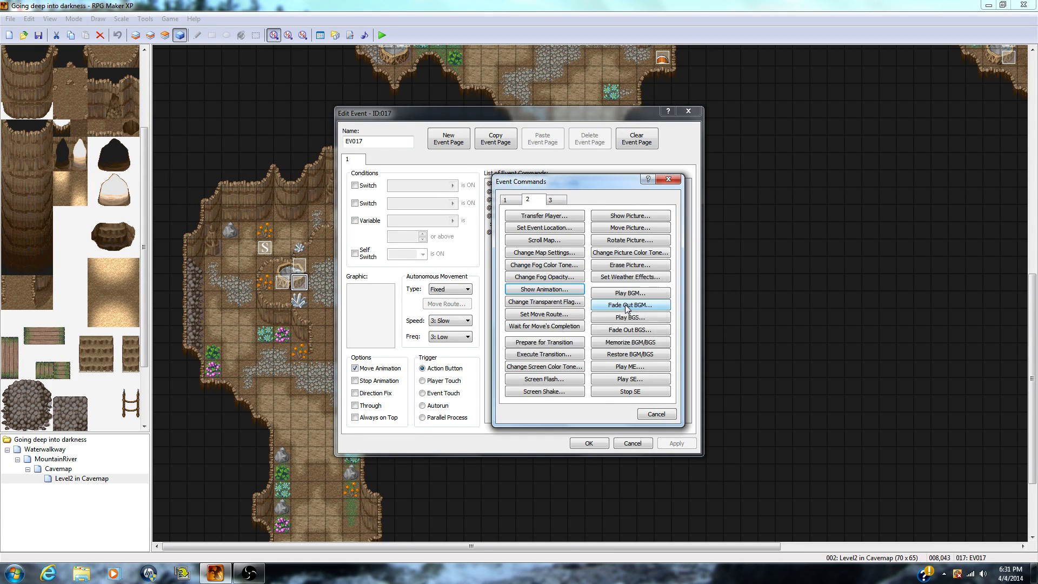
click(656, 417)
Step: Look through the actor, operation and operand settings of a new Change HP command, and leave without adding it
right_click(518, 234)
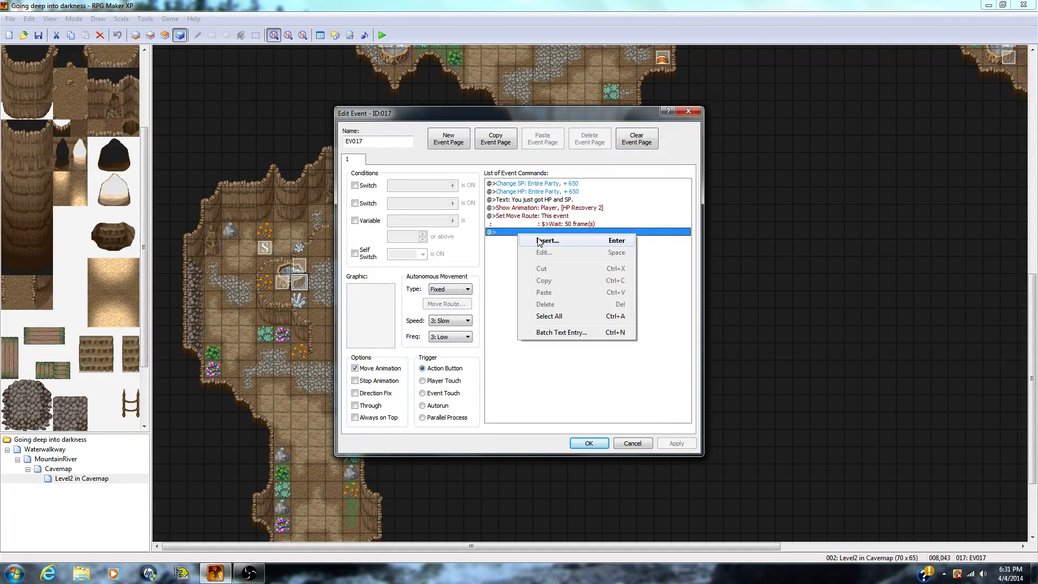
click(539, 241)
click(551, 201)
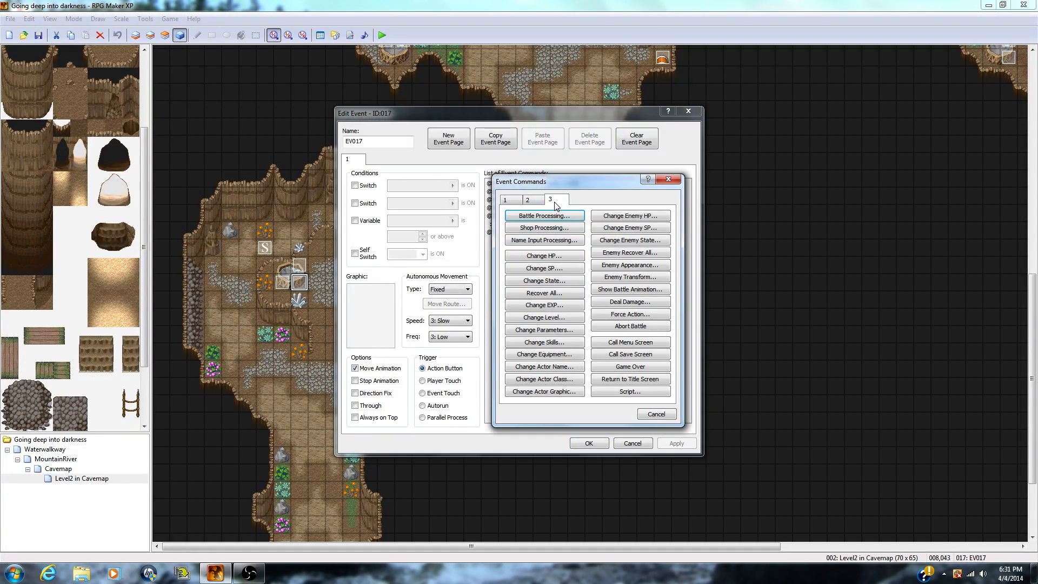
click(559, 259)
click(593, 252)
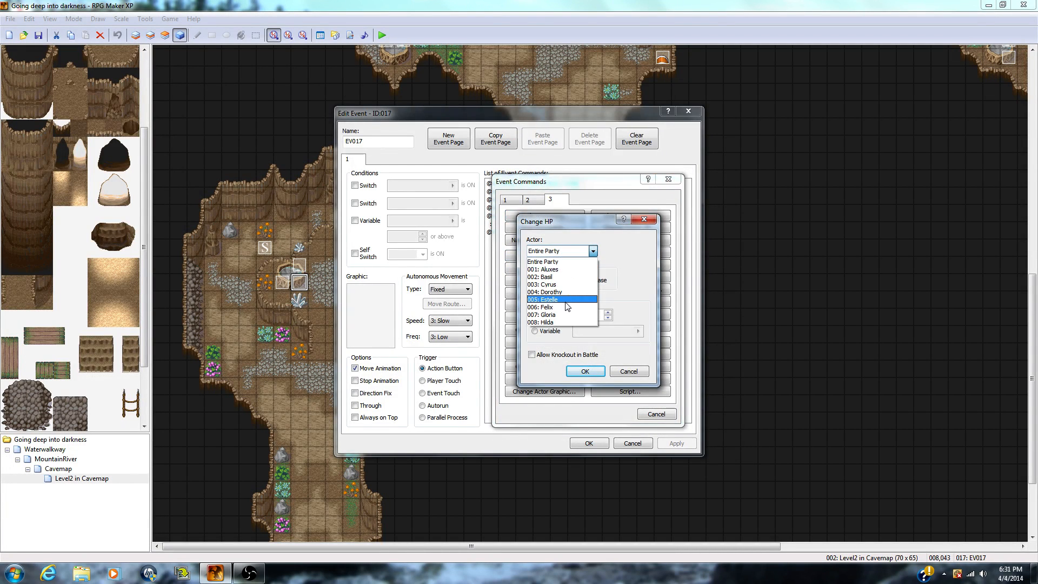
click(595, 254)
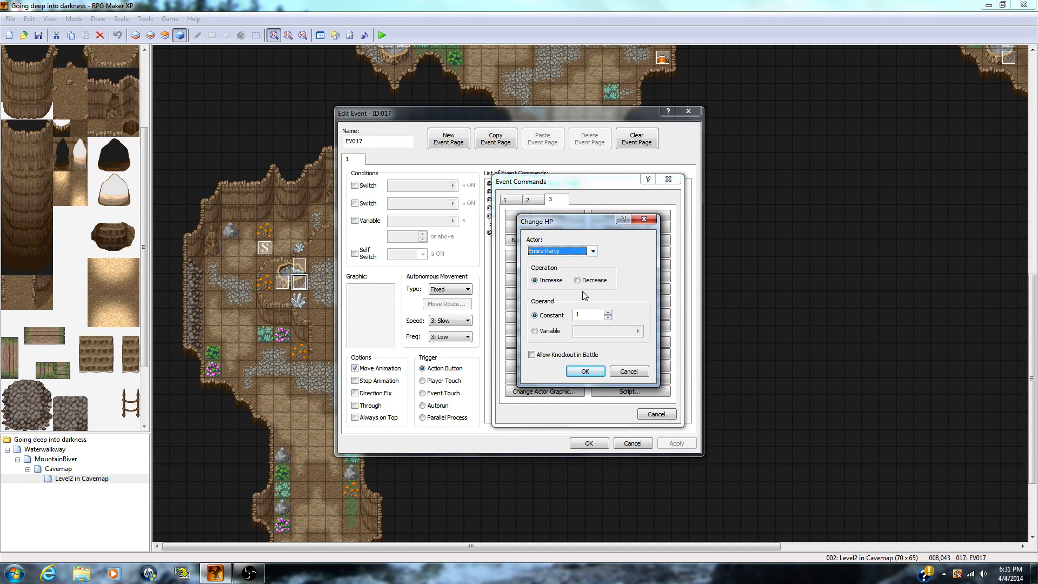
click(577, 281)
click(543, 281)
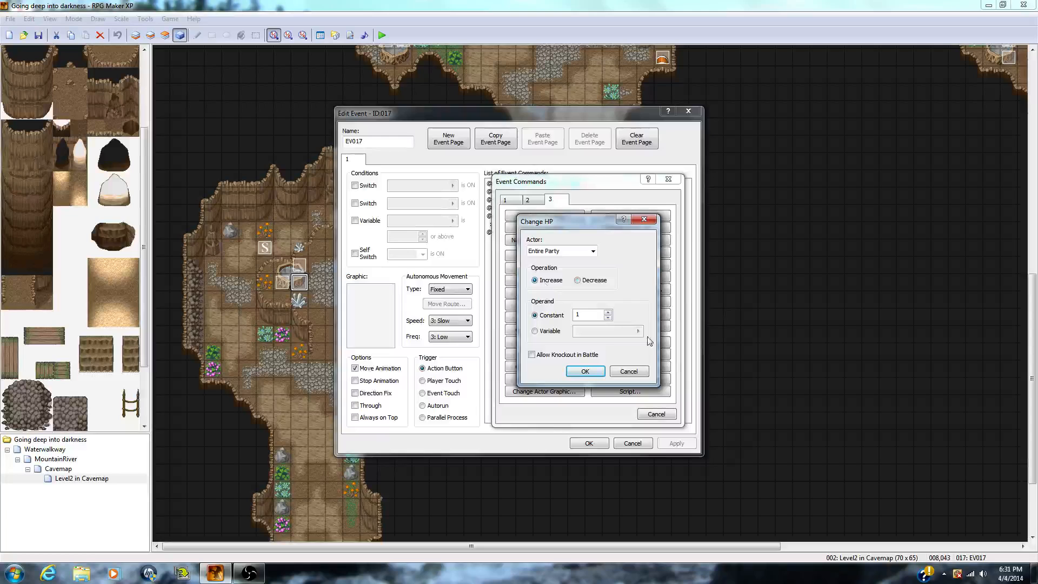
click(607, 312)
click(615, 374)
click(659, 416)
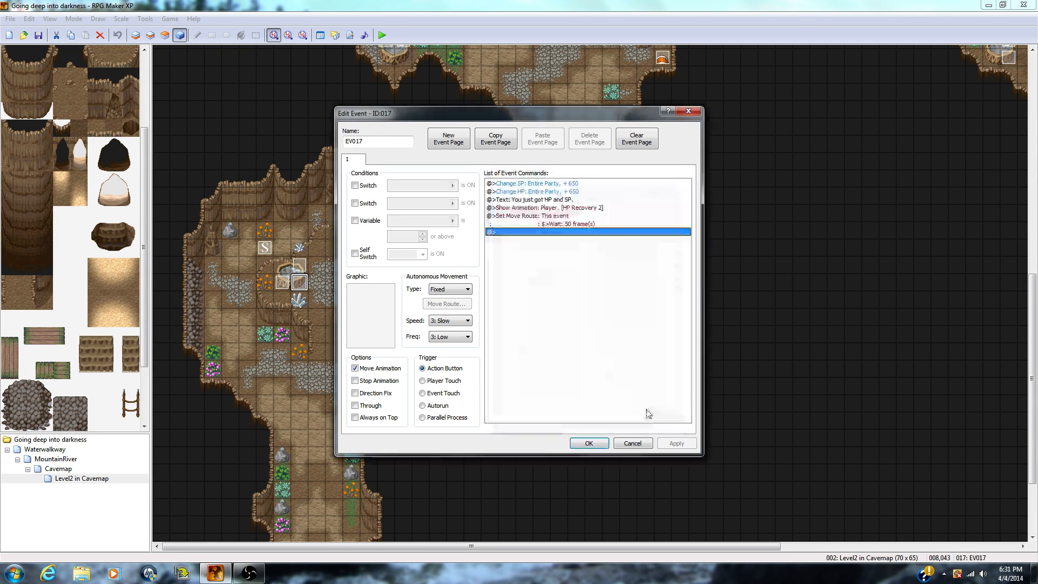
Step: Review the Set Move Route command and its 50-frame wait in the fountain event, and close the event
click(512, 217)
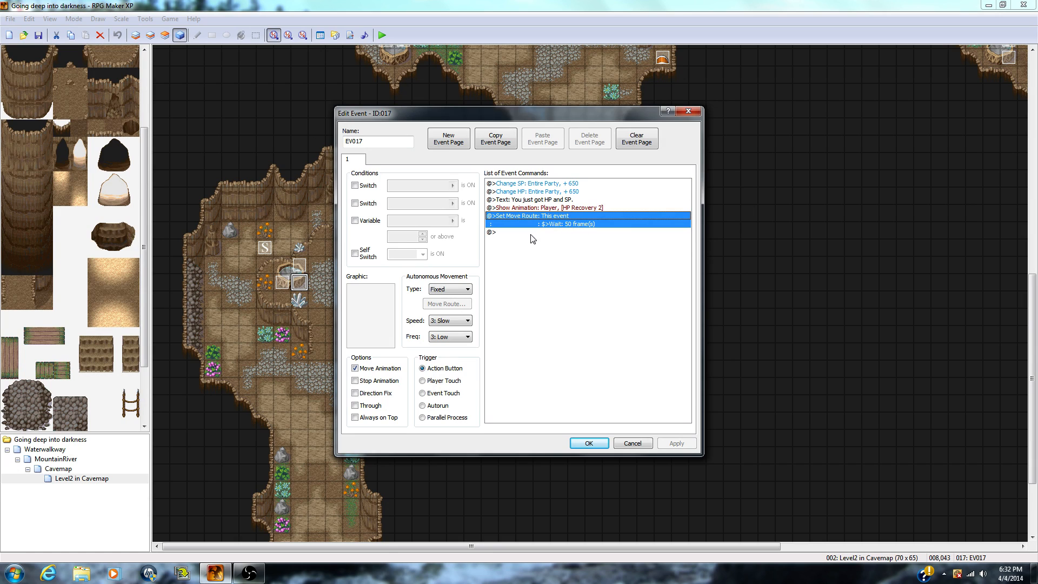
right_click(514, 215)
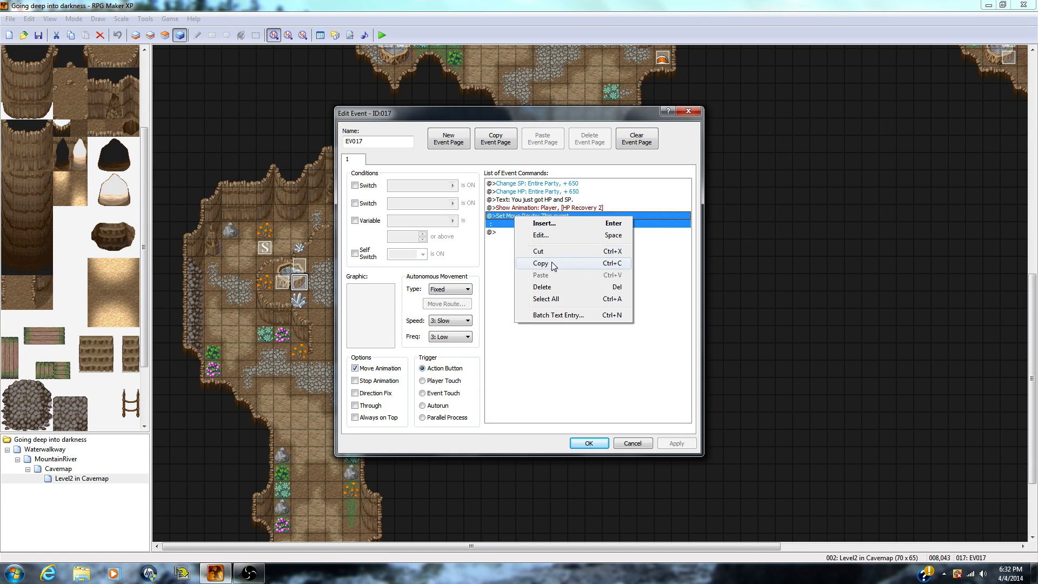
click(543, 235)
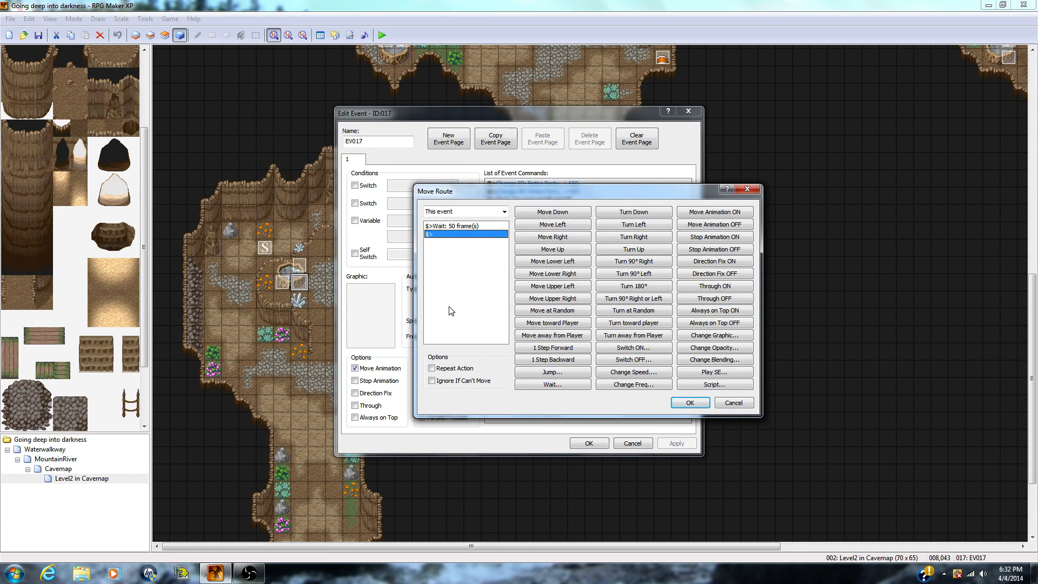
click(692, 403)
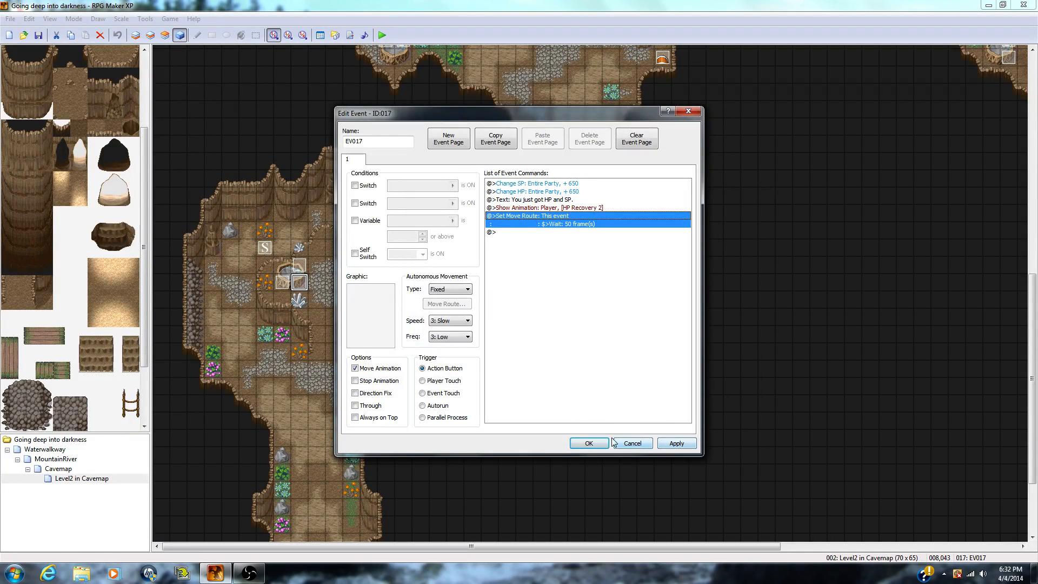
click(575, 442)
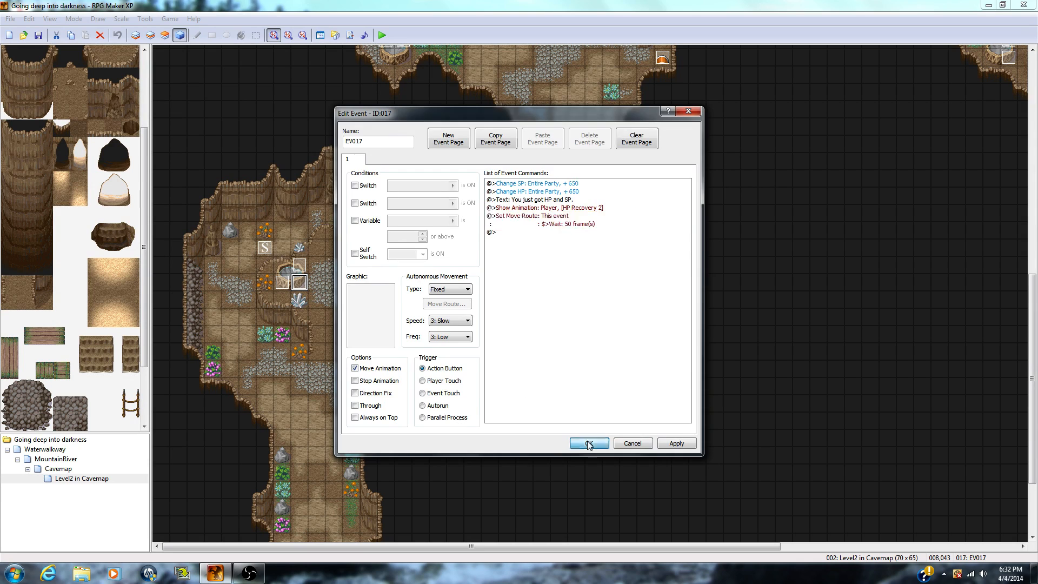
Step: Locate the fountain, orb and northeast door events on the map, and open the event directly below the purple orb
click(327, 358)
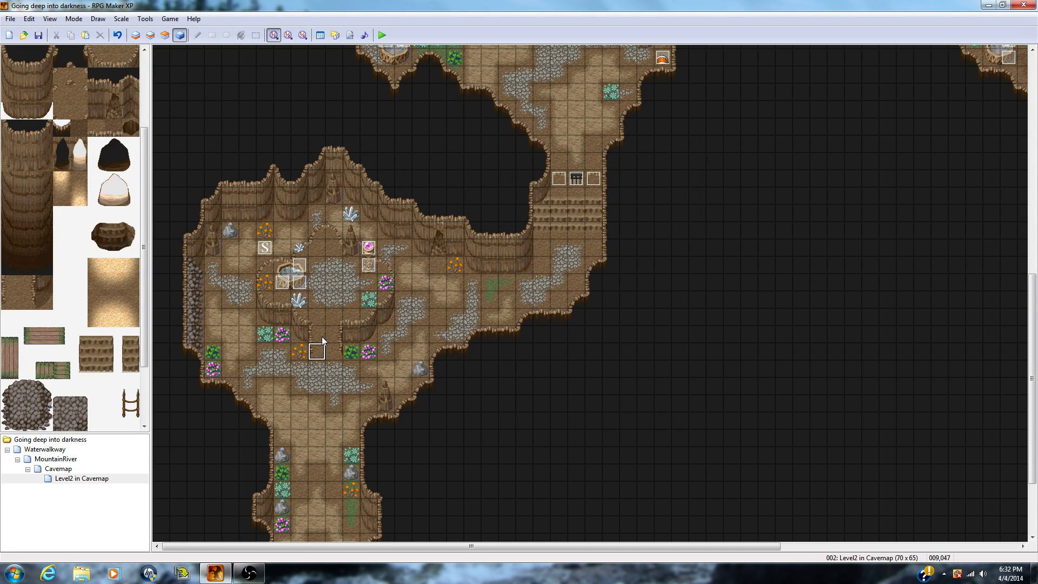
click(306, 286)
click(323, 288)
click(368, 247)
click(578, 178)
click(368, 247)
click(370, 267)
click(368, 248)
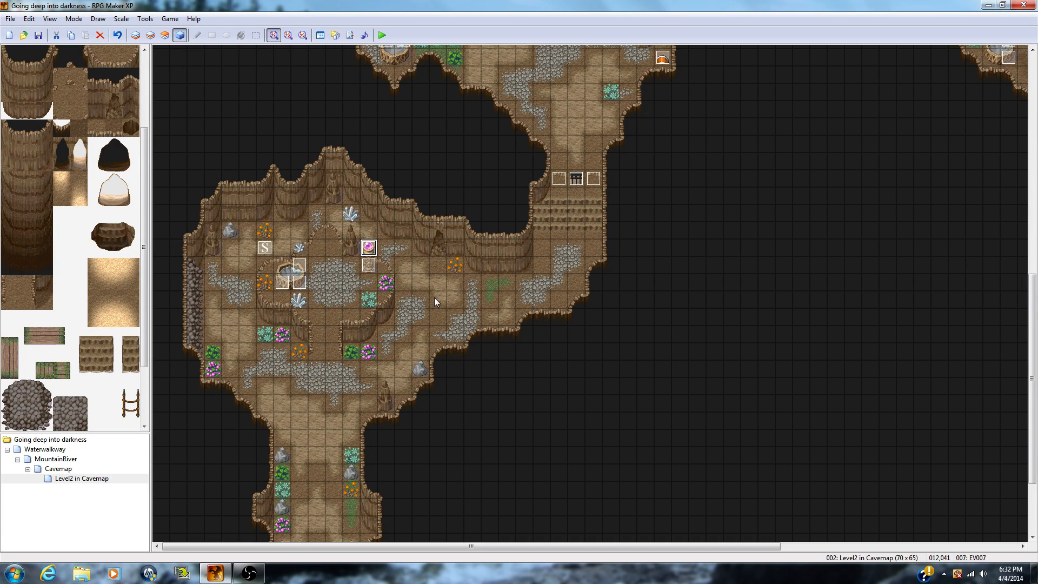
click(577, 180)
click(373, 264)
double_click(367, 266)
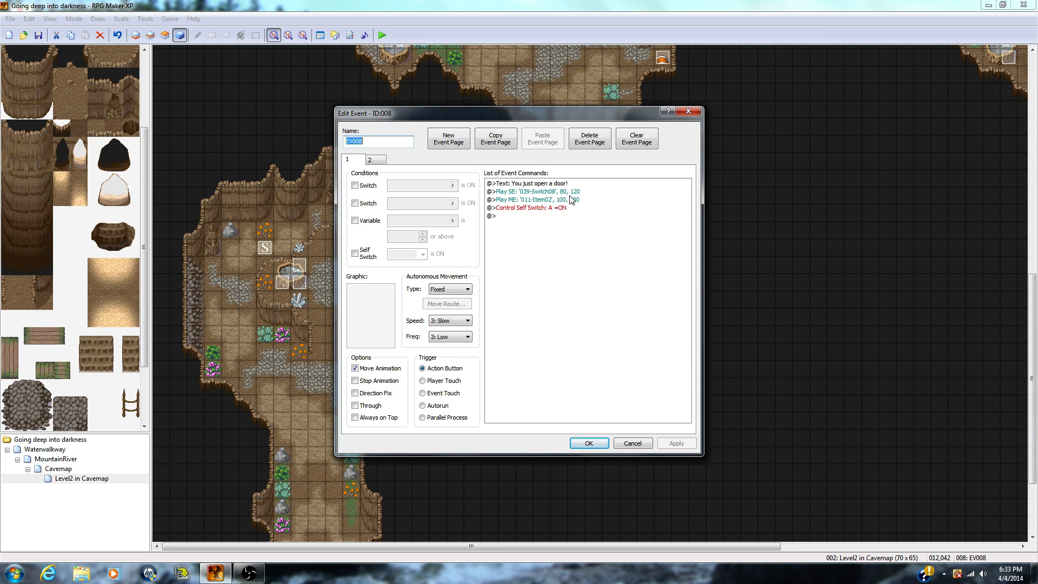
Step: Start a new Play SE command on page 1 of the event and preview the sound 035-Switch04
right_click(528, 218)
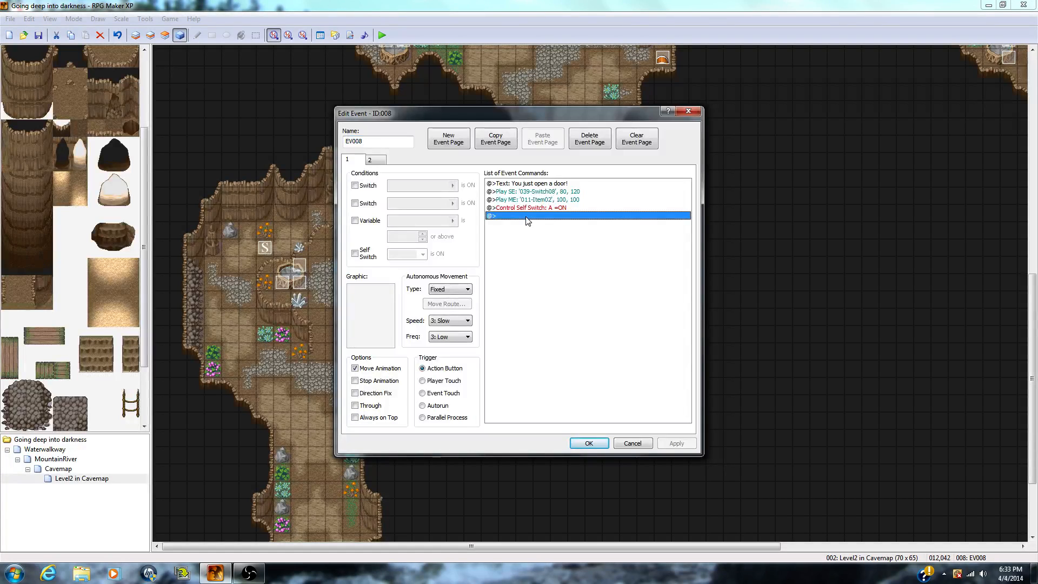
click(547, 224)
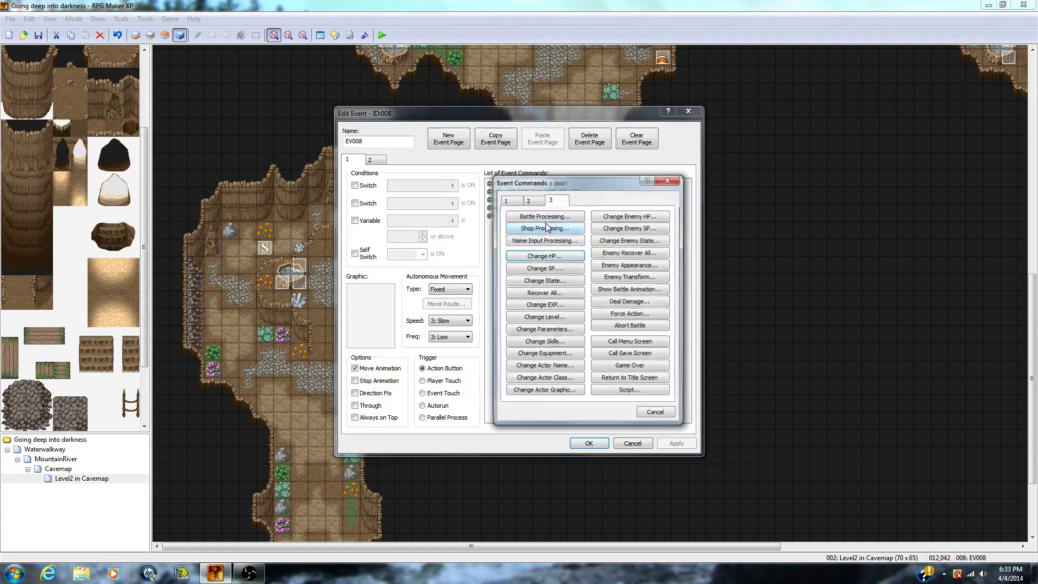
click(527, 200)
click(644, 384)
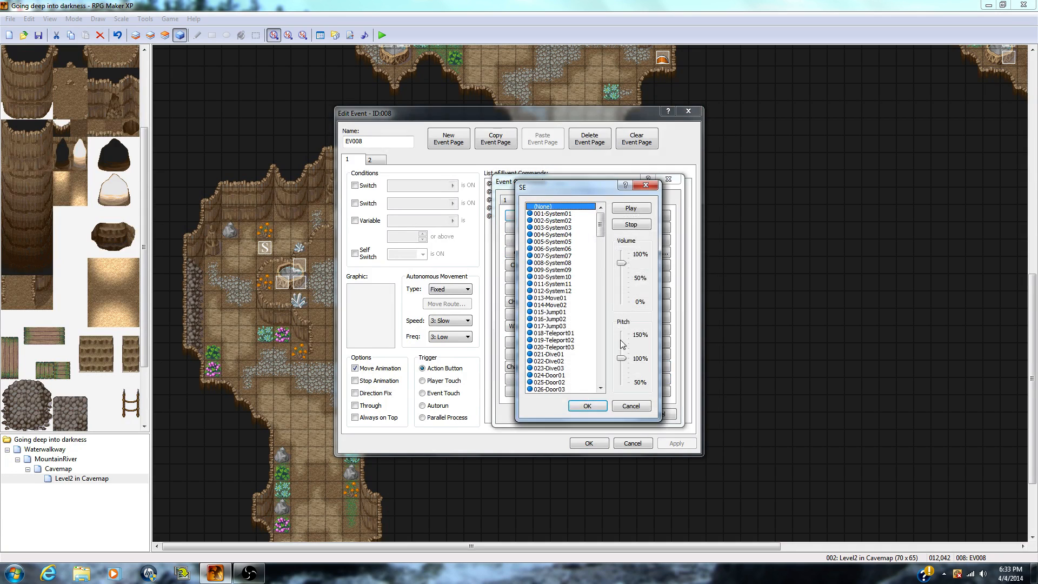
drag(603, 227, 605, 271)
scroll(562, 292, up, 7)
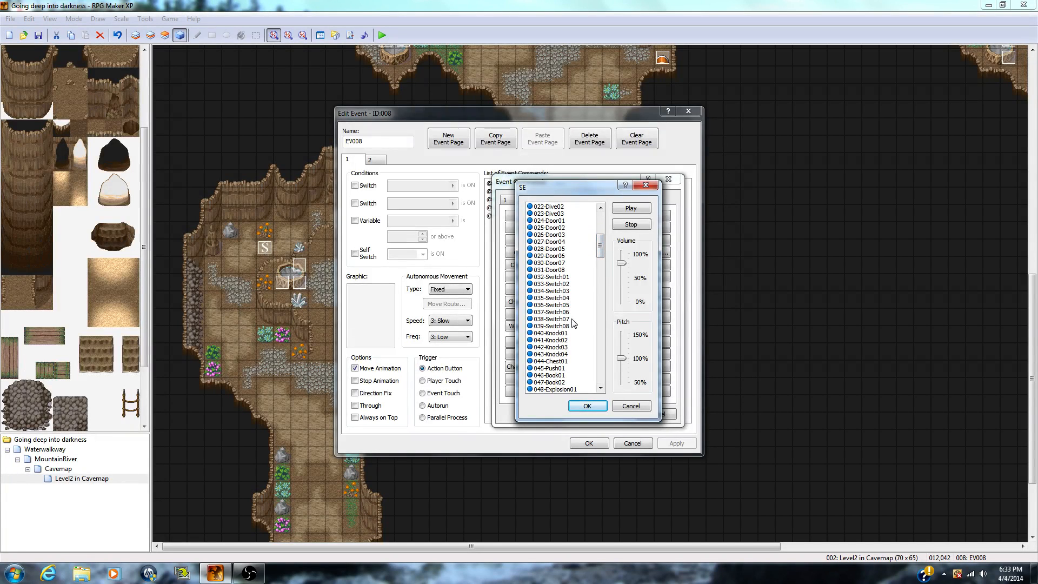
click(565, 299)
click(630, 208)
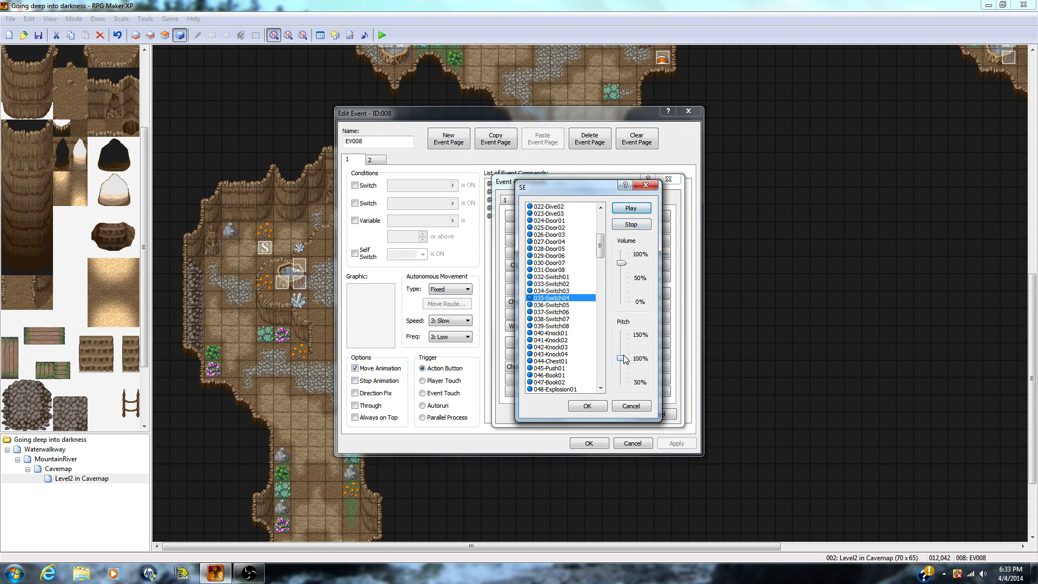
Step: Preview the 035-Switch04 sound at a lower pitch, and leave without adding the Play SE command
drag(622, 358, 627, 394)
click(630, 208)
click(630, 208)
click(629, 406)
click(669, 415)
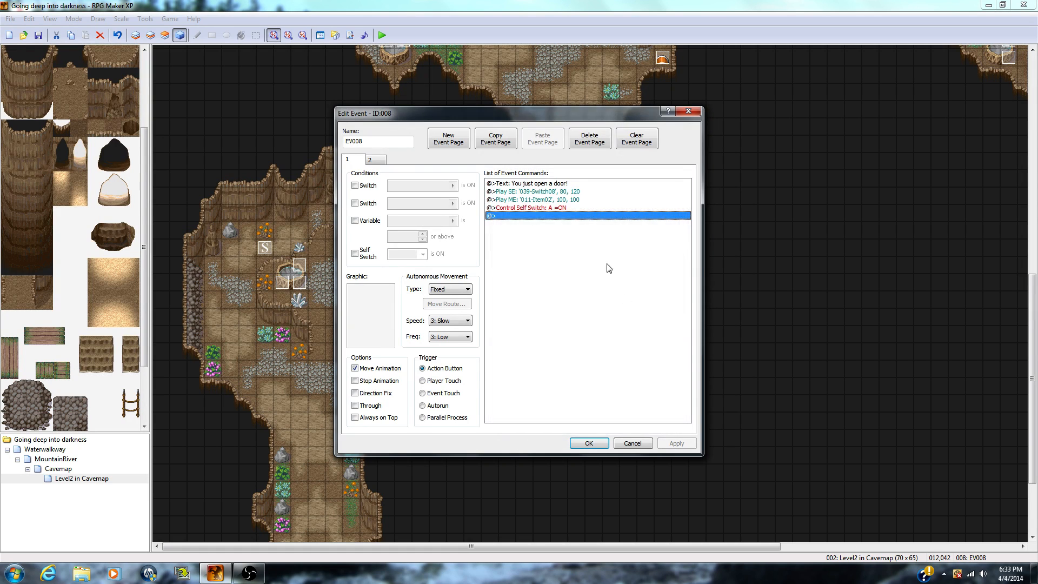
Step: Open the existing Play SE command, listen to its 039-Switch08 sound, and leave it without changes
right_click(522, 194)
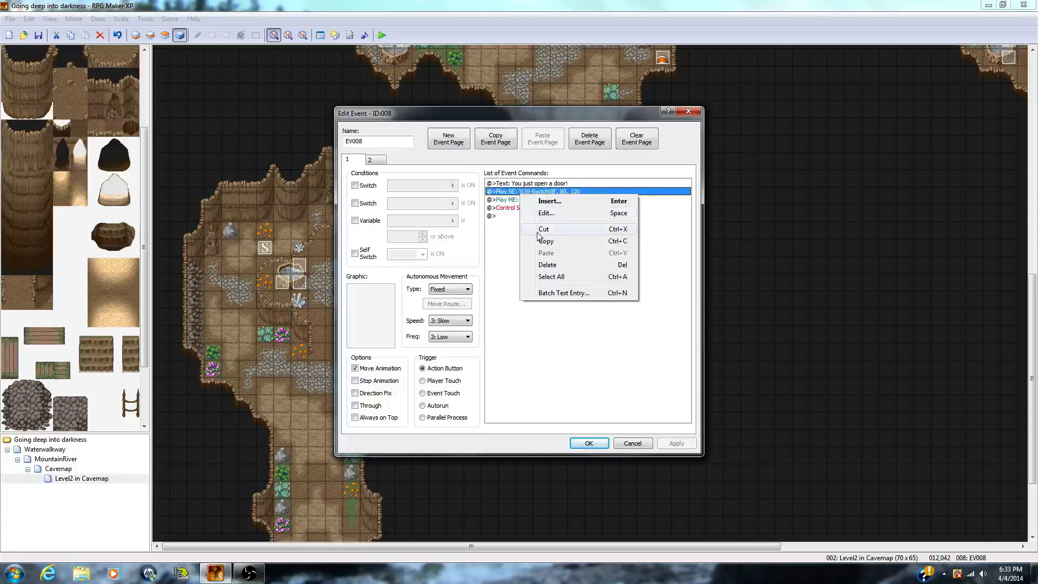
click(547, 213)
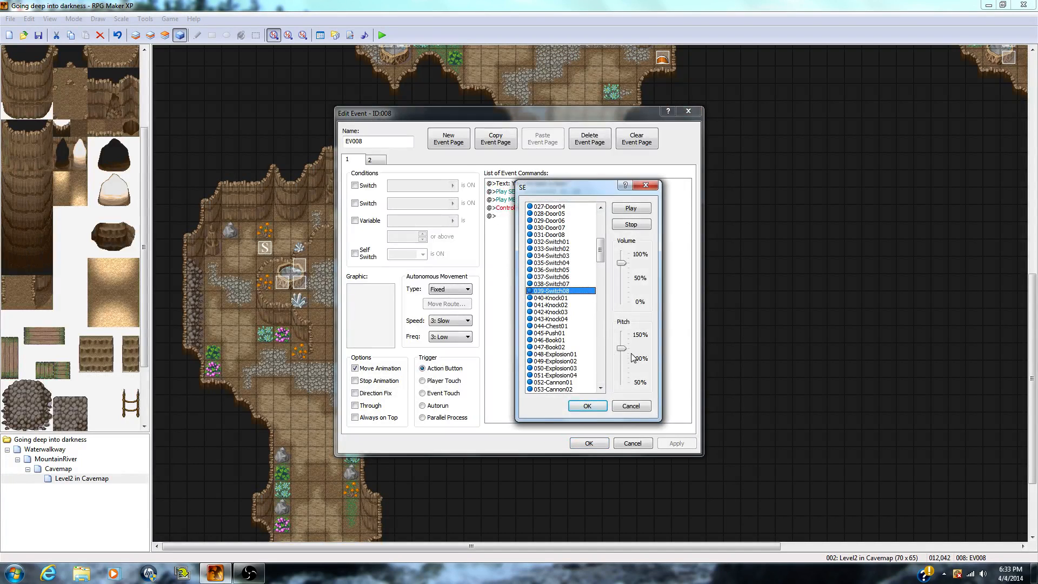
click(627, 212)
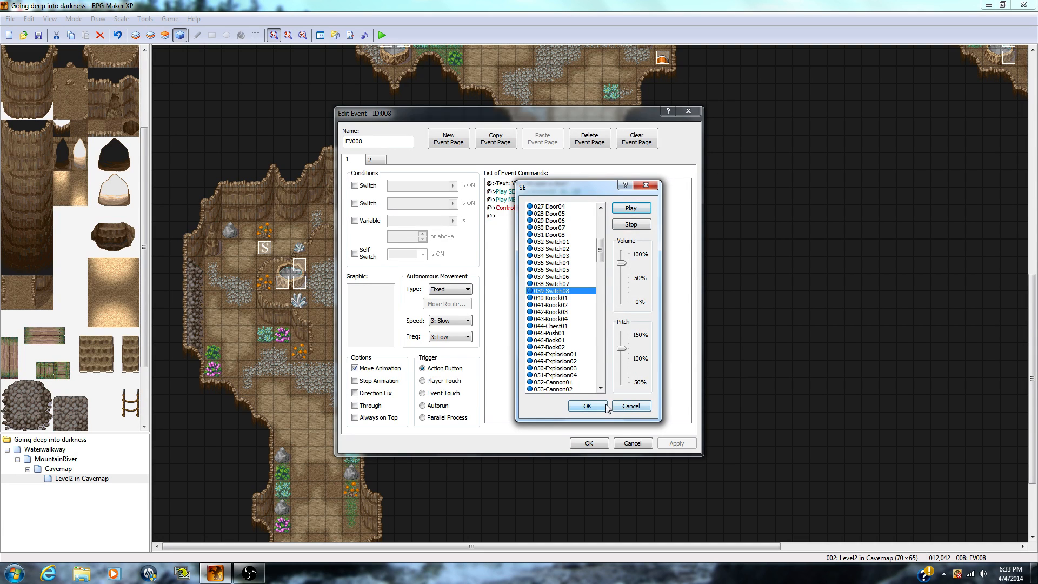
click(623, 409)
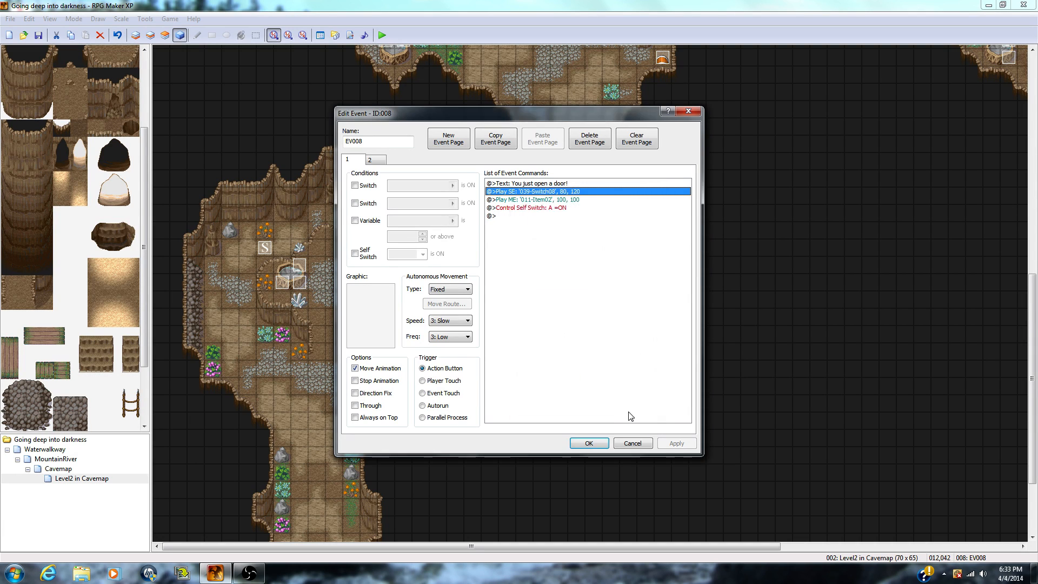
Step: Review the Play ME and Control Self Switch commands on page 1, and compare event pages 1 and 2
click(521, 201)
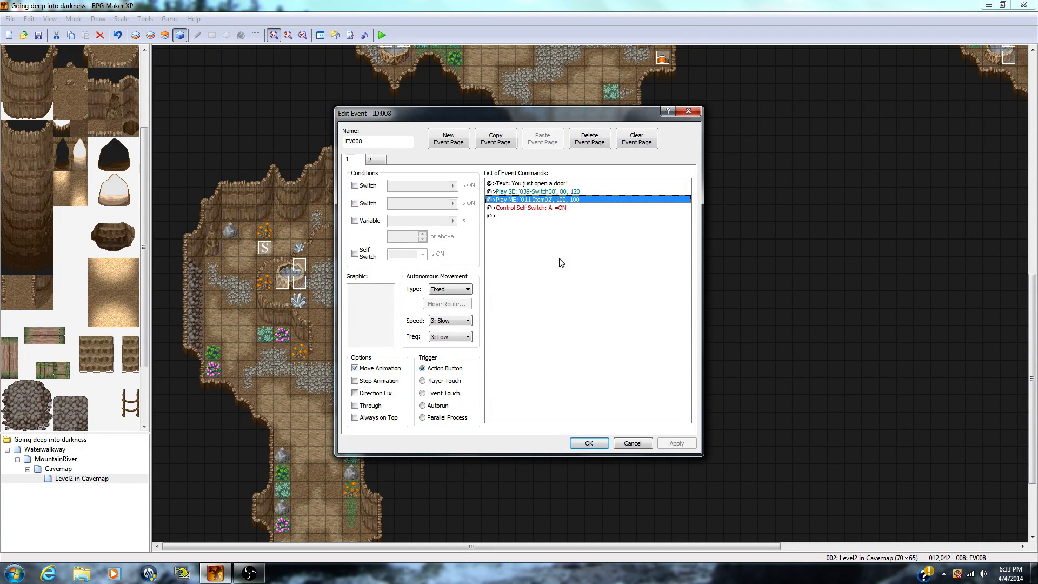
click(529, 209)
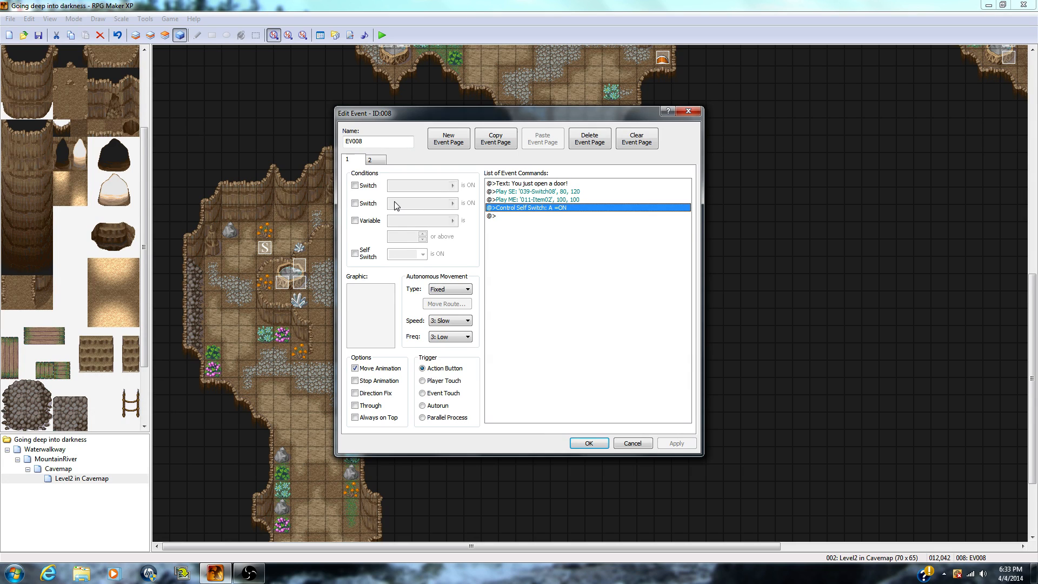
click(375, 160)
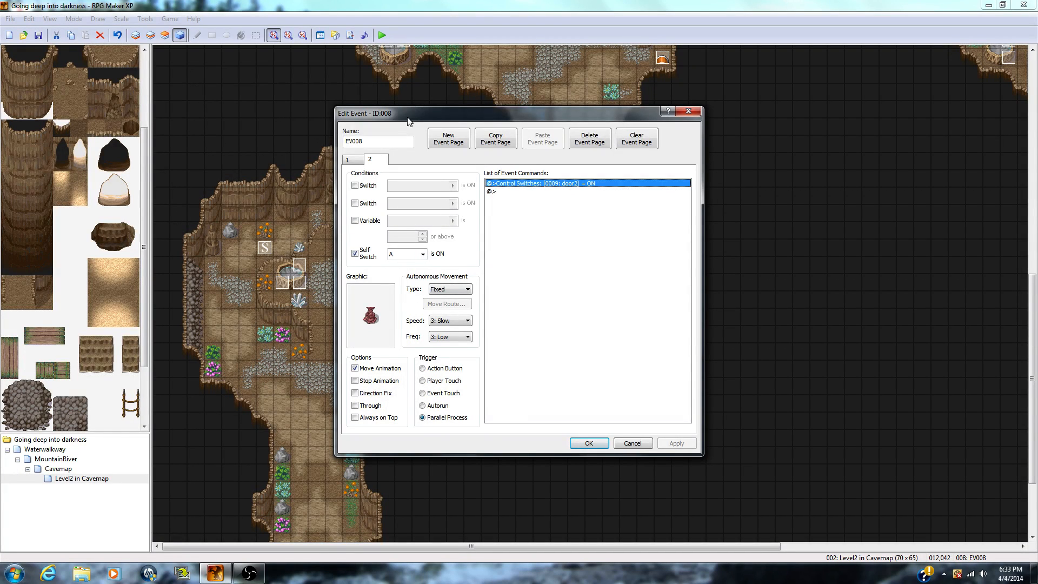
click(357, 163)
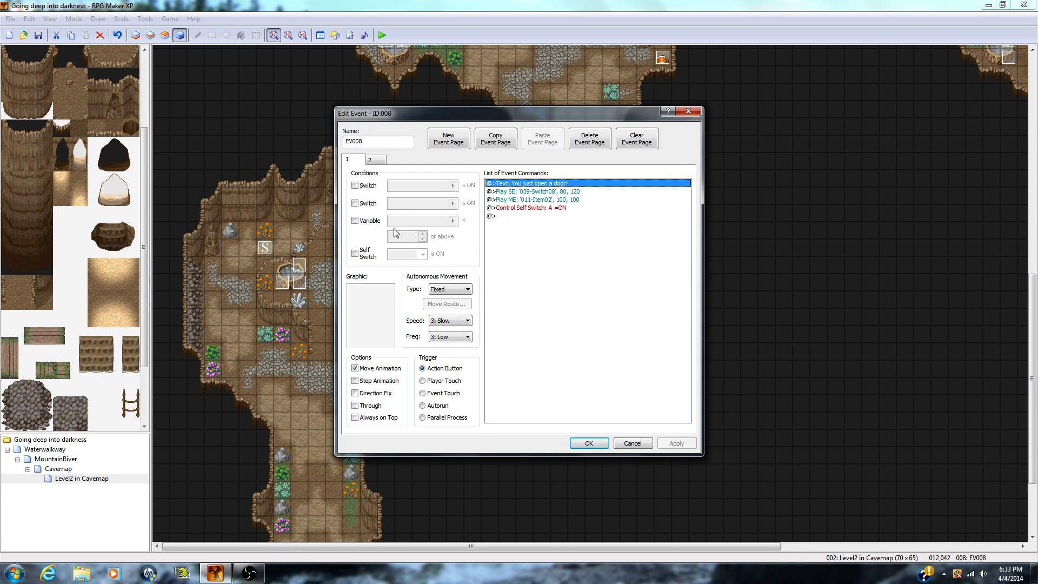
click(378, 160)
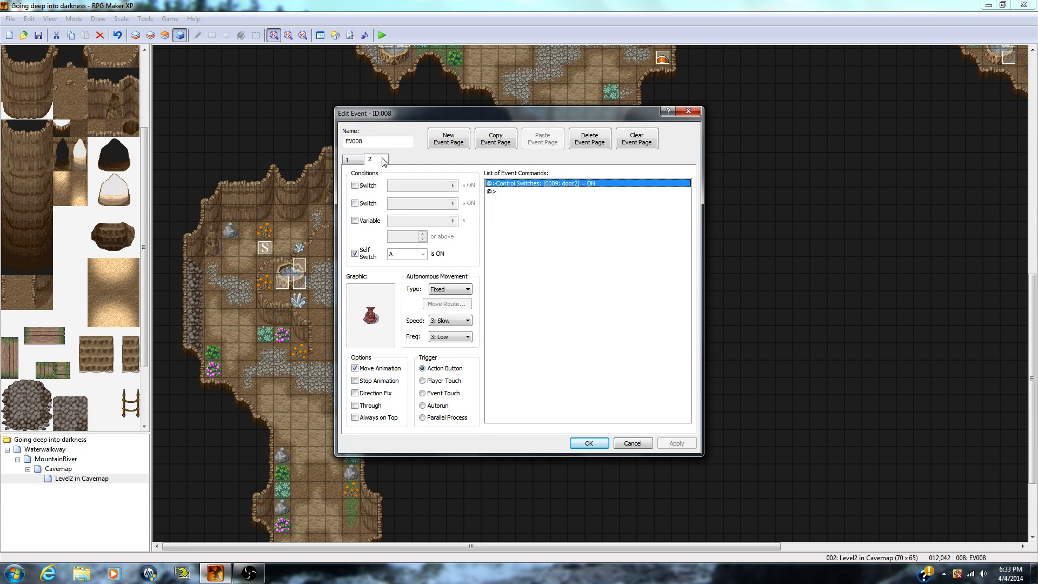
Step: Inspect the pedestal tileset graphic of page 2, try shifting its hue slightly, and leave without changing it
click(378, 324)
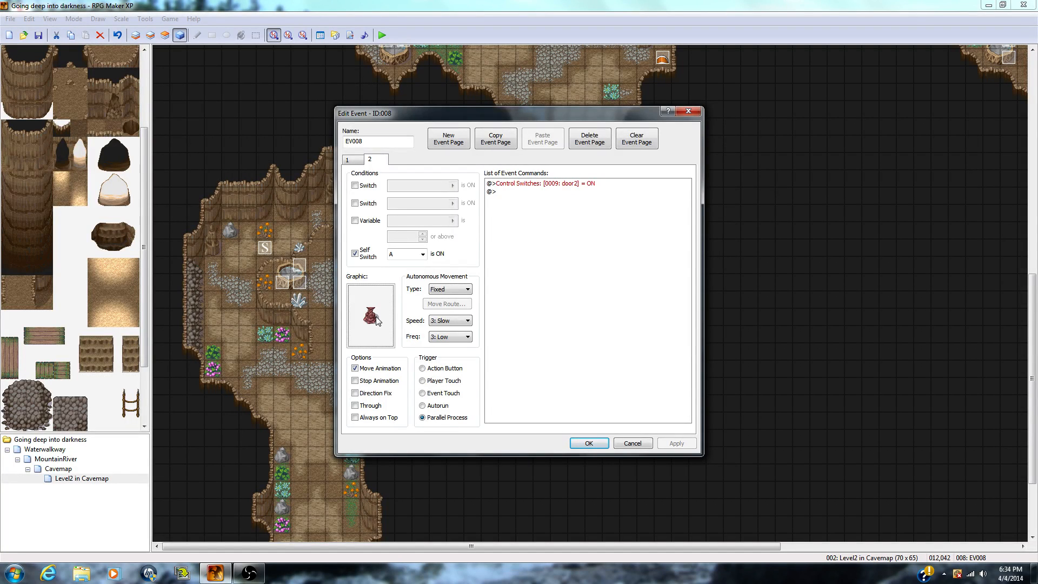
double_click(377, 321)
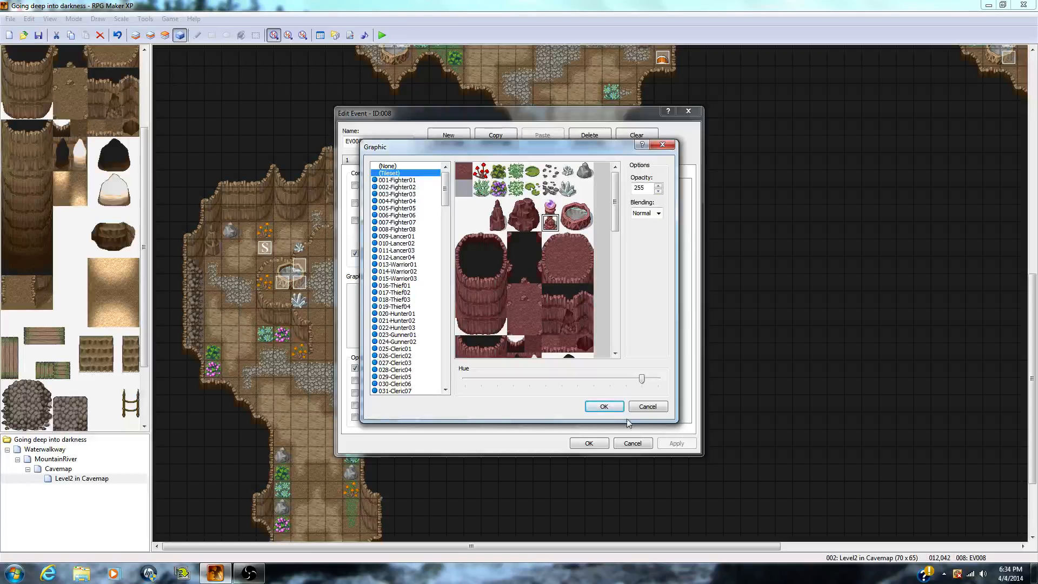
click(649, 410)
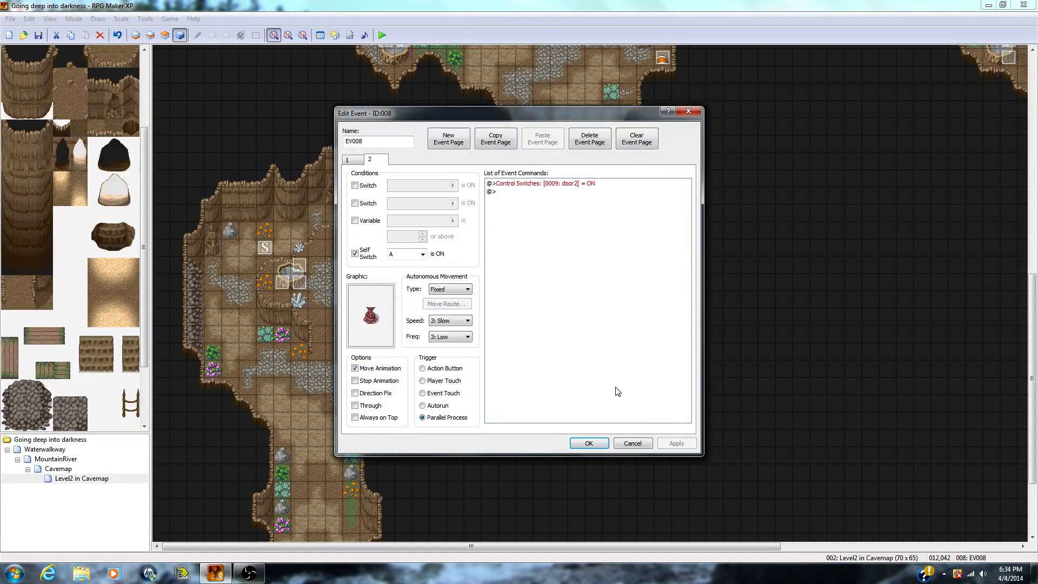
double_click(379, 339)
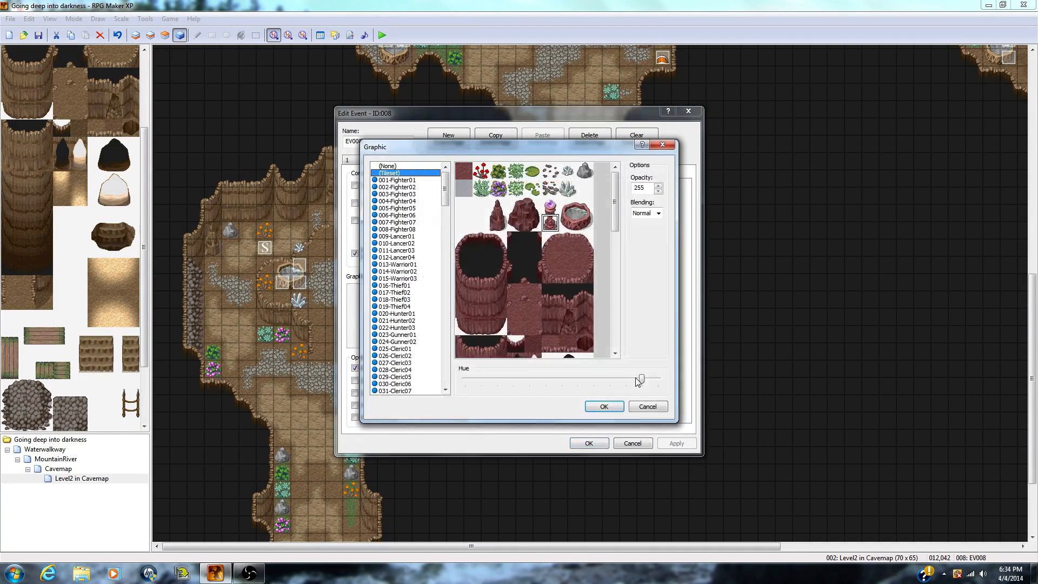
mouse_move(642, 380)
mouse_down()
mouse_move(533, 373)
mouse_move(544, 397)
mouse_move(645, 397)
mouse_up()
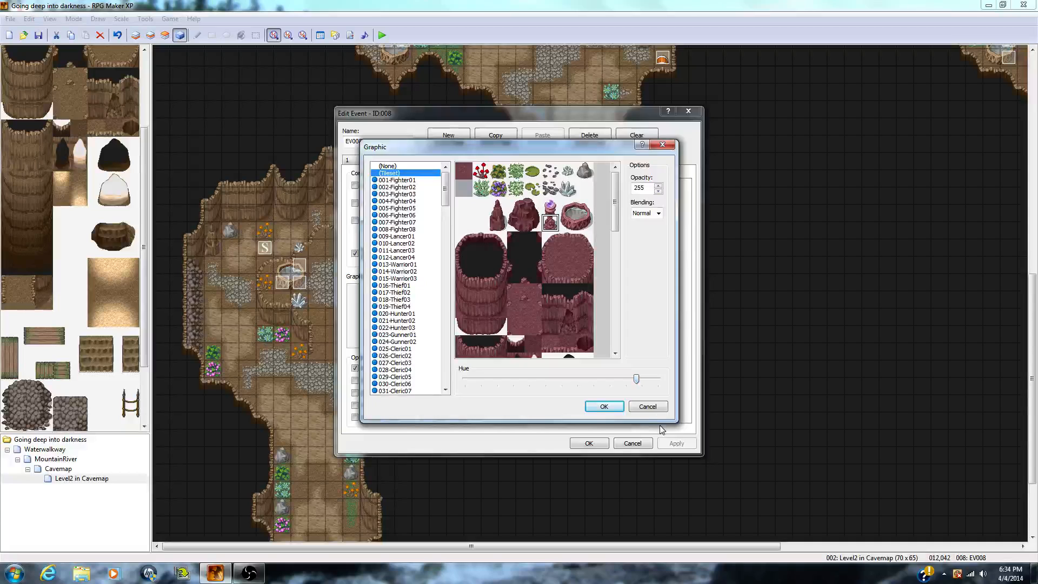
click(648, 407)
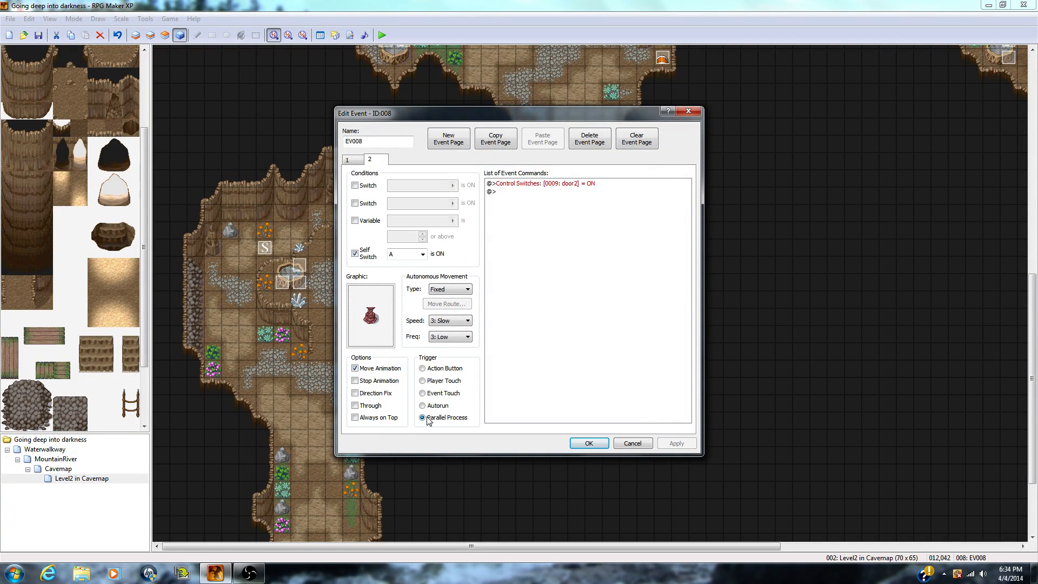
Step: Compare both pages of the pedestal event, inspect page 2's Control Switches command and its switch list, and leave the event unchanged
click(352, 160)
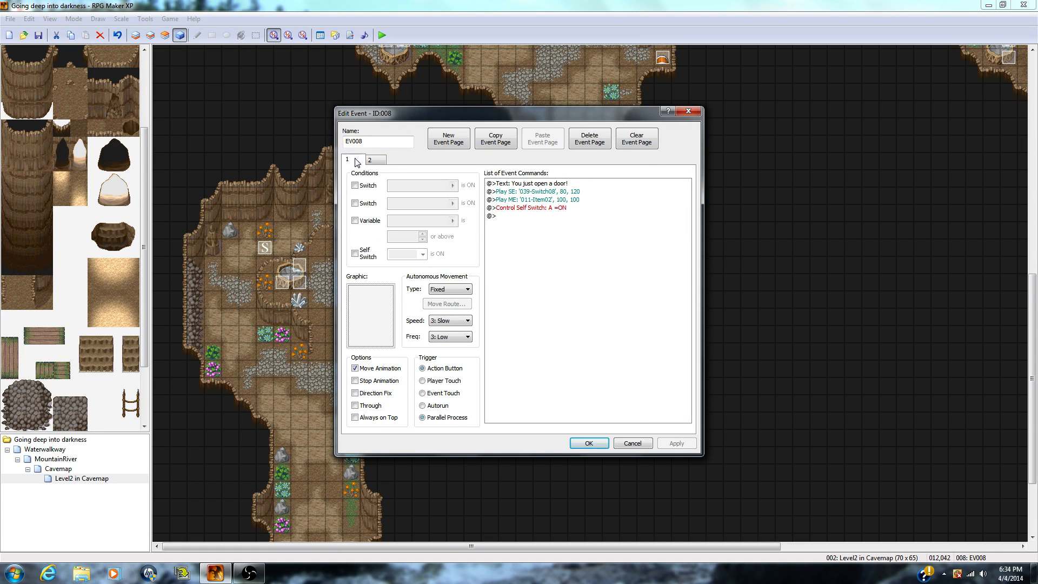
click(374, 161)
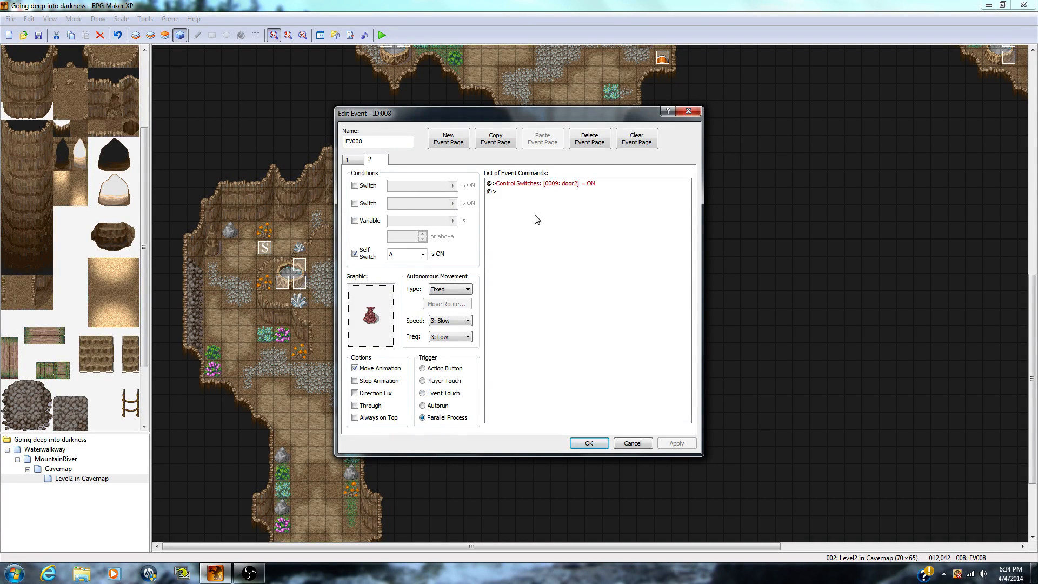
click(525, 183)
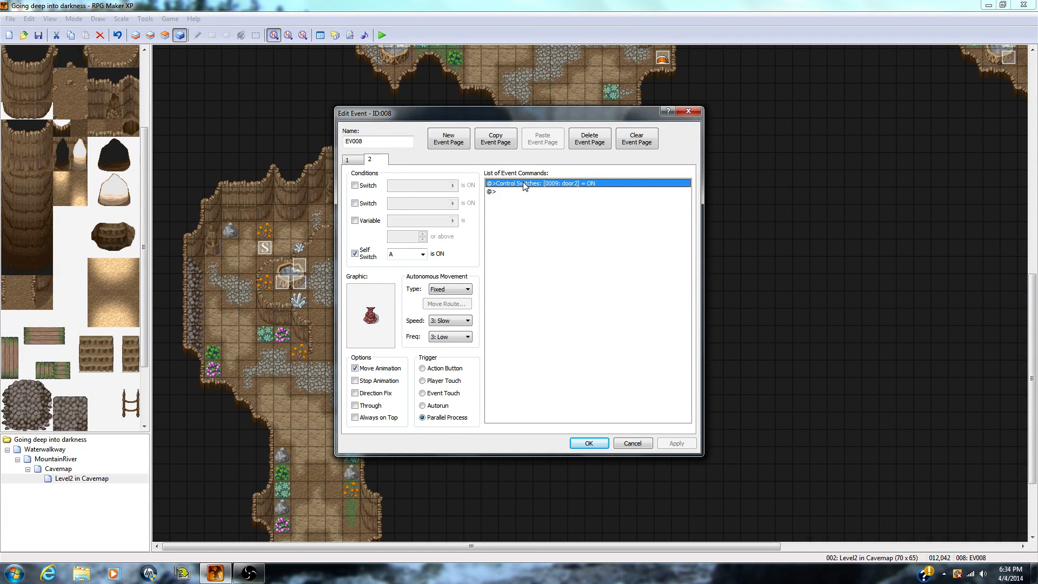
right_click(568, 183)
click(591, 201)
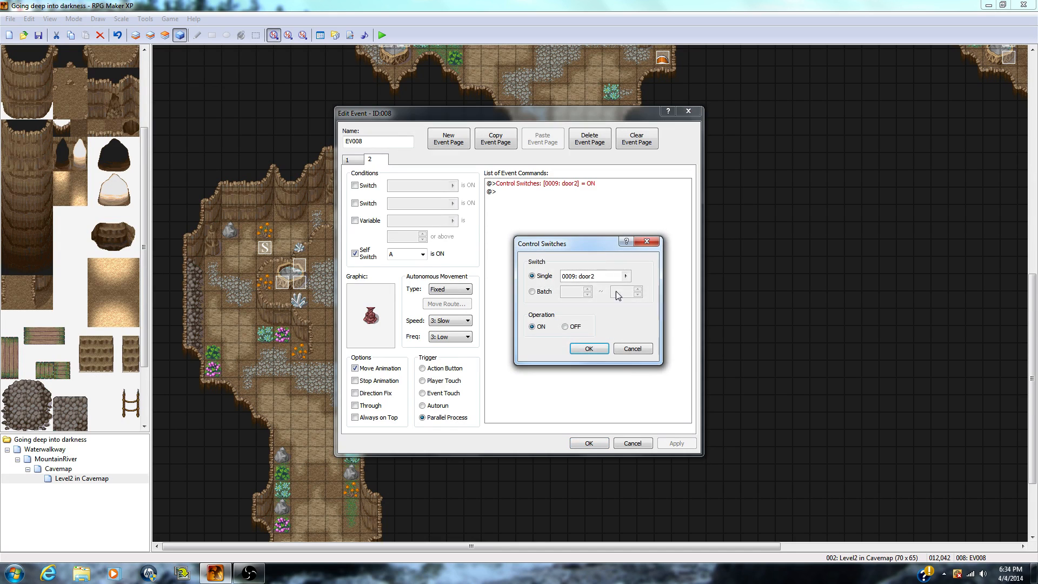
click(626, 276)
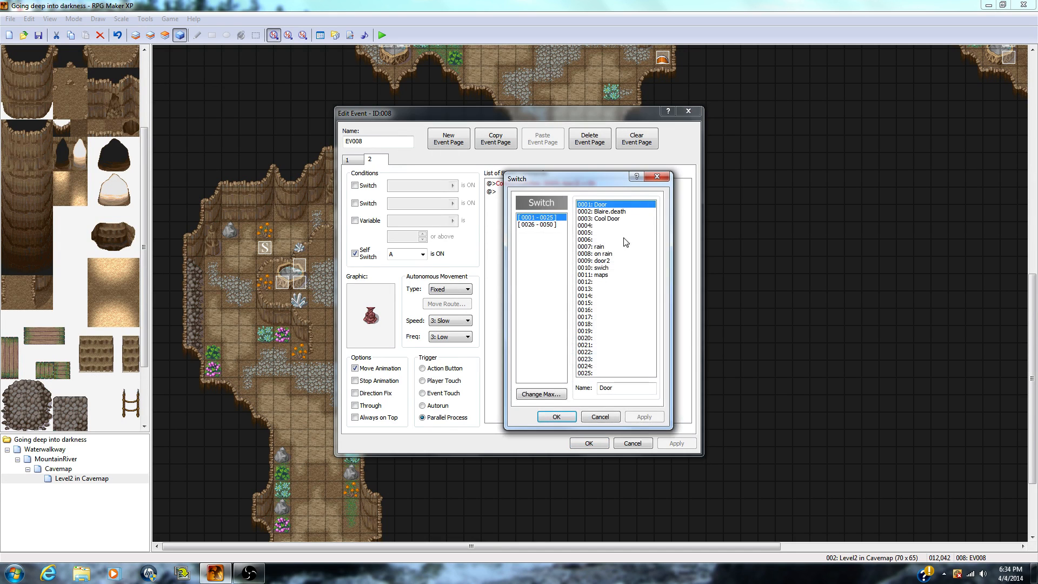
click(608, 417)
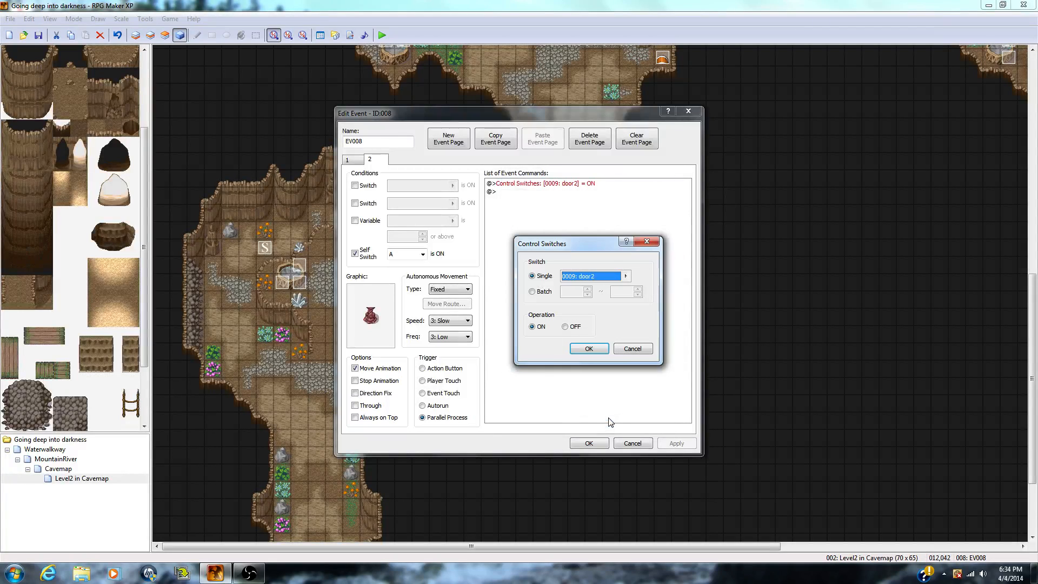
click(625, 276)
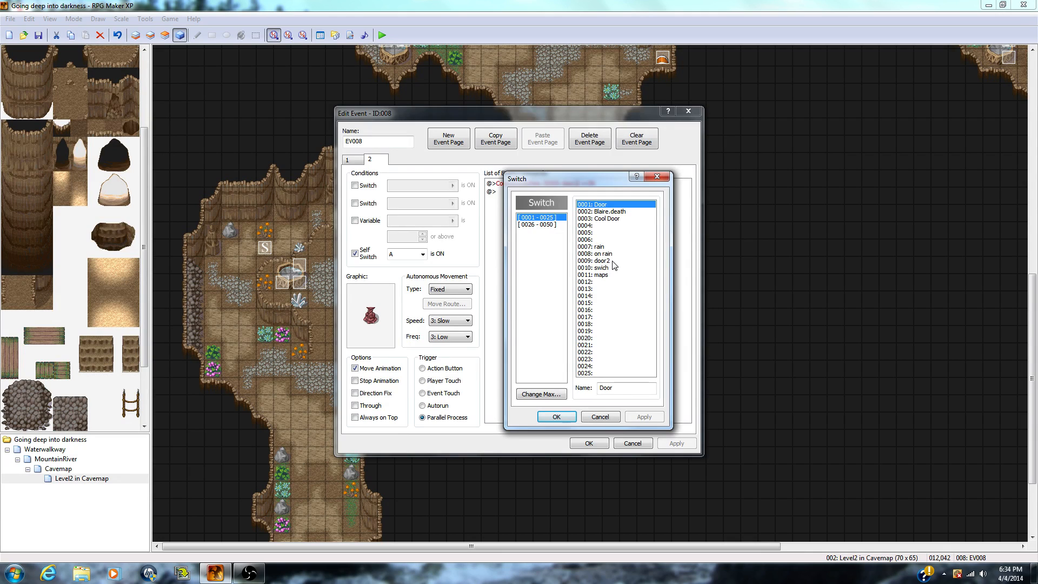
click(606, 416)
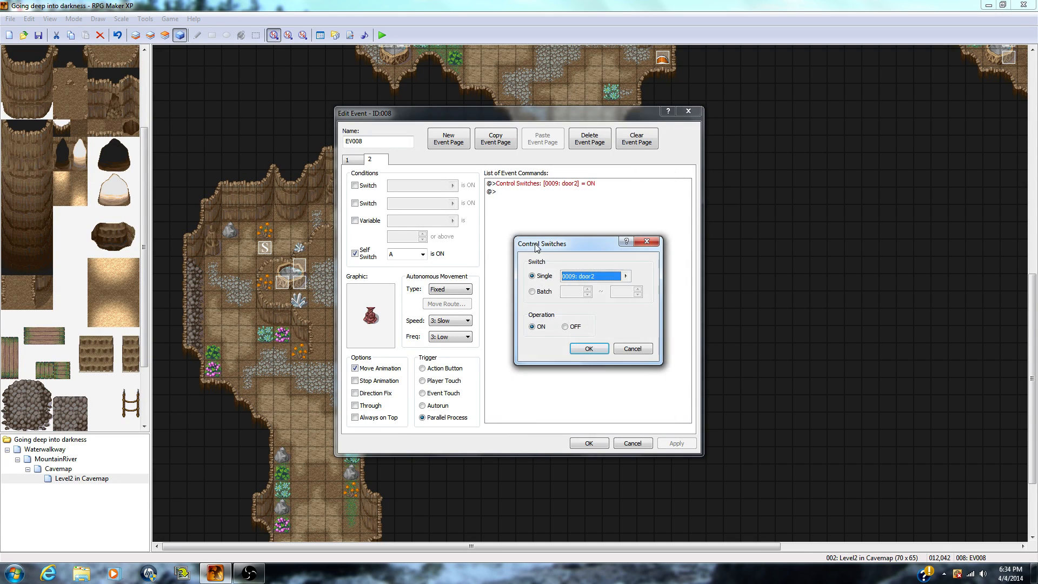
click(622, 348)
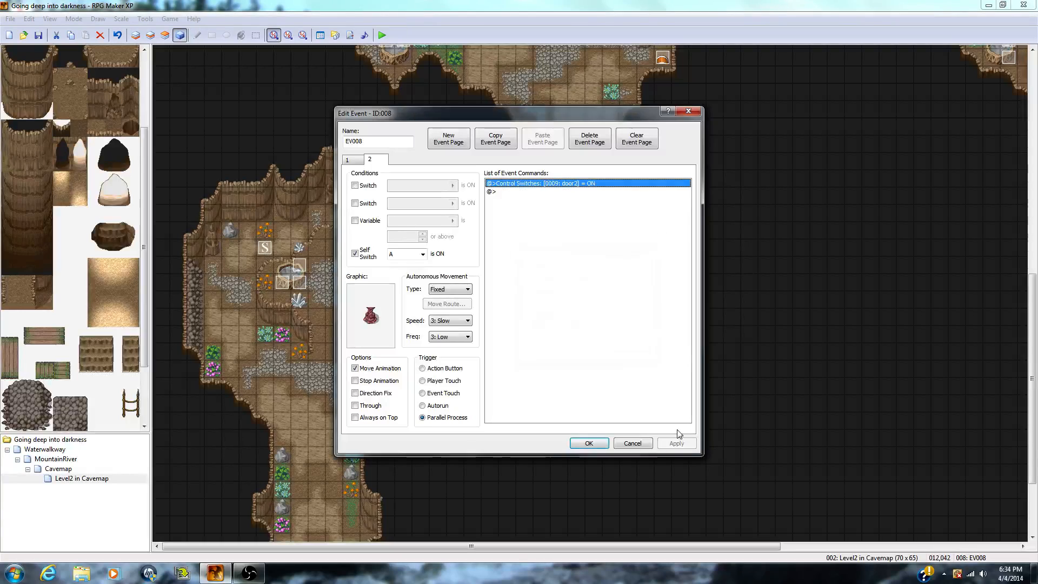
click(636, 444)
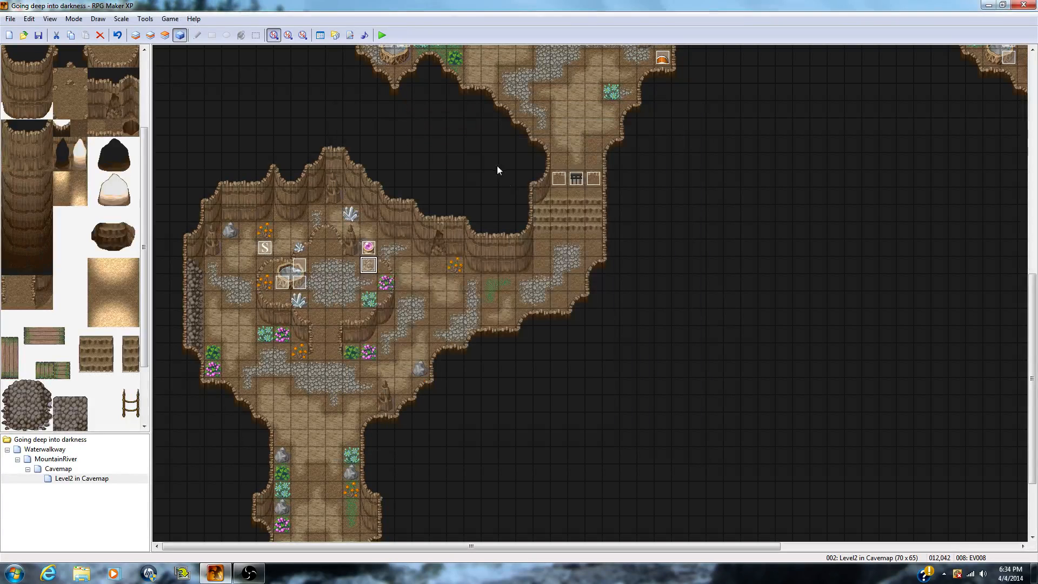
Step: Open the orb event above the pedestal, clear page 1's Self Switch condition while reviewing it, and leave without saving
double_click(368, 247)
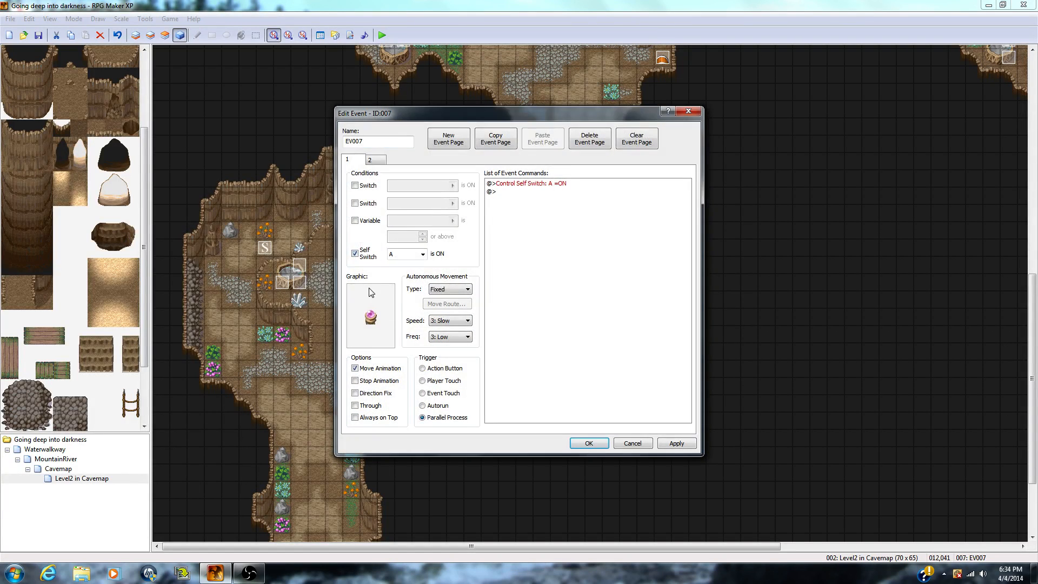
click(357, 254)
drag(429, 109, 583, 82)
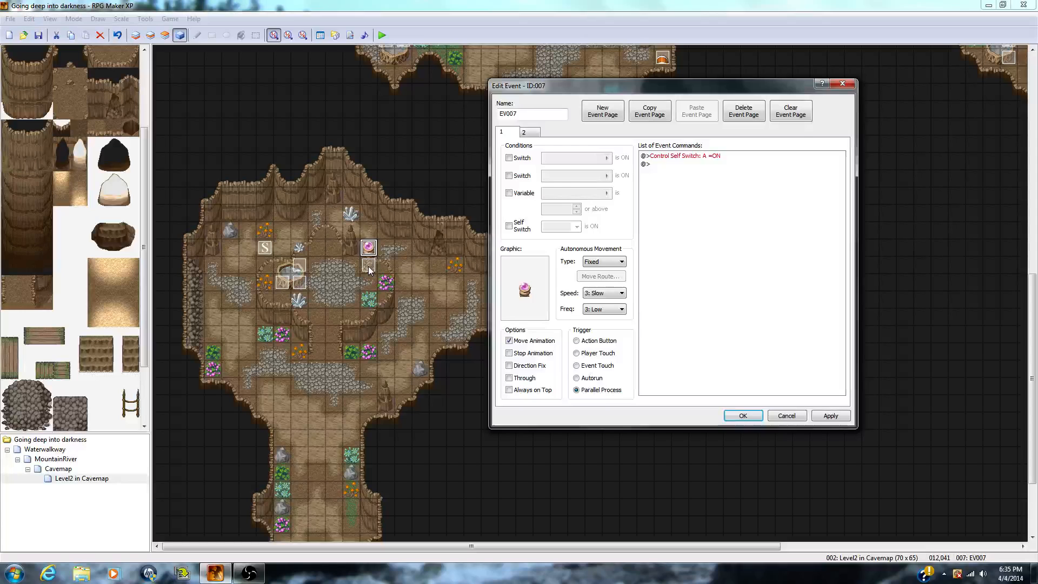
click(787, 416)
Step: Move the orb and pedestal events one tile left, and check the pedestal base tile underneath on the third map layer
drag(368, 249, 355, 266)
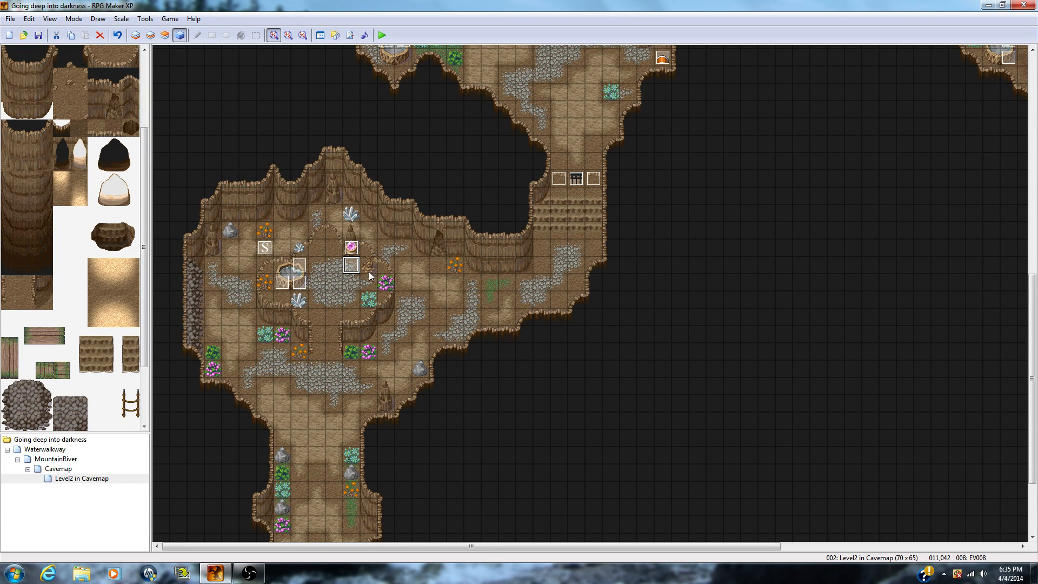
scroll(145, 273, up, 1)
drag(145, 273, 115, 134)
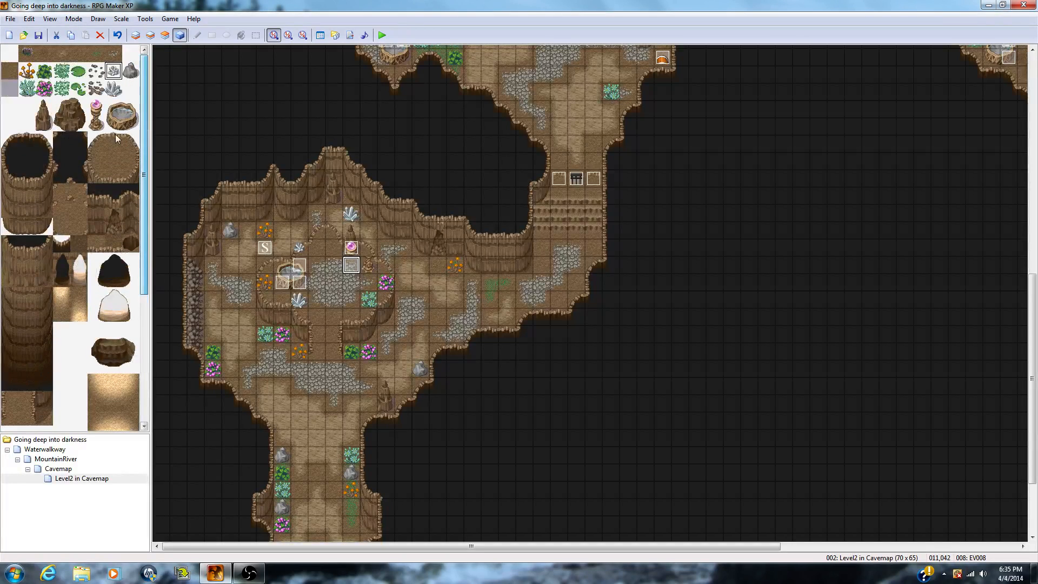
click(165, 35)
click(373, 266)
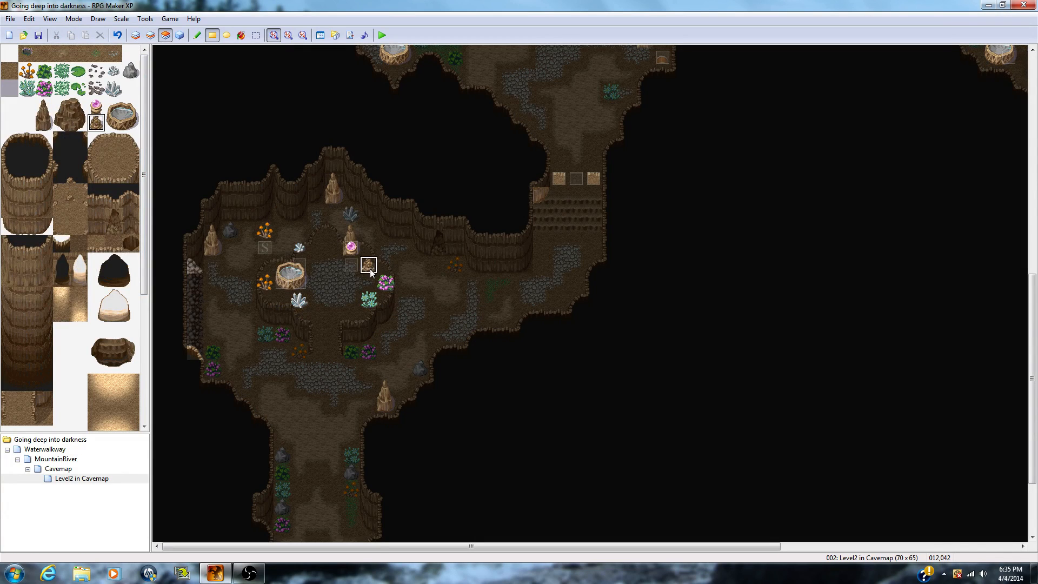
Step: Return to the event layer, review the graphic on page 2 of the pedestal event, and leave it unchanged
click(180, 35)
double_click(352, 265)
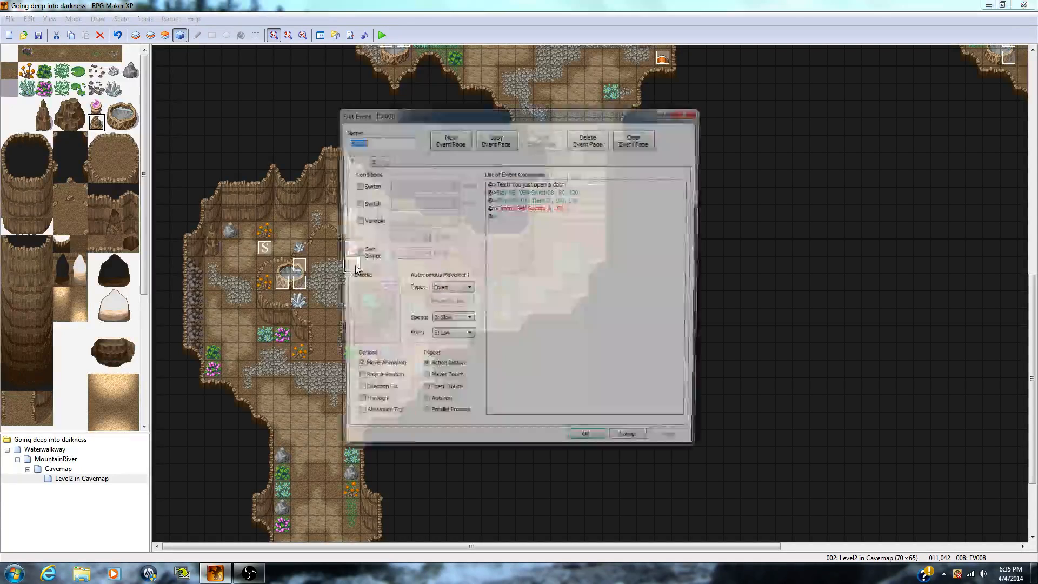
click(370, 160)
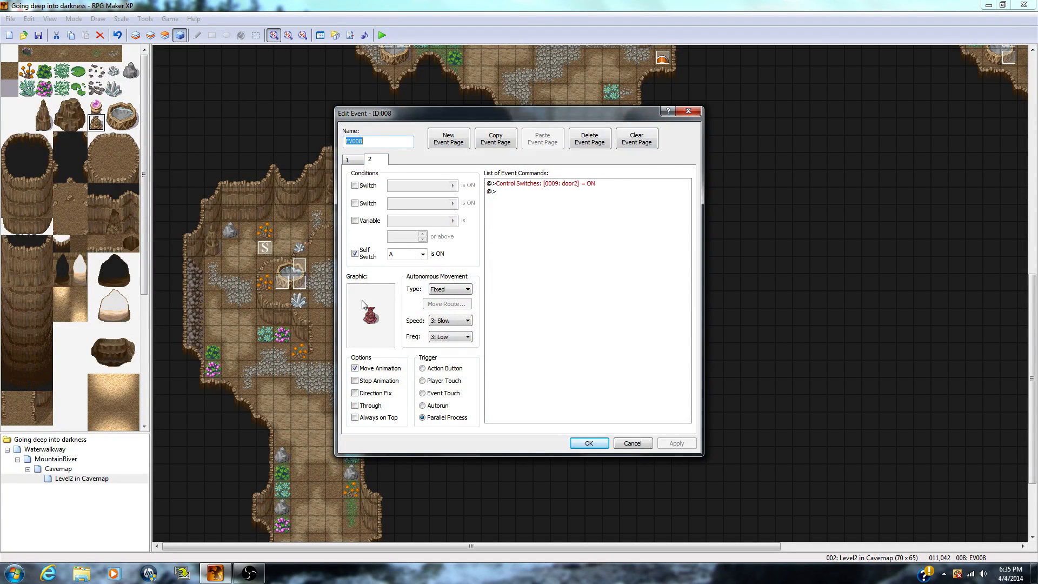
click(632, 443)
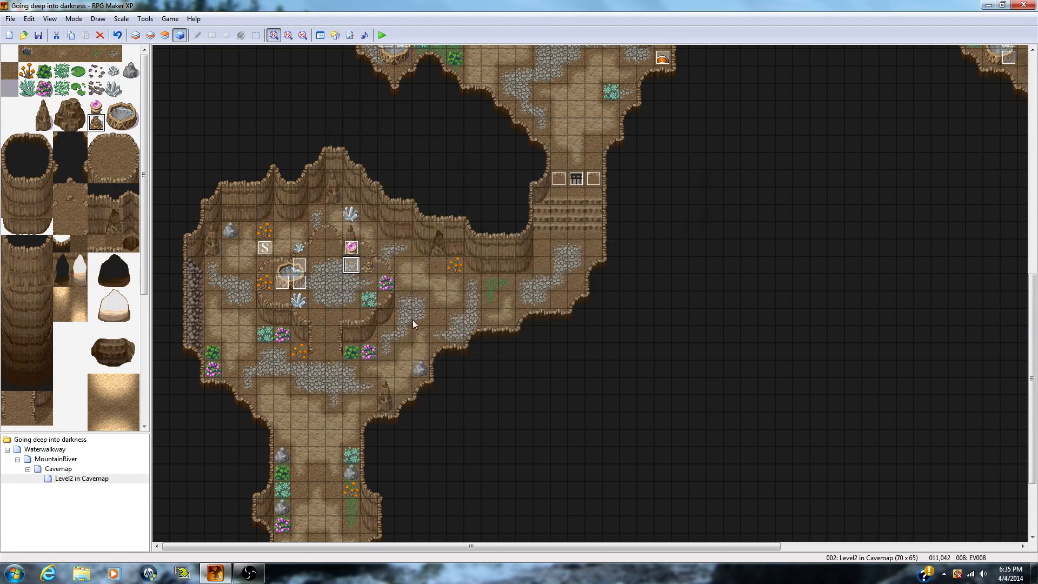
Step: Compare the conditions, graphics and commands on pages 1 and 2 of the orb event, and leave without changes
double_click(351, 248)
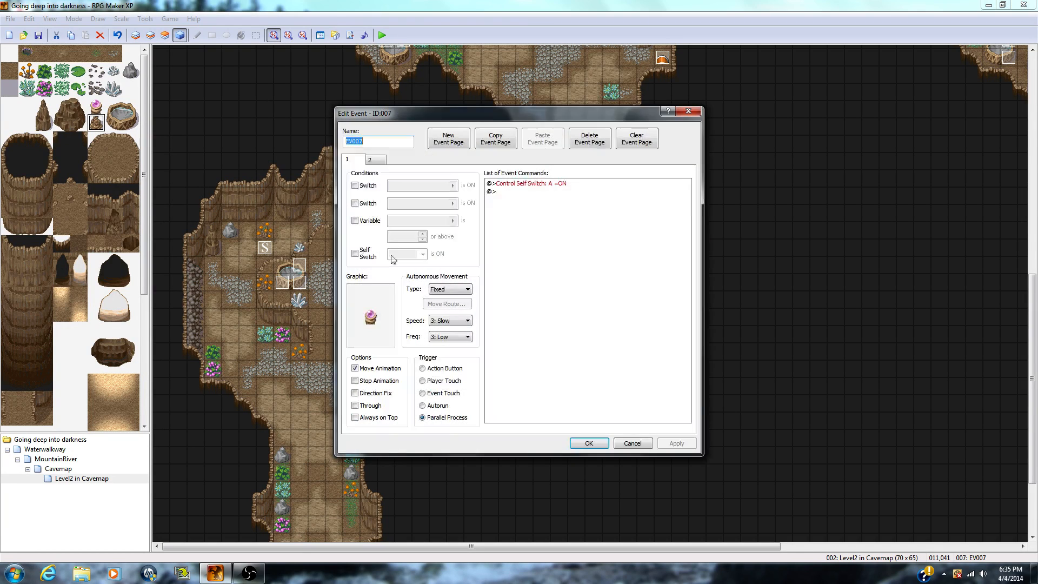
click(372, 158)
click(354, 160)
click(373, 160)
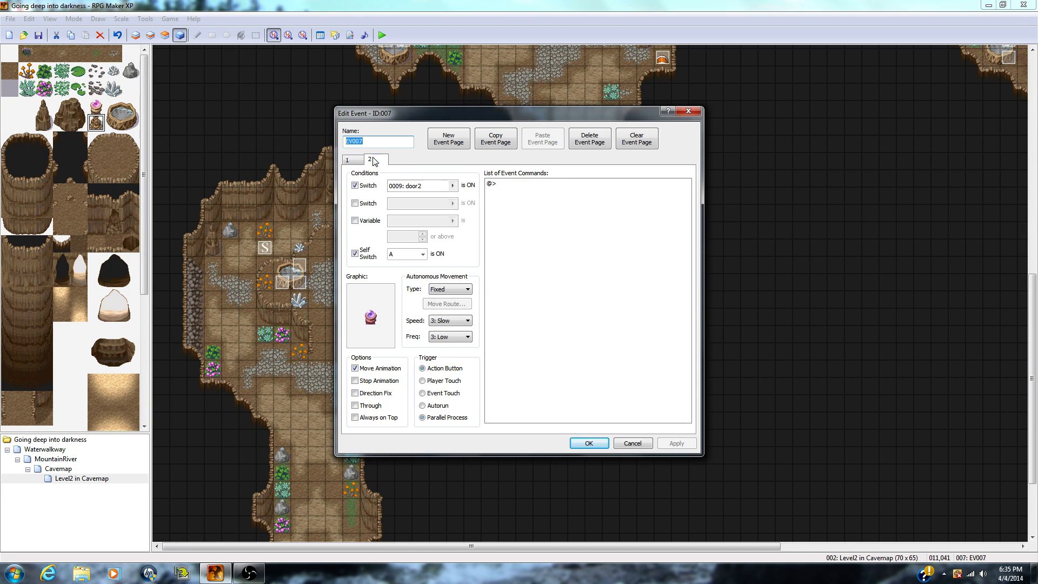
click(354, 160)
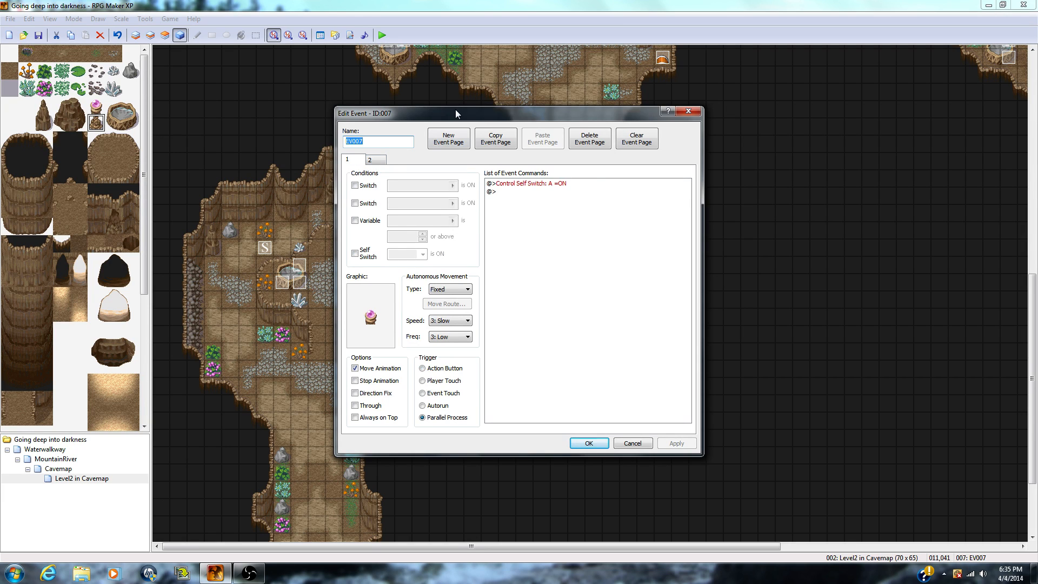
drag(455, 109, 534, 106)
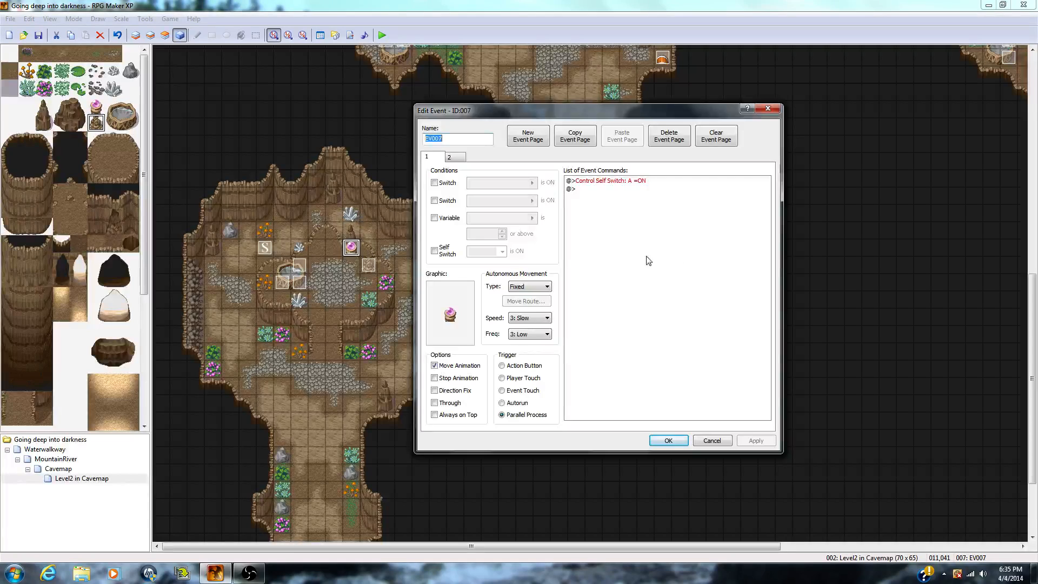
click(721, 441)
Step: Move the orb event back above the pedestal, and review the switch condition on its page 2 without changing it
drag(354, 246, 378, 252)
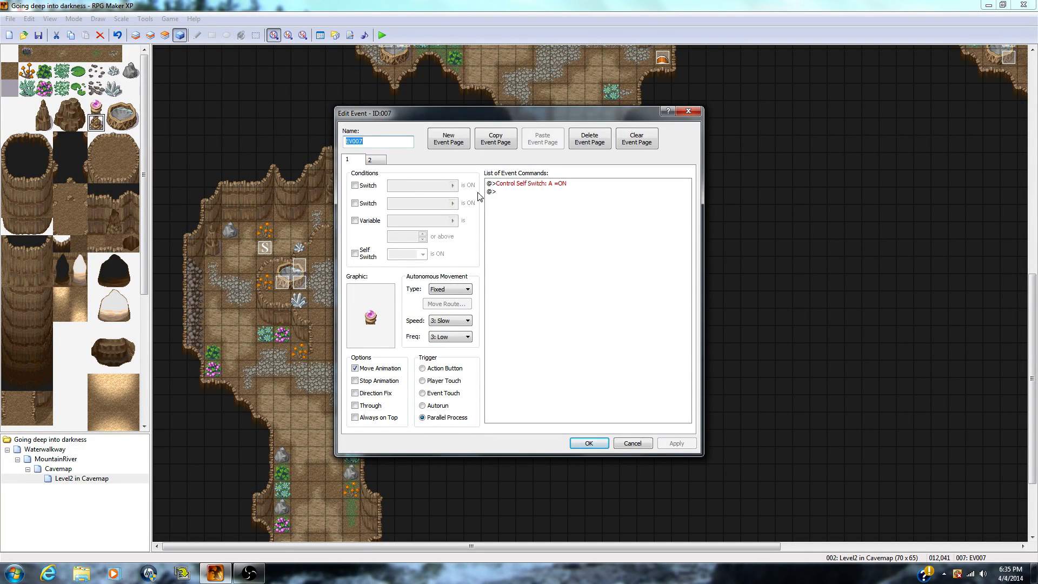
click(372, 159)
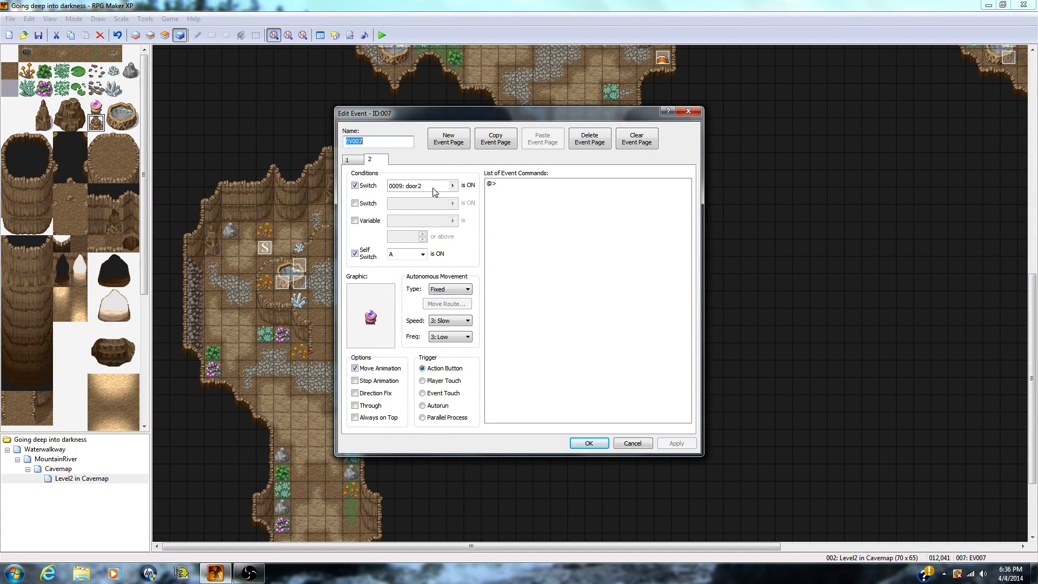
drag(477, 110, 587, 88)
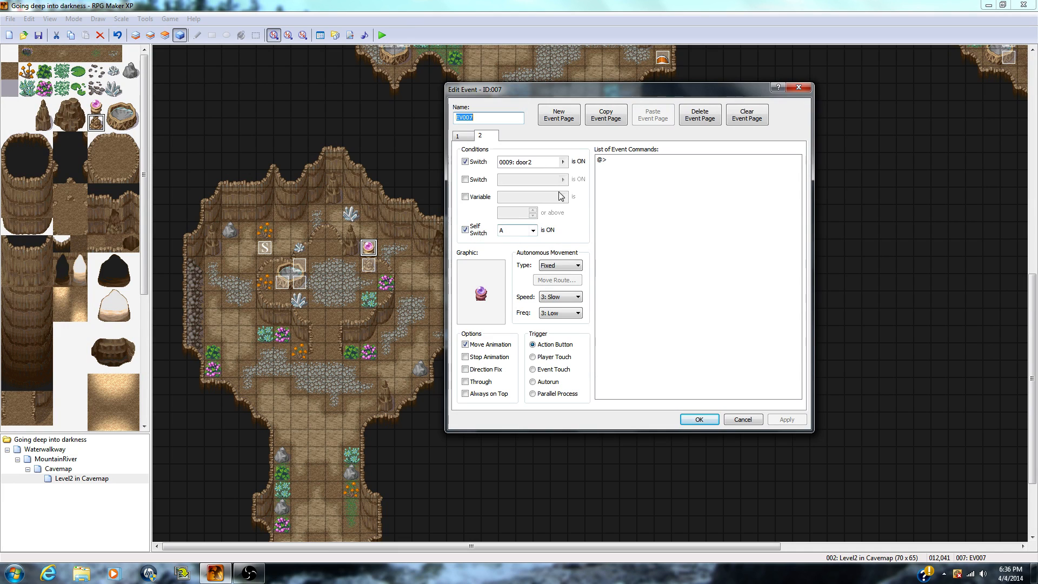
click(563, 161)
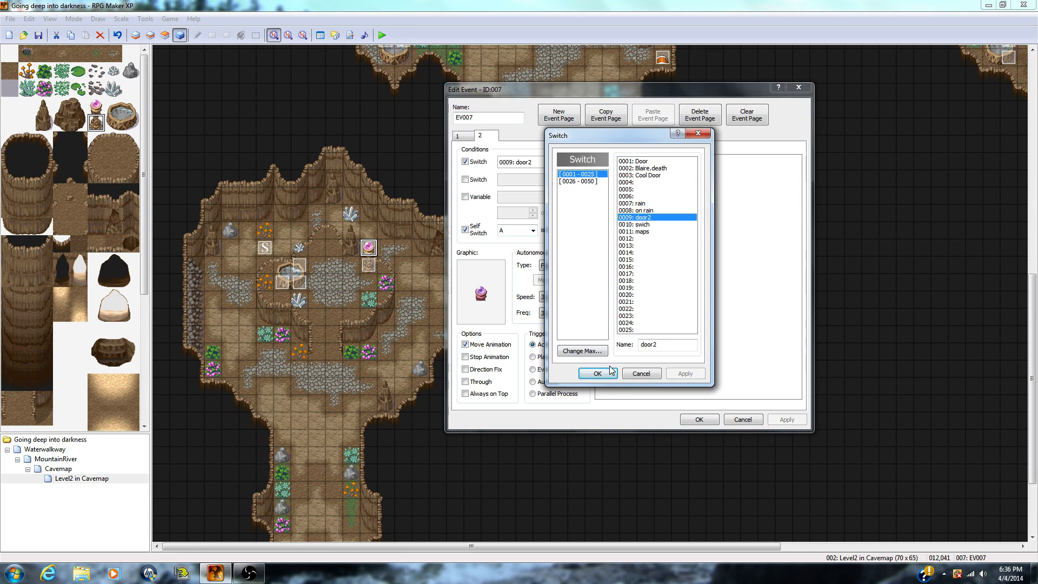
click(651, 373)
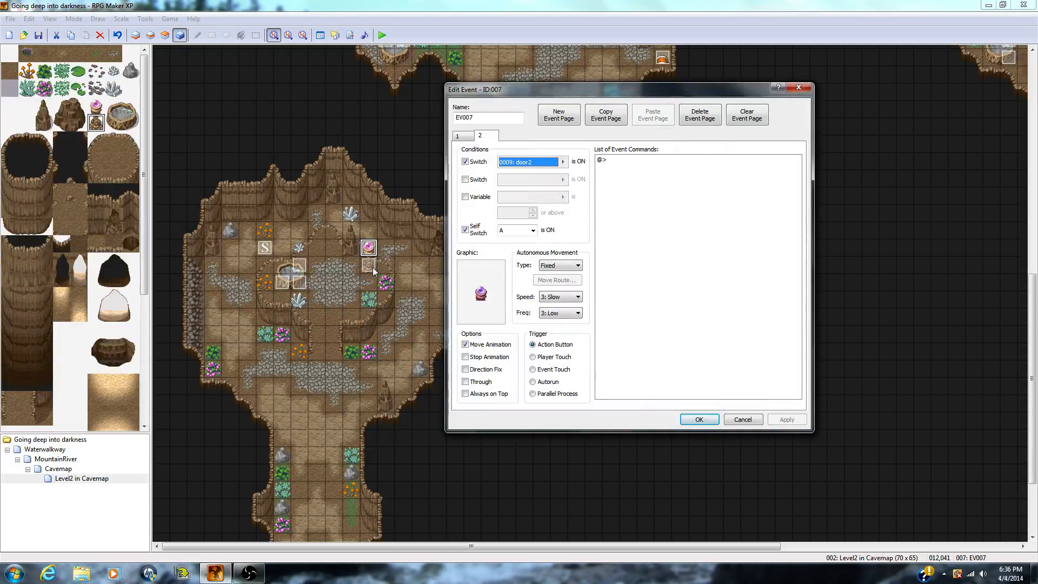
Step: Try the Parallel Process trigger on page 2 of the orb event, set it back to Action Button, and accept the event
click(464, 229)
click(533, 394)
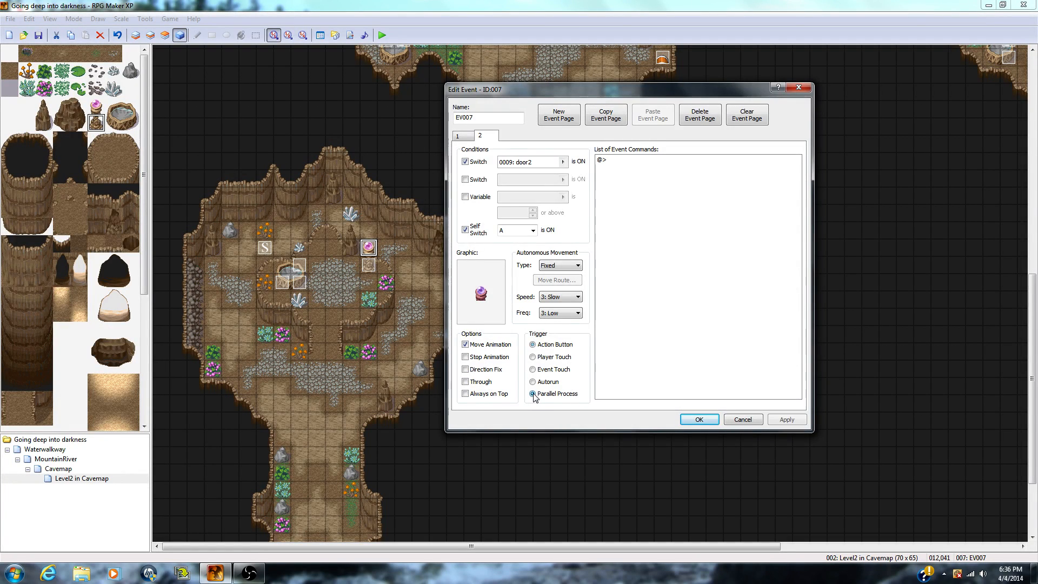
click(531, 344)
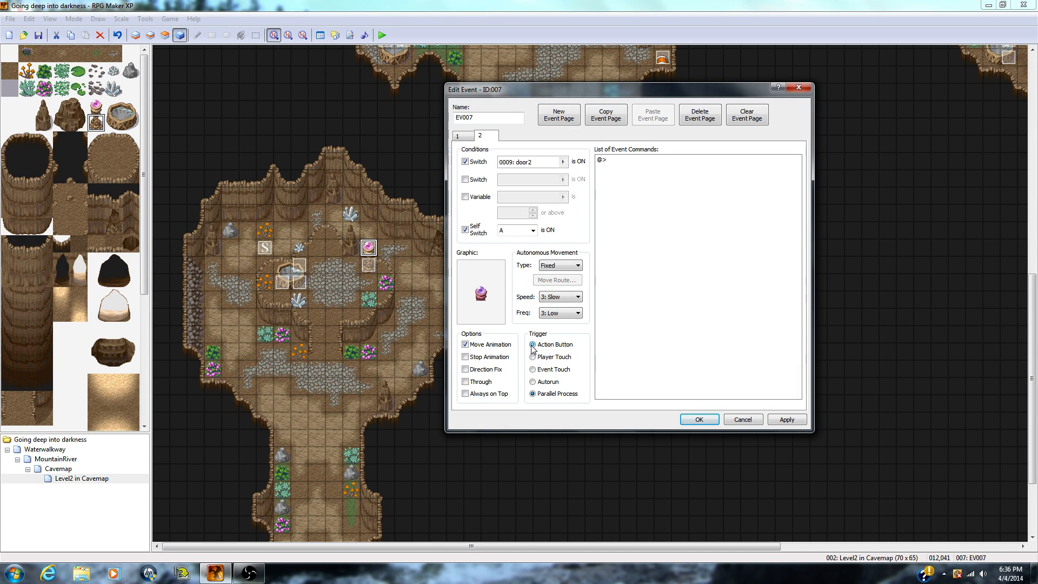
click(697, 420)
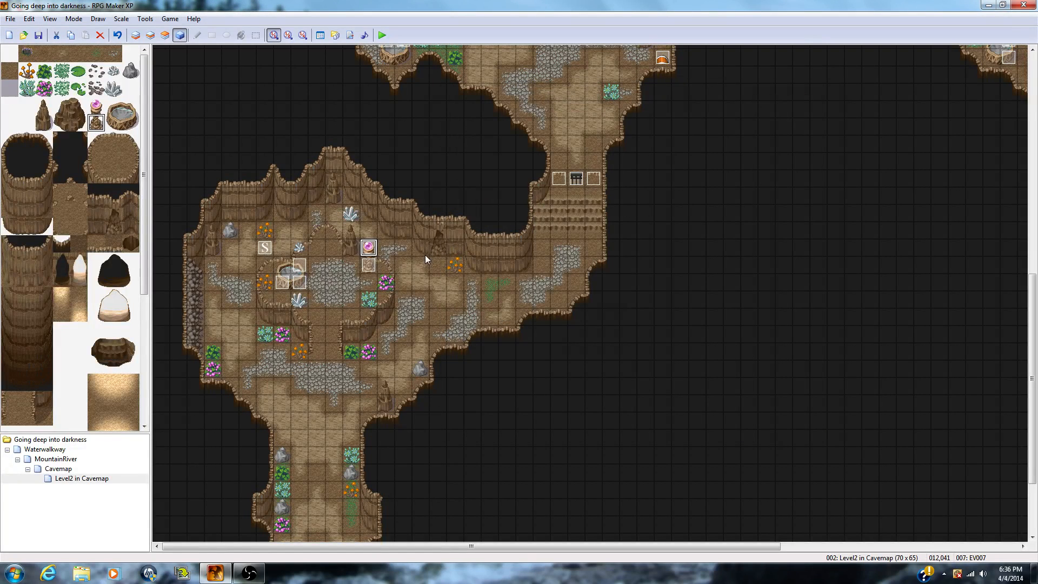
Step: Open the barred gate event and review the conditions, graphics and commands on its pages 1, 2 and 4
click(576, 179)
double_click(576, 179)
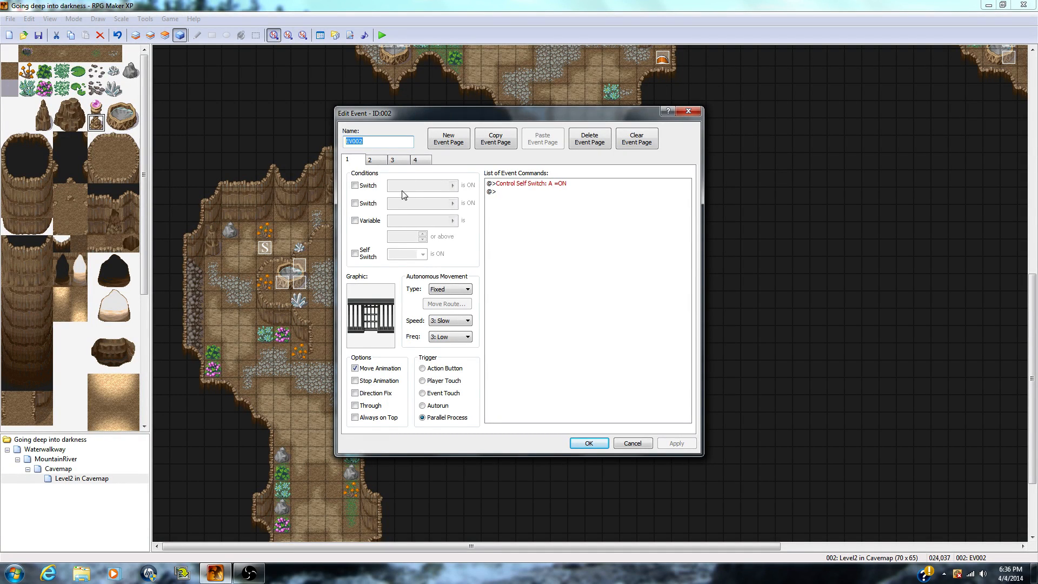
click(420, 161)
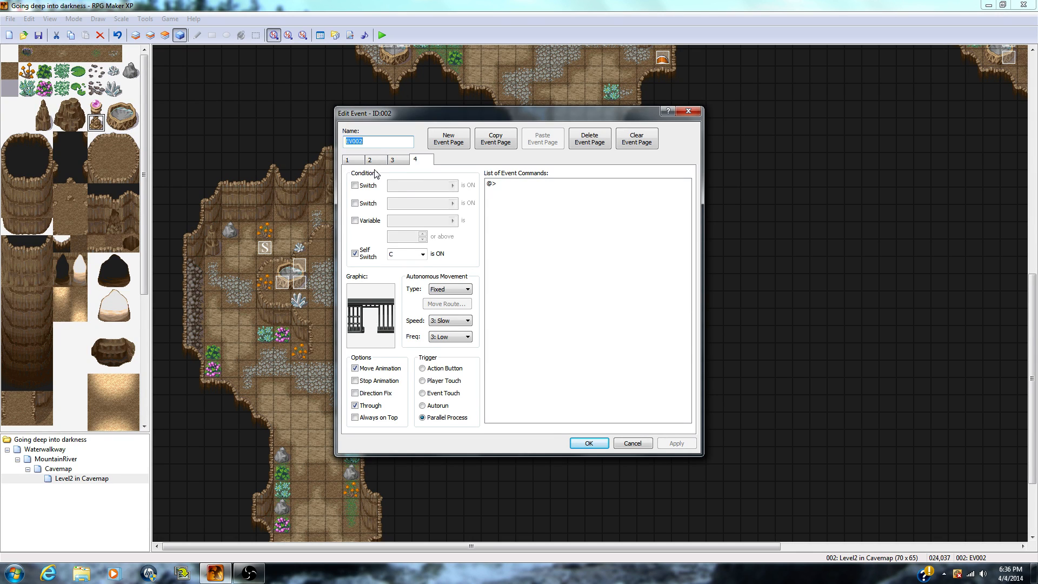
click(356, 160)
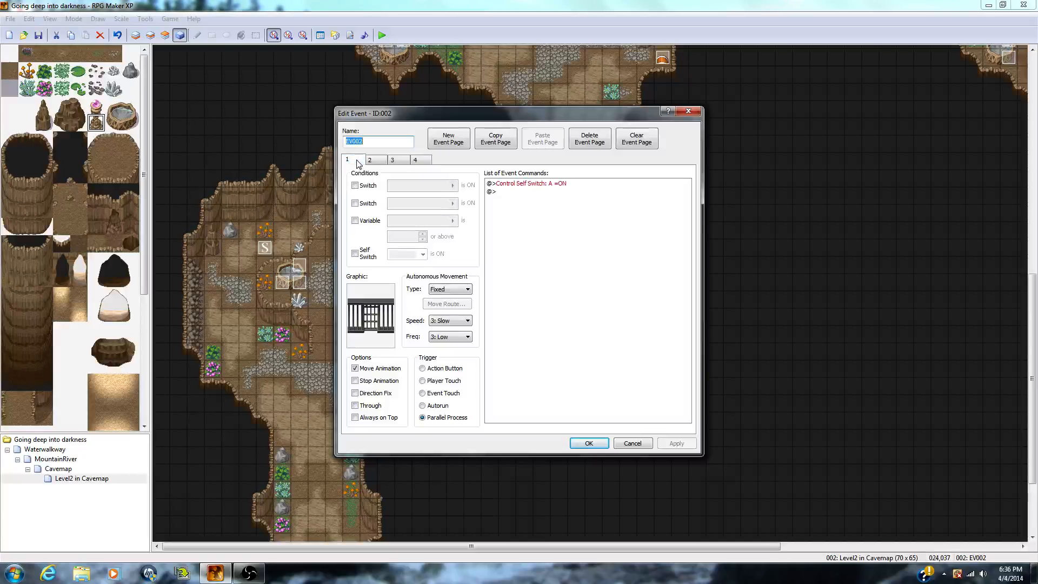
click(356, 338)
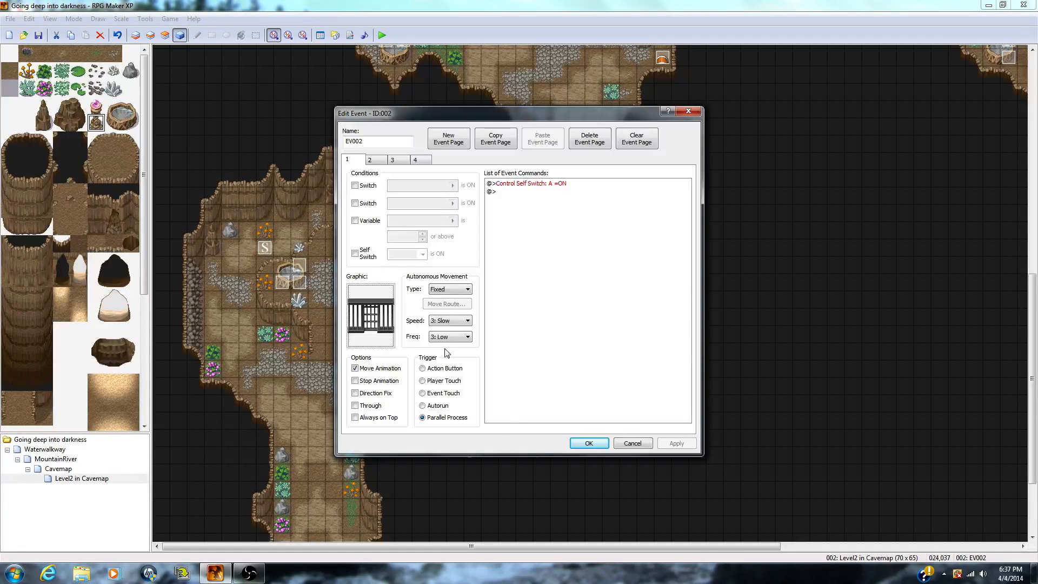
click(377, 163)
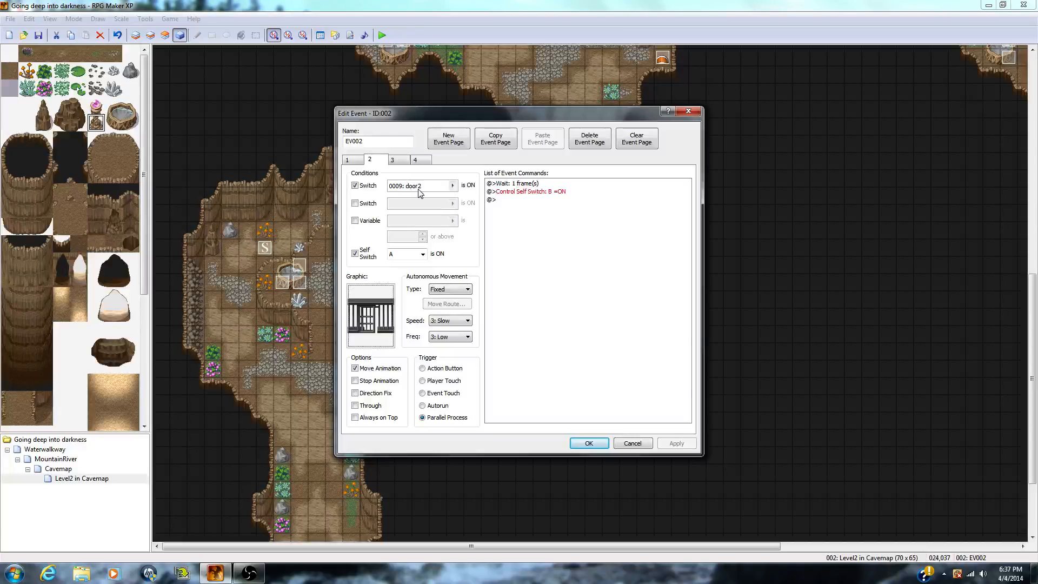
drag(452, 117, 595, 81)
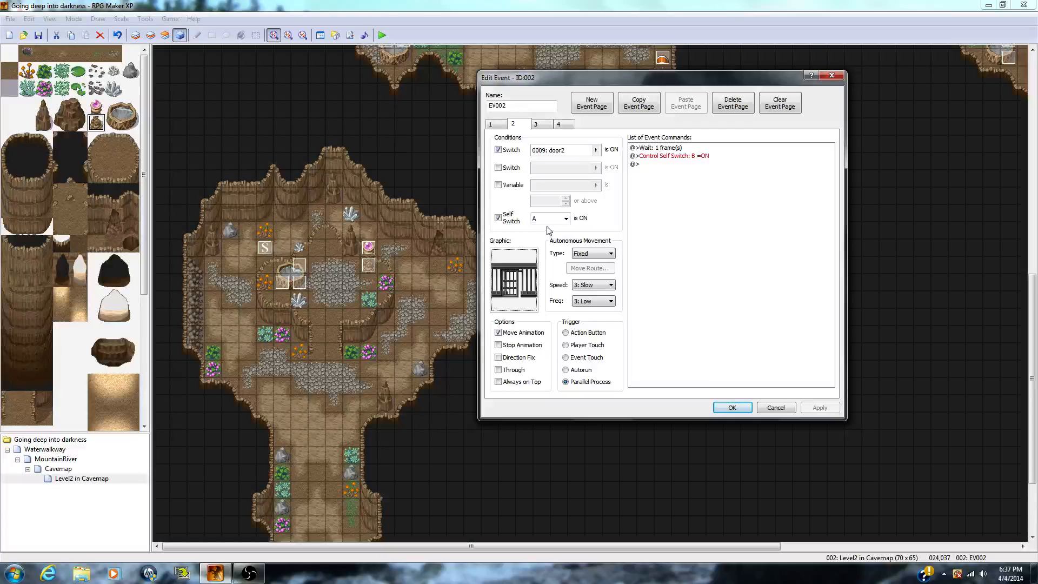
Step: Review the self switch conditions and commands on pages 3 and 4 of the gate event, and leave without changes
click(542, 128)
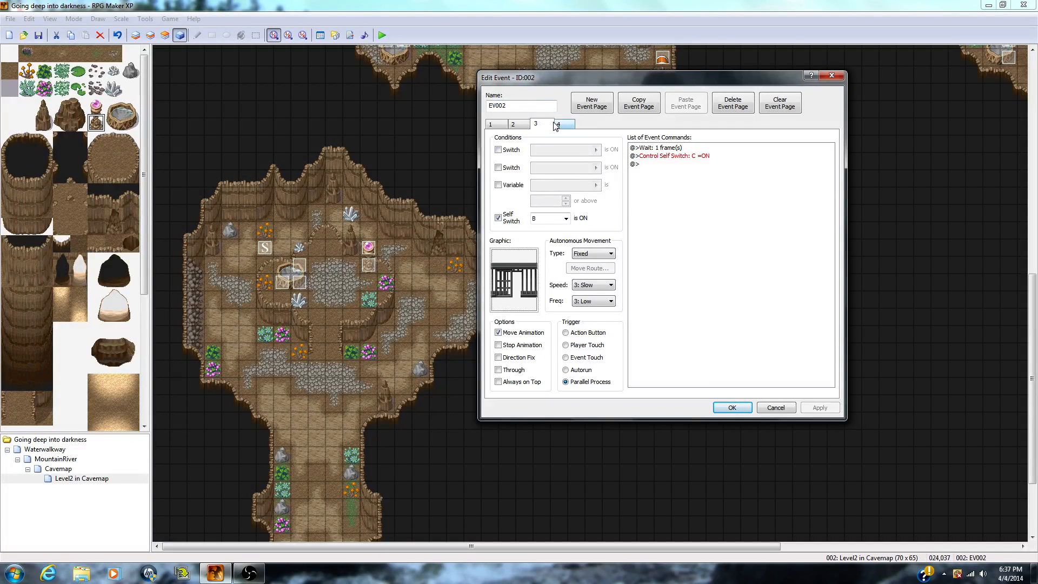
click(559, 126)
click(546, 126)
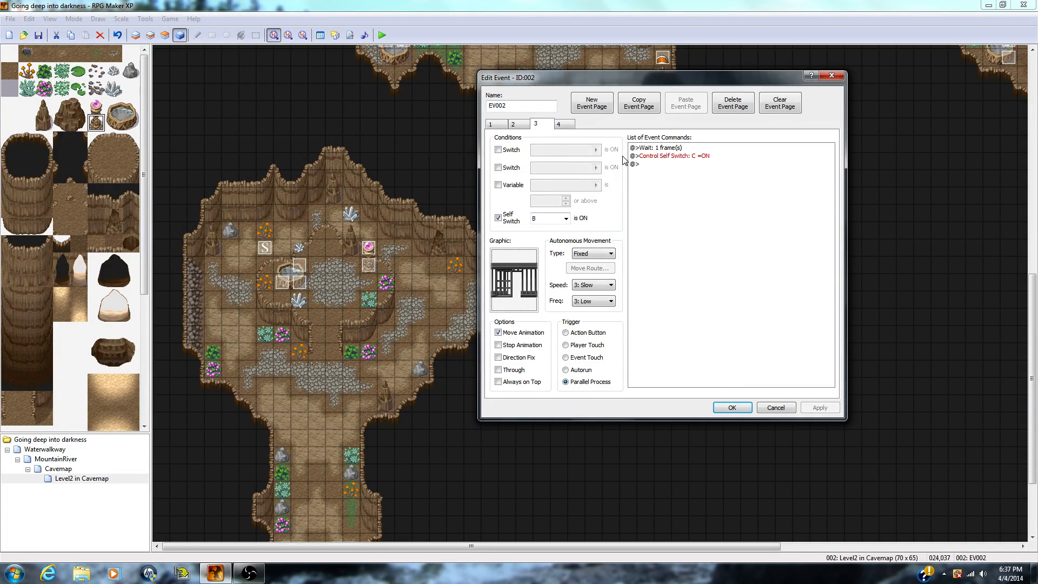
click(662, 148)
click(662, 164)
click(656, 156)
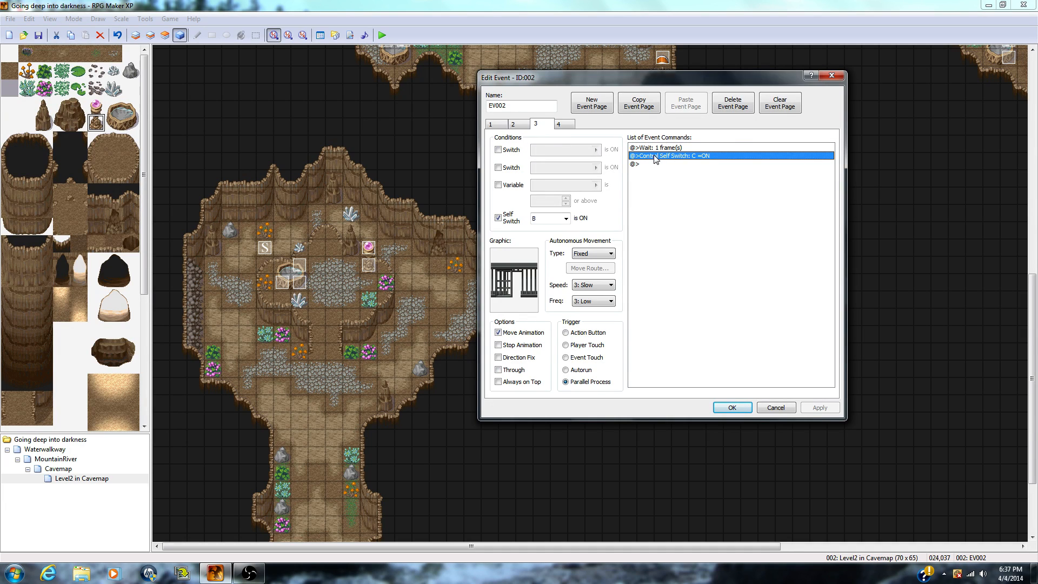
click(563, 122)
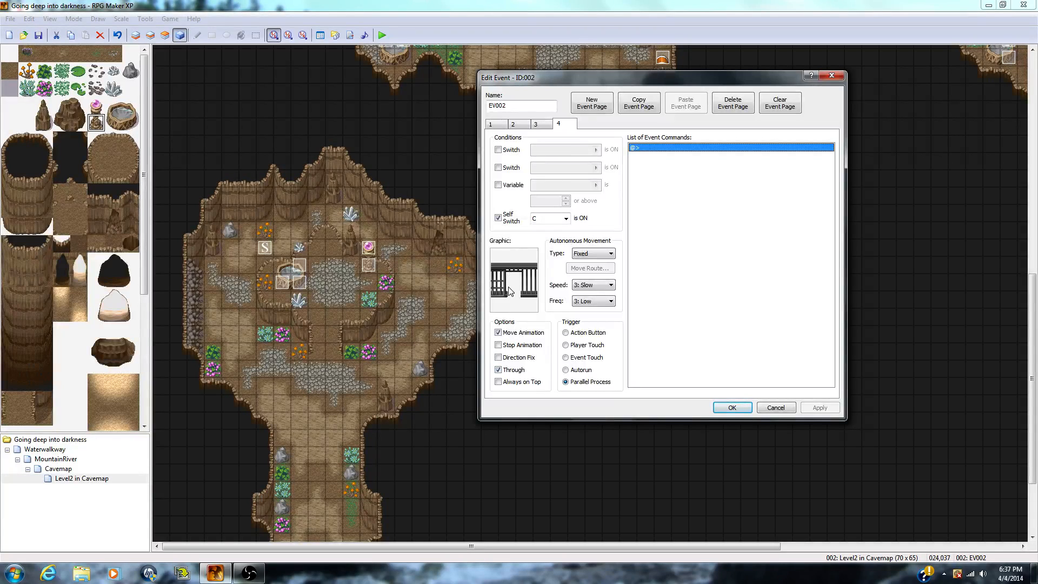
click(776, 407)
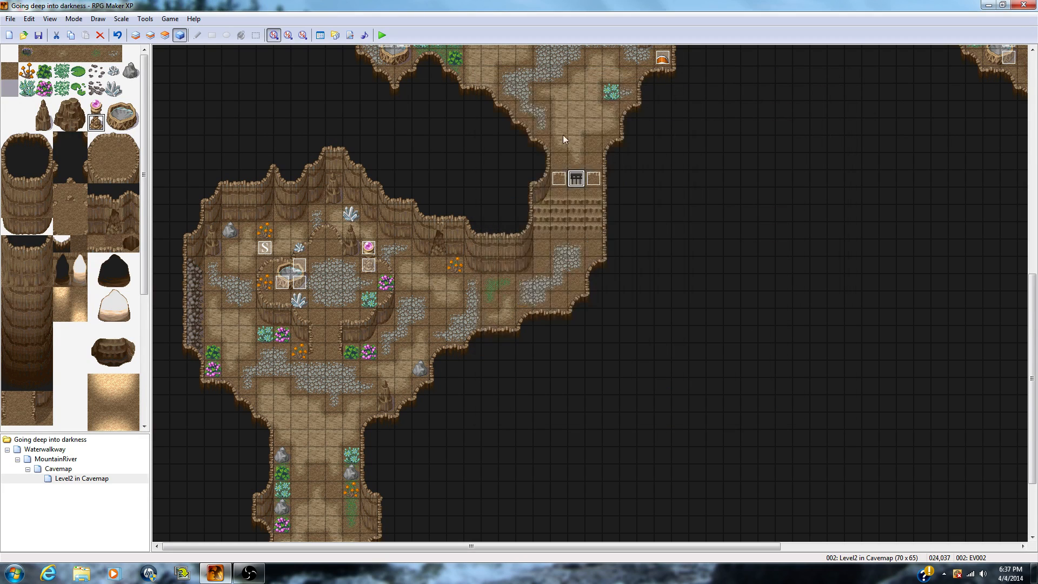
Step: Inspect the tileset graphic of the wall event on the gate's west side, and leave the event unchanged
scroll(635, 290, up, 3)
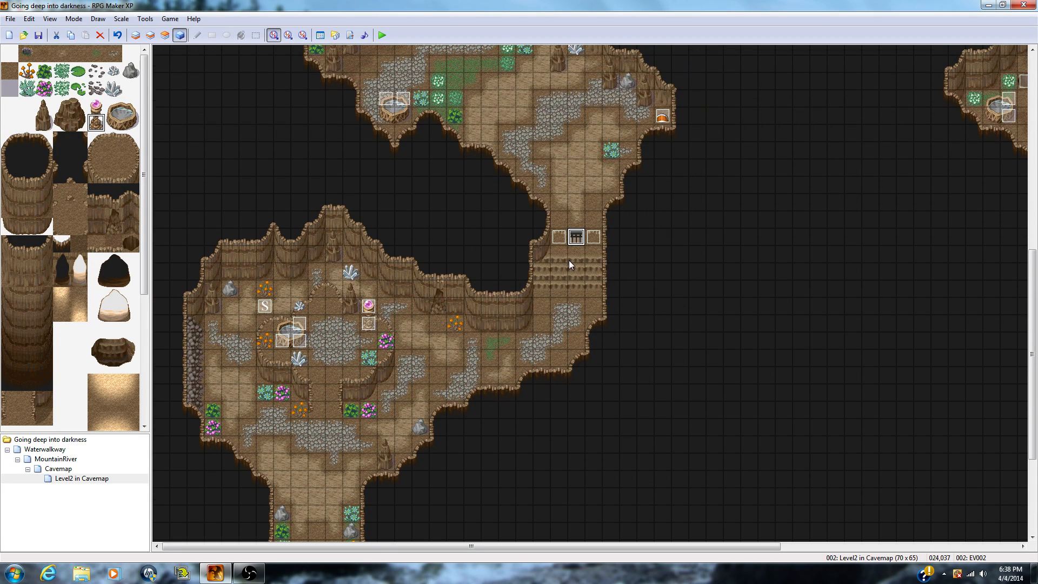
click(559, 238)
click(593, 238)
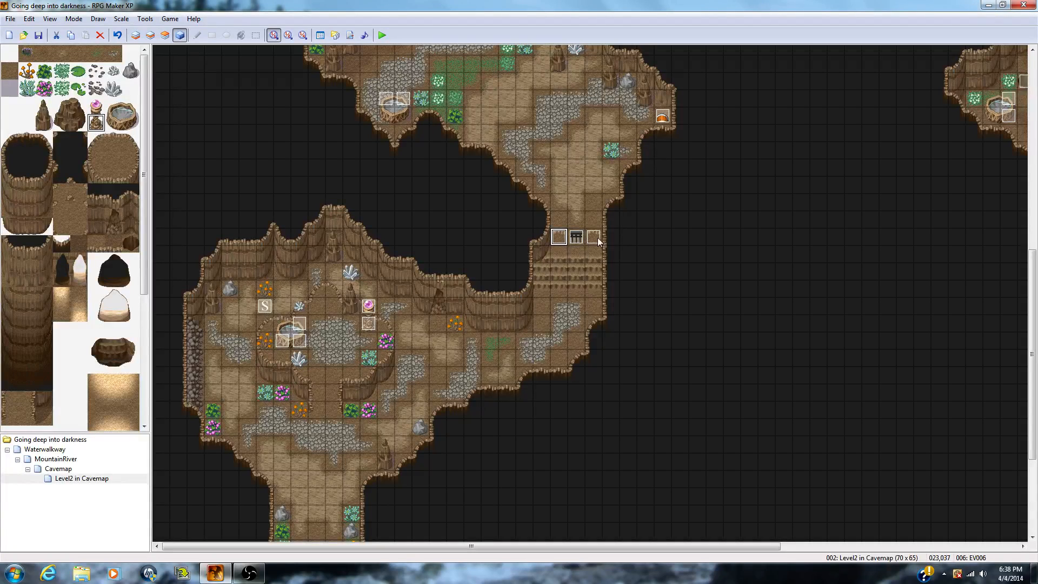
click(560, 238)
double_click(560, 238)
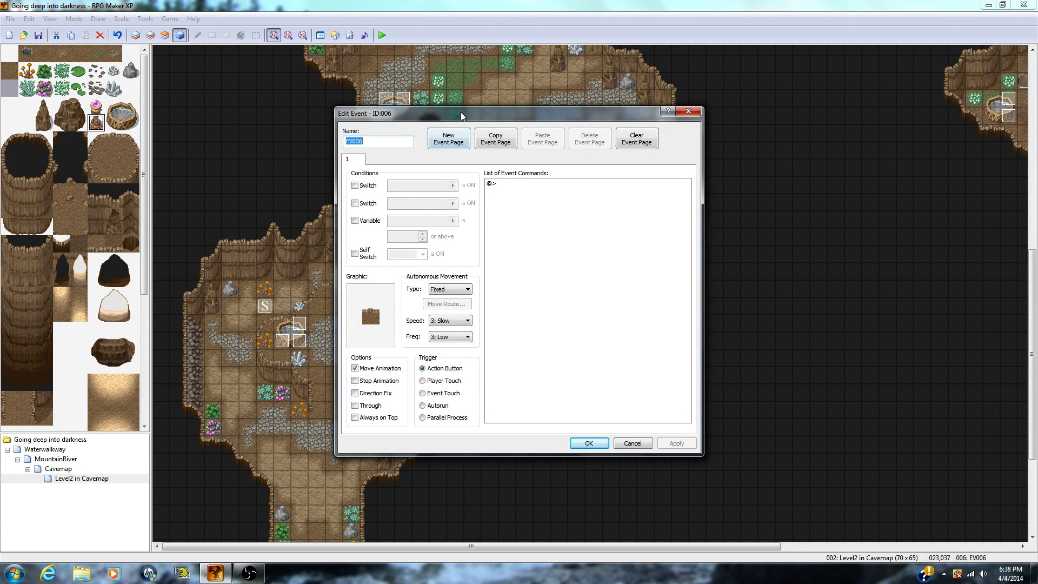
drag(462, 116, 245, 95)
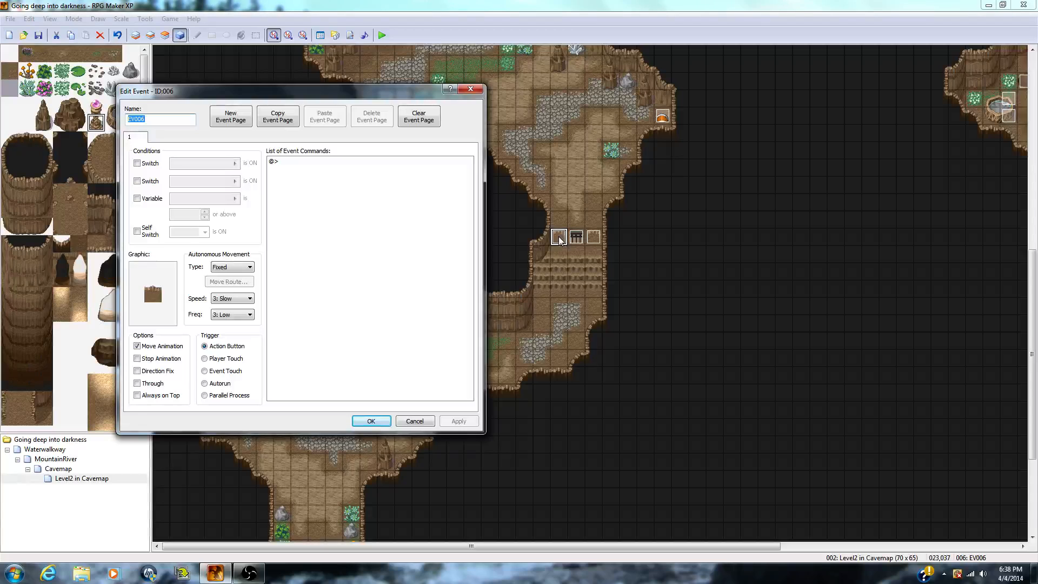
double_click(156, 301)
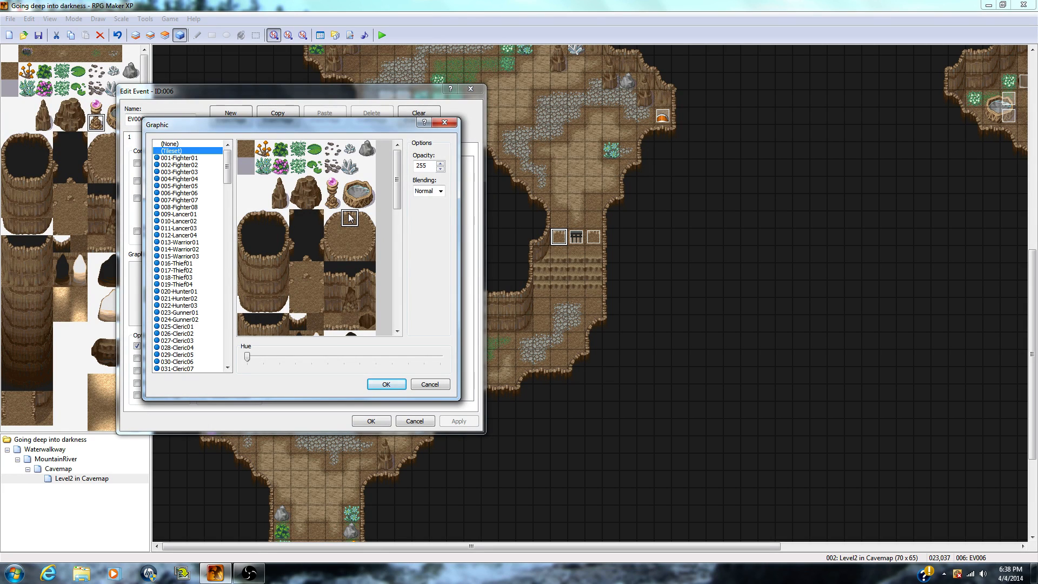
click(430, 384)
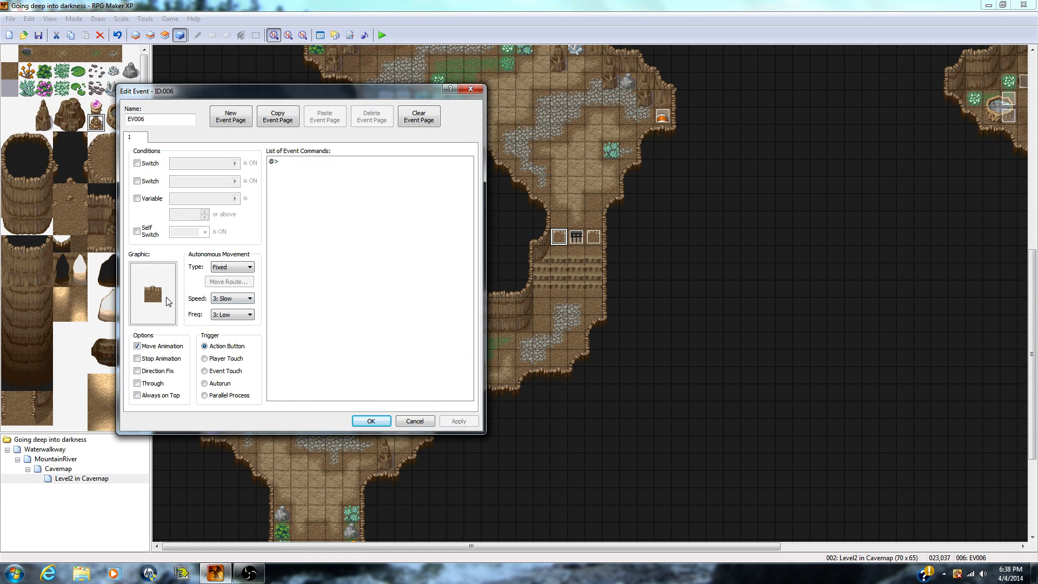
click(414, 422)
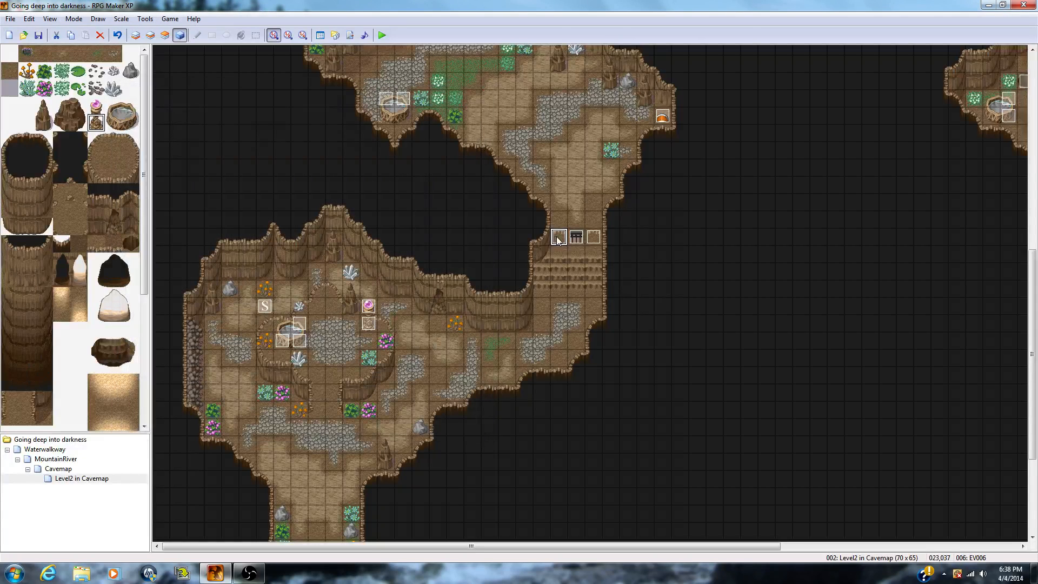
Step: Check the tiles around the gate, compare the Through option on pages 4 and 1 of the gate event, and leave it unchanged
click(593, 237)
click(559, 254)
click(559, 241)
click(594, 254)
click(576, 240)
double_click(578, 238)
click(426, 161)
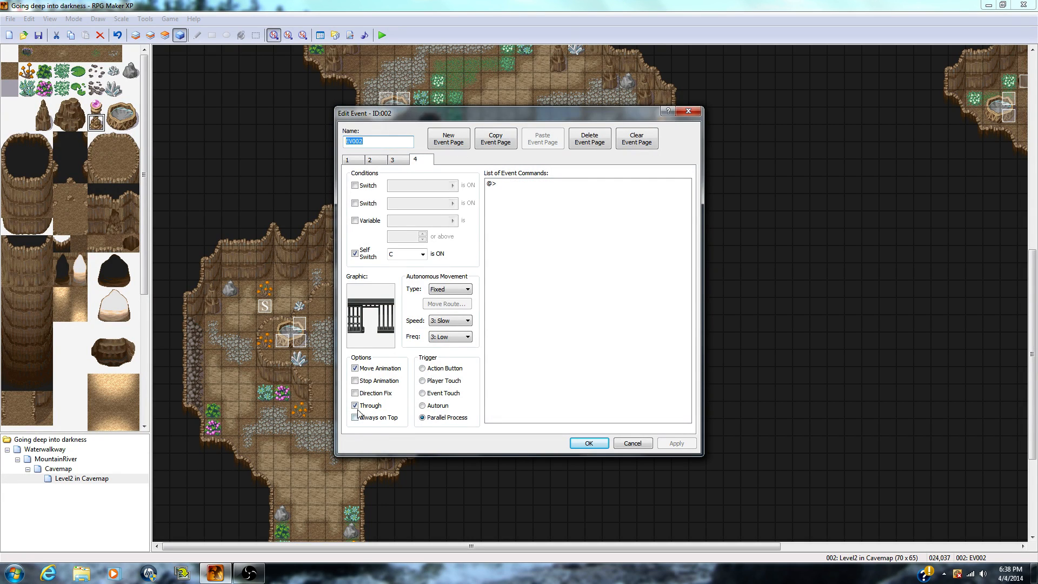
click(353, 161)
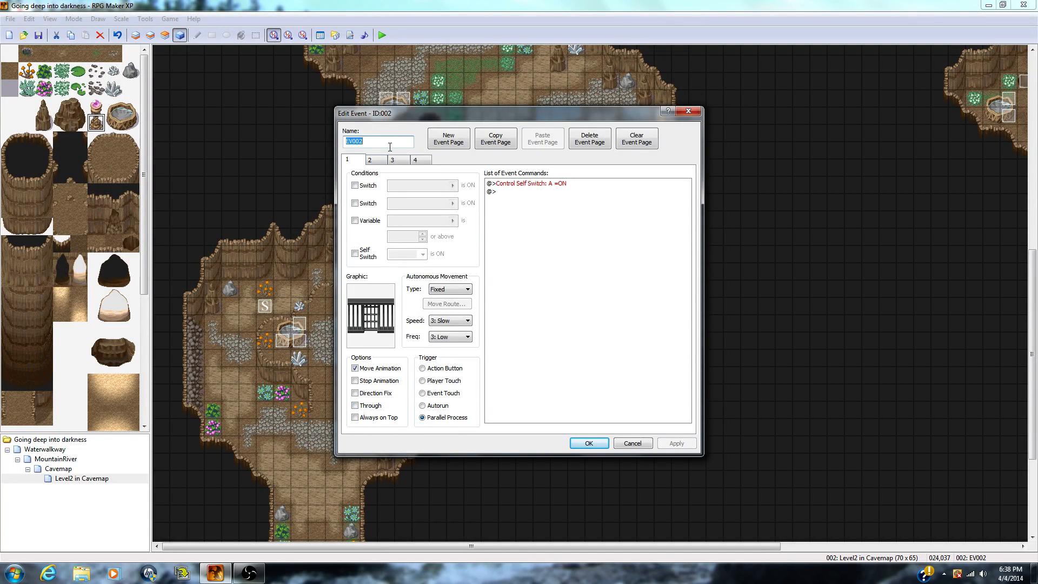
click(632, 442)
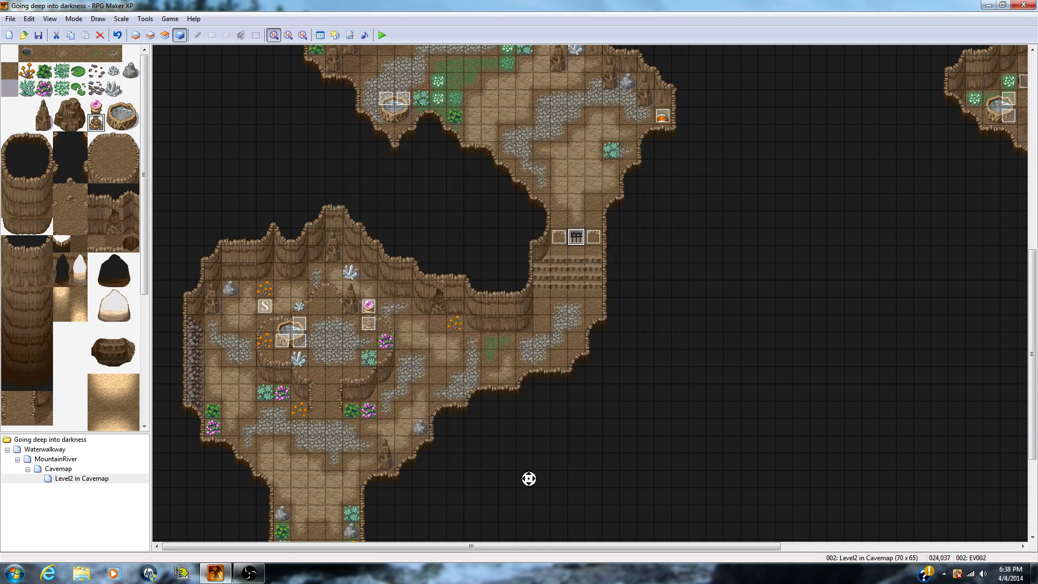
Step: Examine the two healing fountain events and the surrounding basin tiles in the cave room north of the gate
scroll(529, 479, up, 5)
click(386, 263)
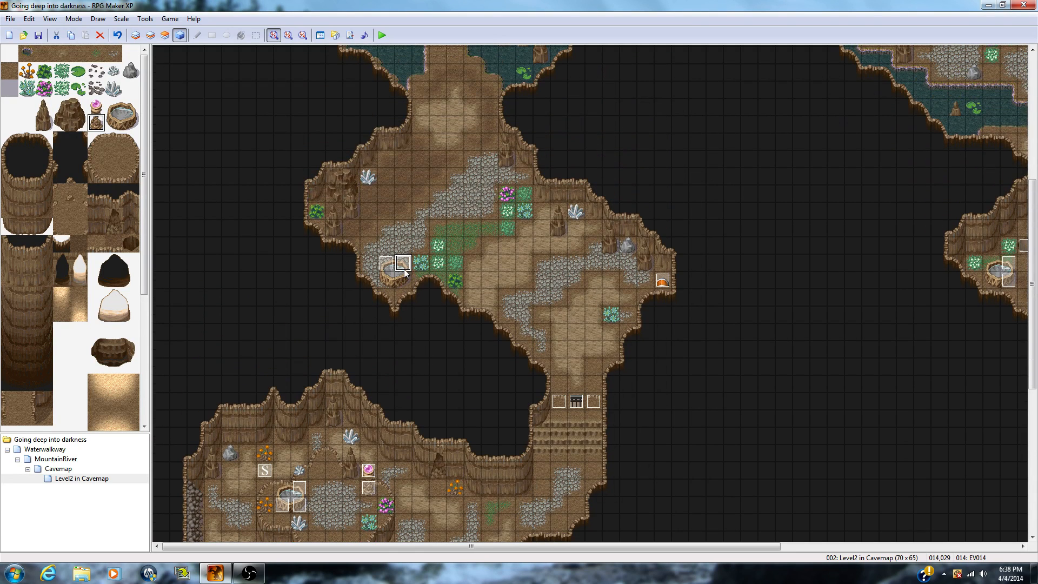
middle_click(438, 346)
middle_click(433, 368)
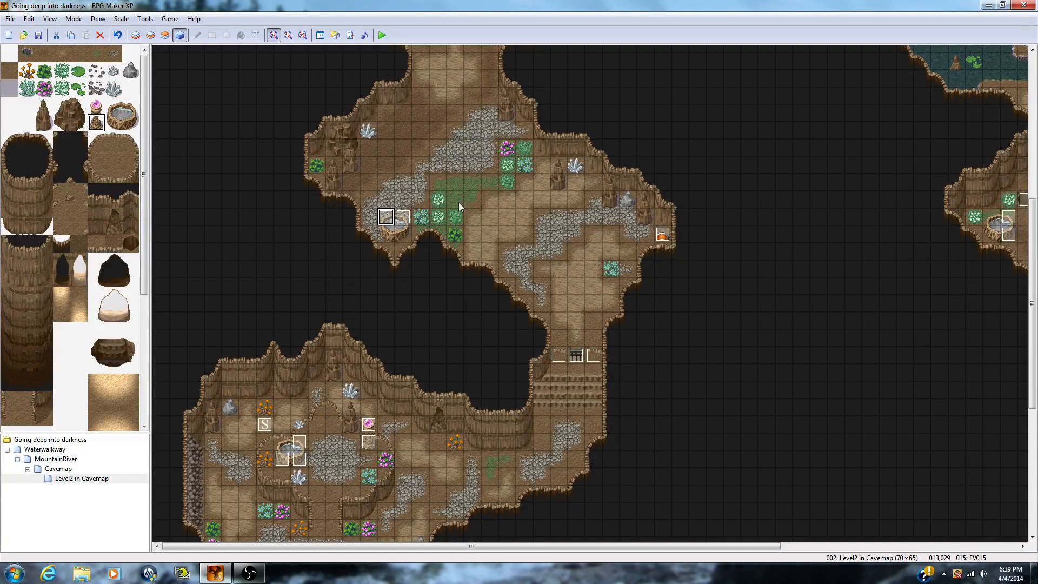
click(405, 217)
click(404, 235)
click(387, 232)
click(386, 219)
click(401, 229)
Step: View the northern fountain on layer 3, return to the event layer, and select the fountain's west event
click(166, 35)
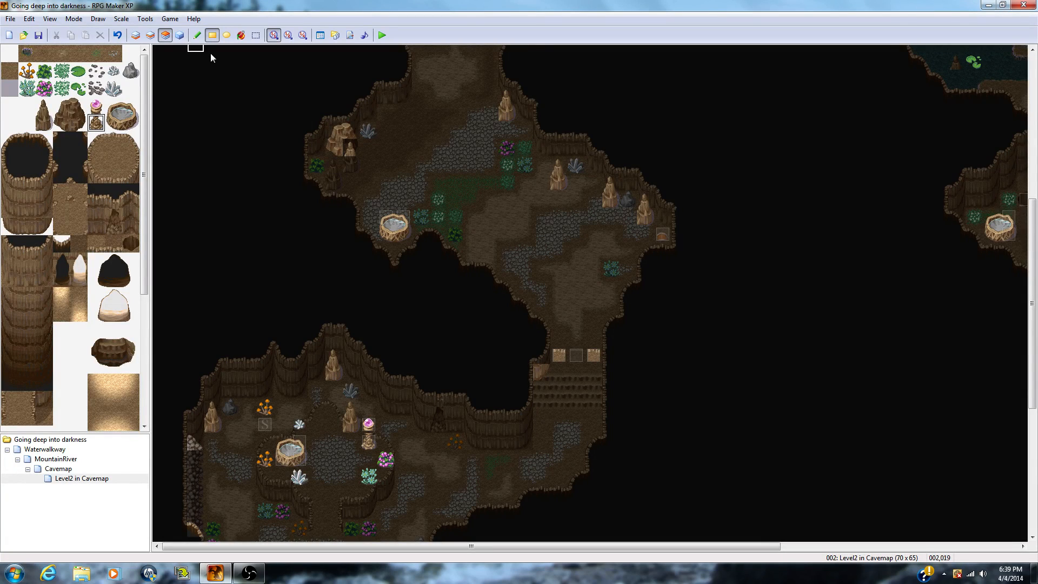
click(179, 36)
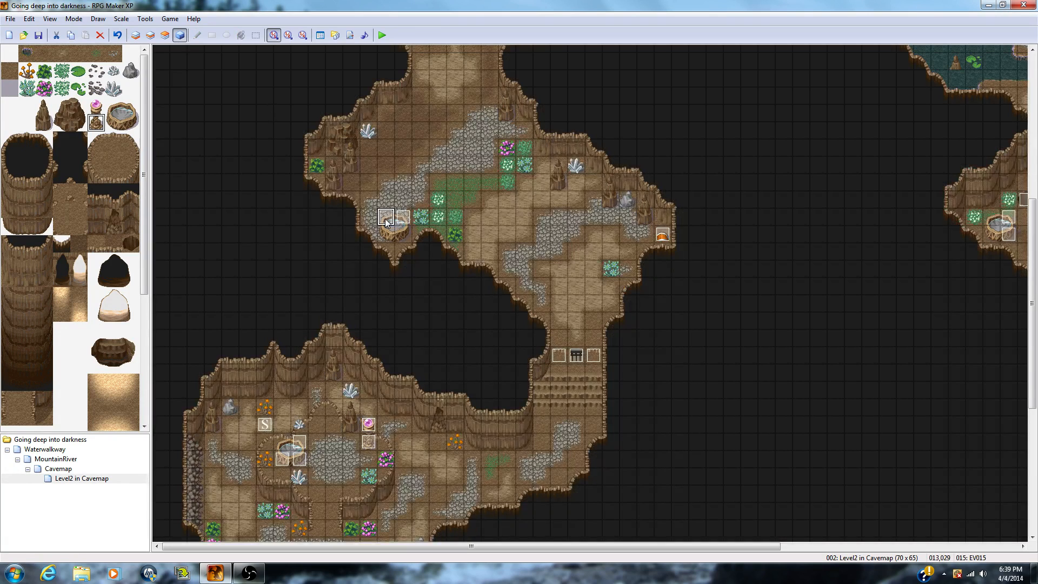
mouse_move(387, 219)
mouse_down()
mouse_move(402, 229)
mouse_move(389, 223)
mouse_up()
Step: Open the treasure chest event in the northern room and compare its page 2 with the commands on page 1
scroll(555, 289, up, 3)
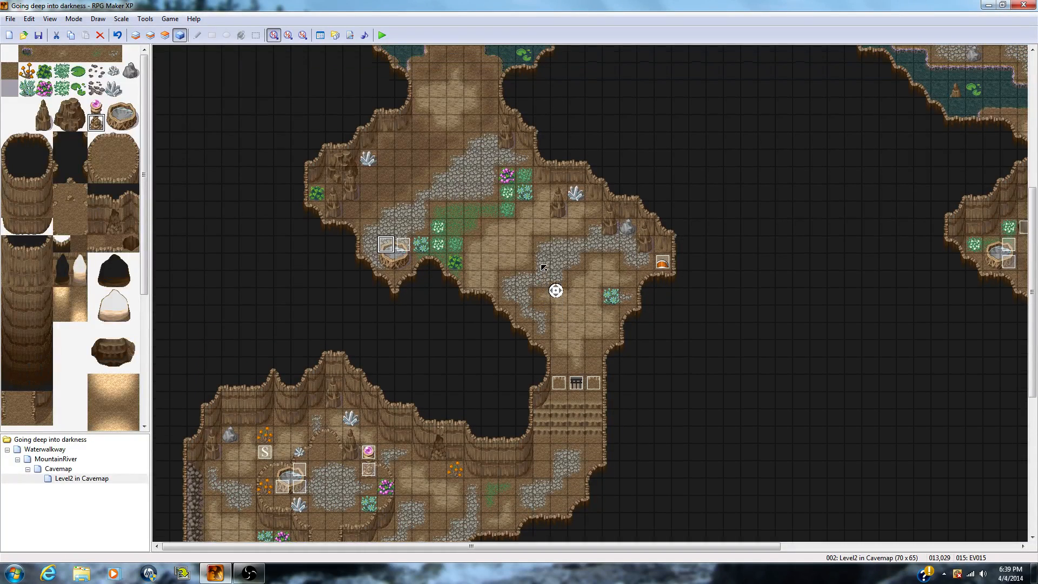
double_click(665, 280)
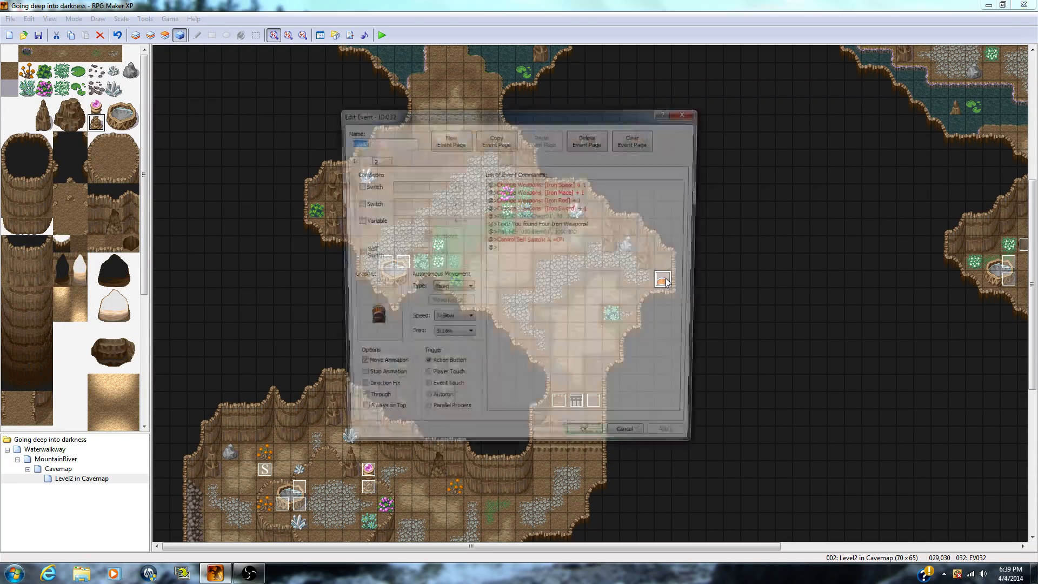
click(372, 162)
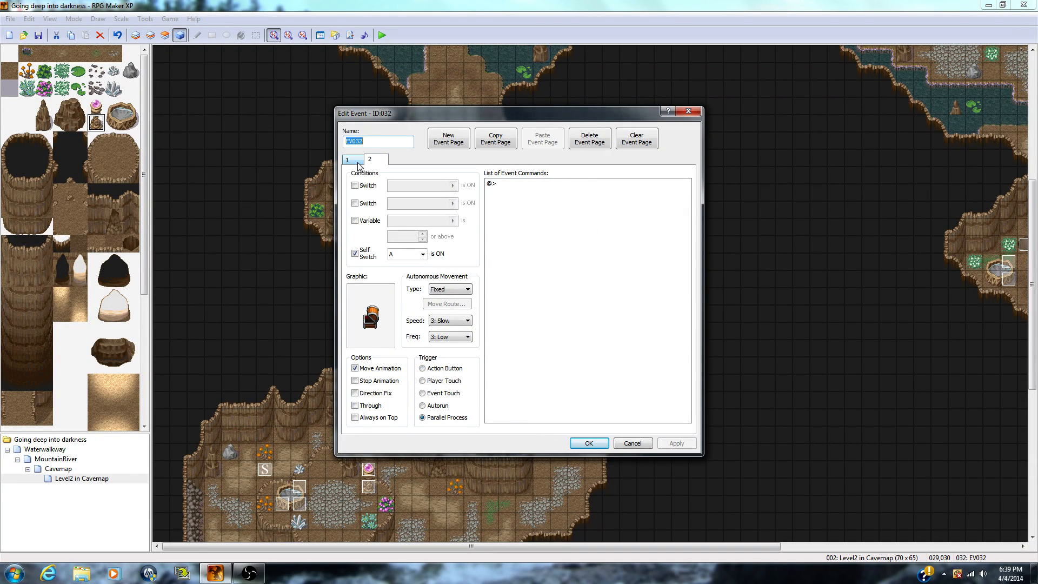
click(356, 160)
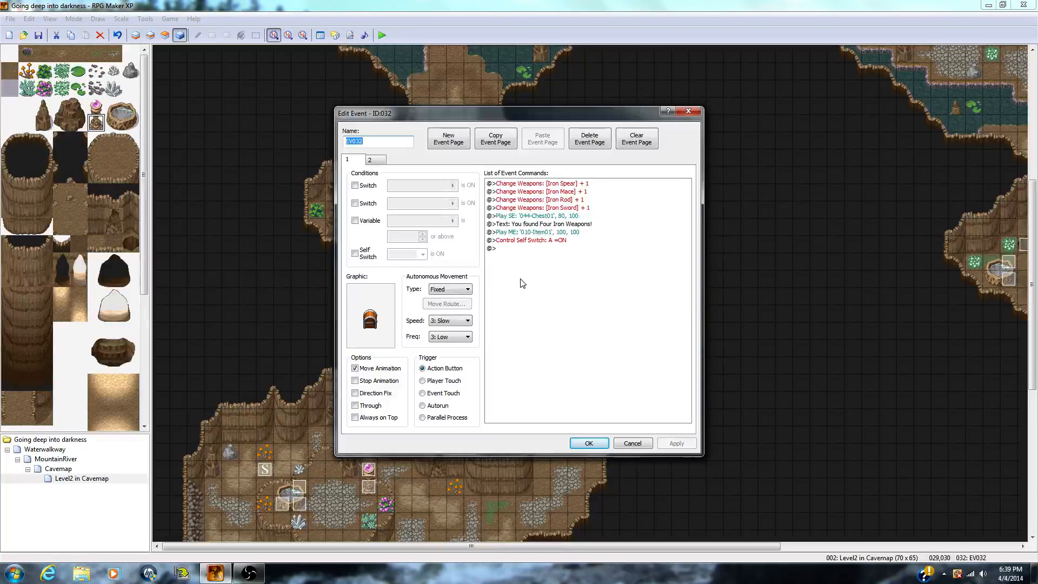
Step: Inspect the Change Weapons command options for page 1 of the chest event, and leave without adding a command
right_click(570, 248)
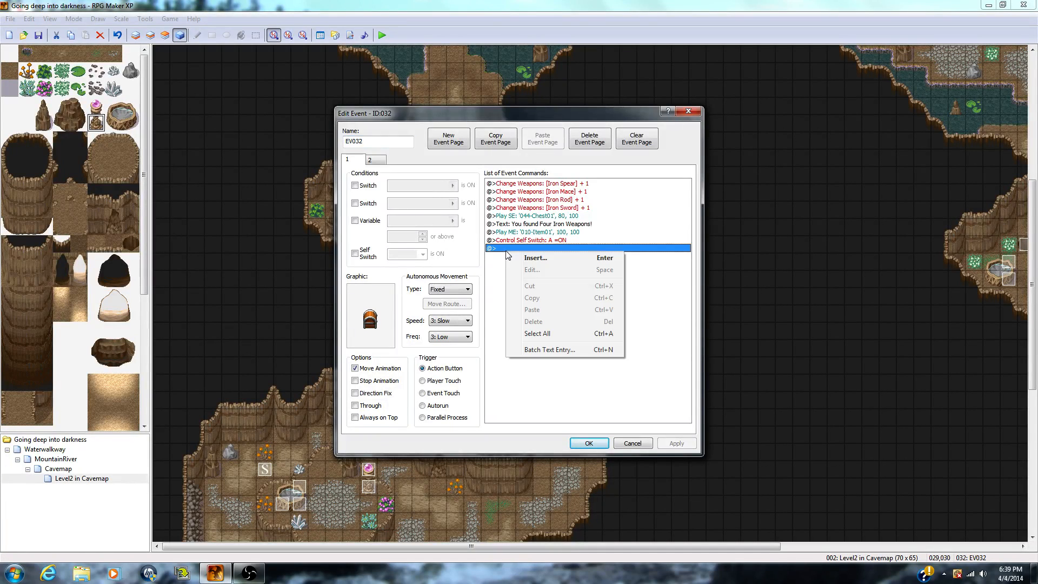
click(581, 255)
click(508, 199)
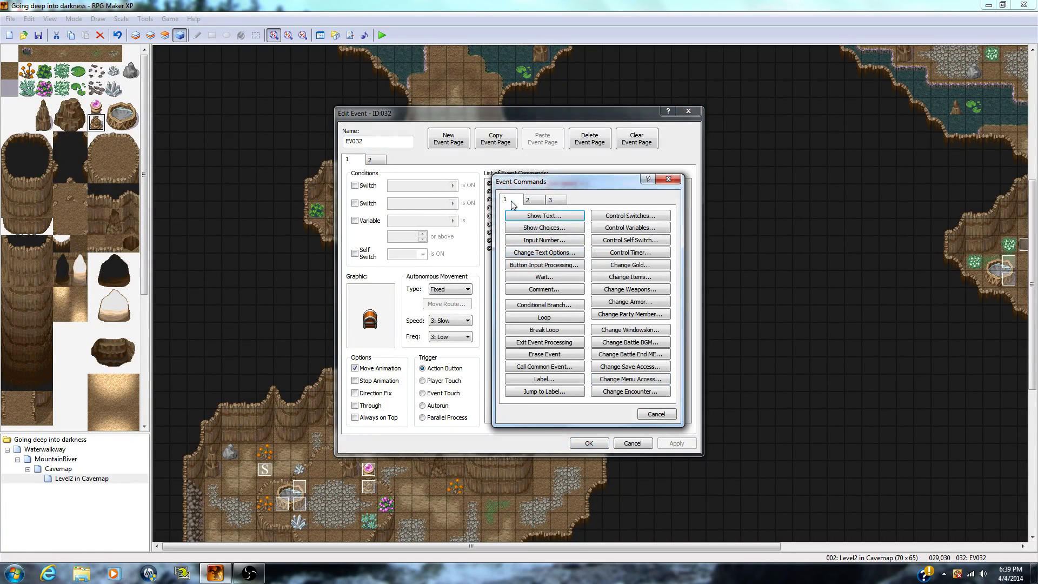
click(646, 292)
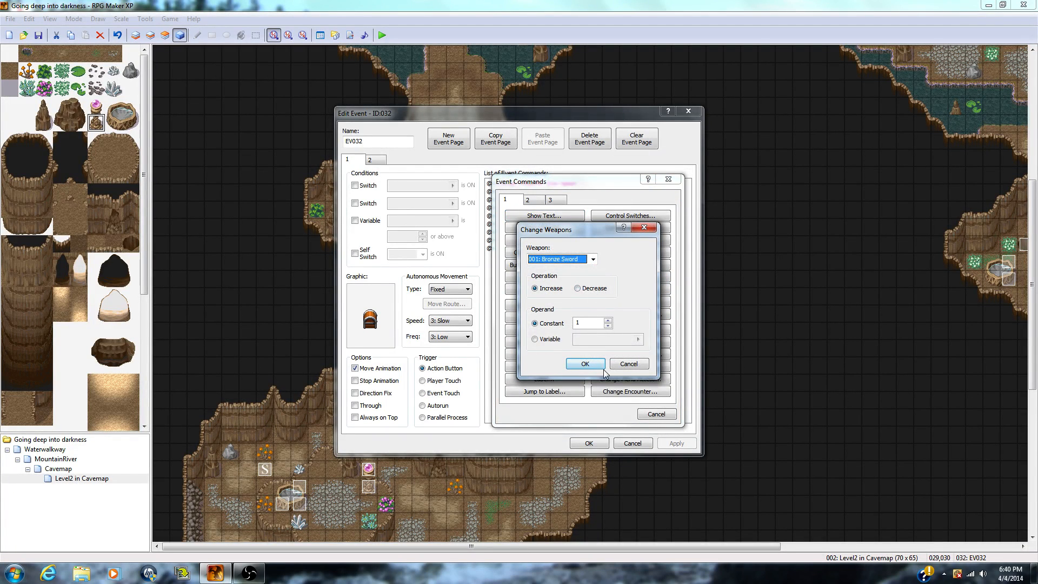
click(629, 363)
click(656, 413)
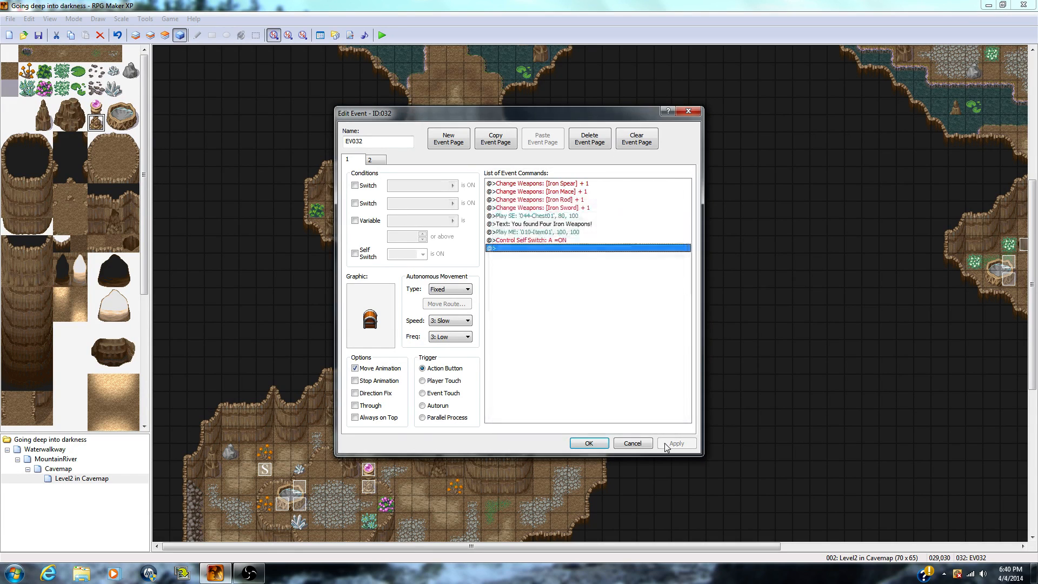
click(633, 443)
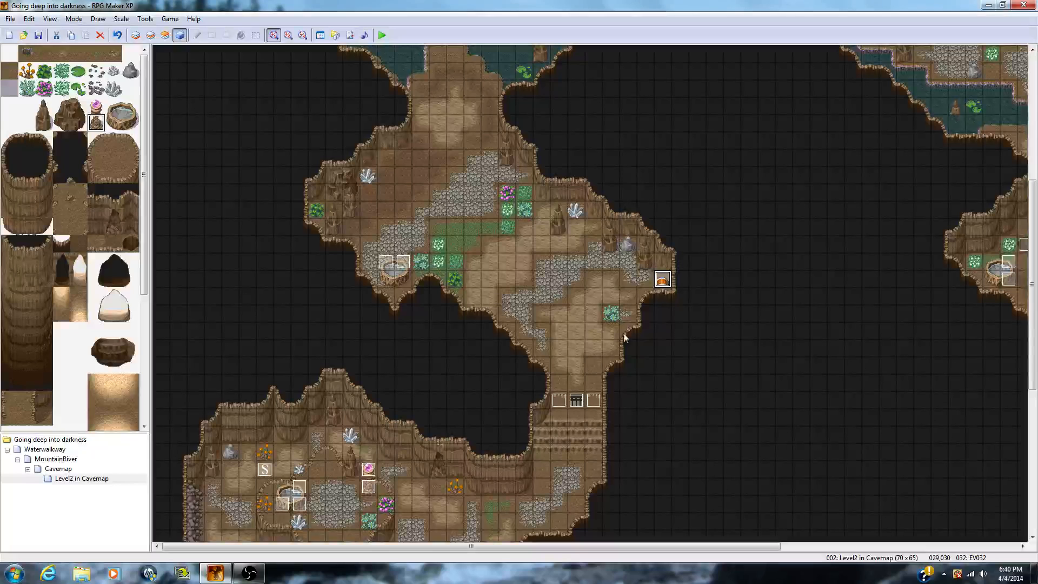
scroll(601, 293, up, 2)
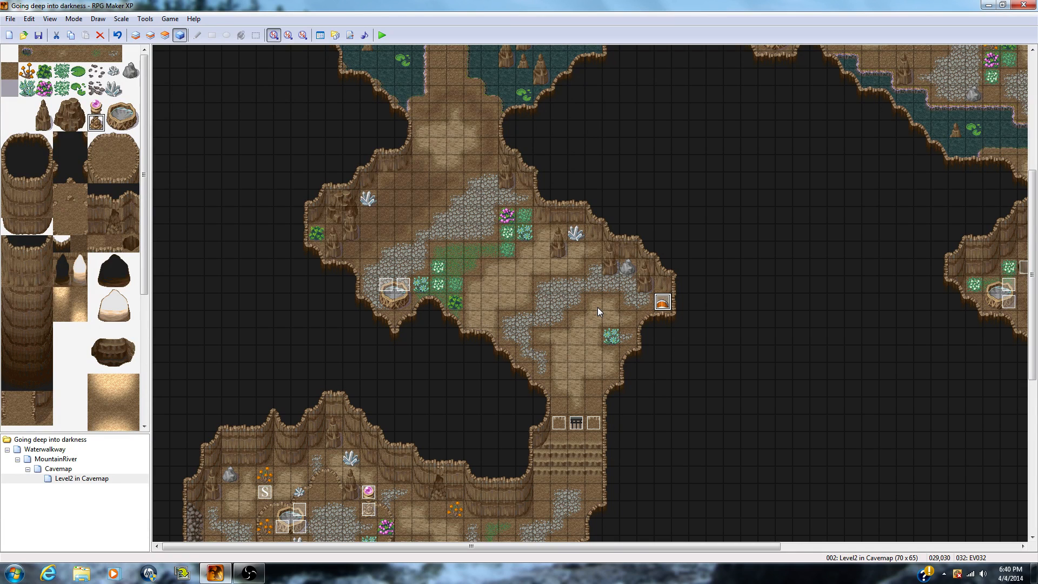
Step: Open the glowing light event in the northwest water room and read its page 1 text commands
scroll(562, 259, up, 3)
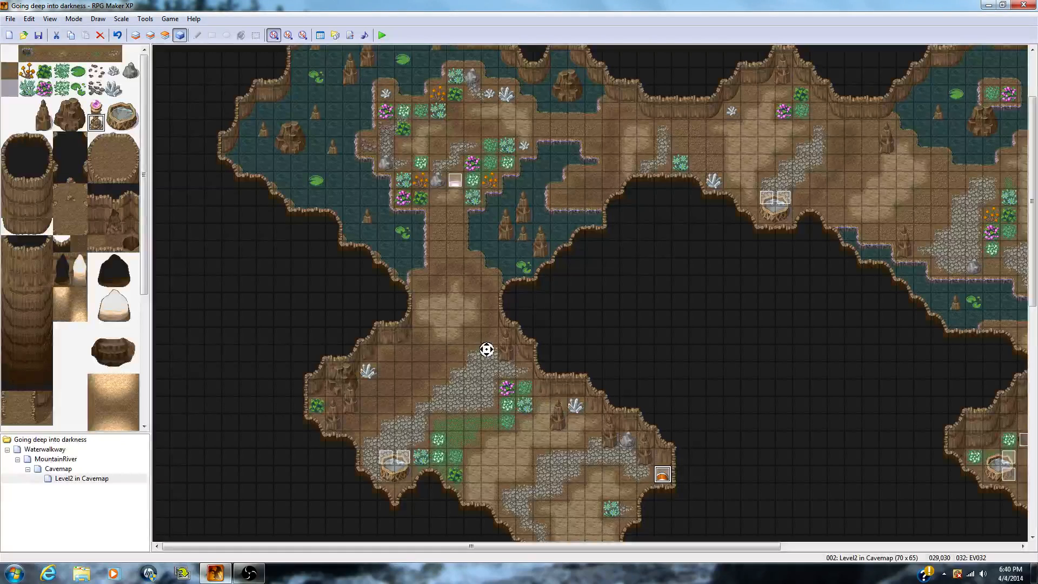
scroll(463, 297, up, 2)
double_click(456, 281)
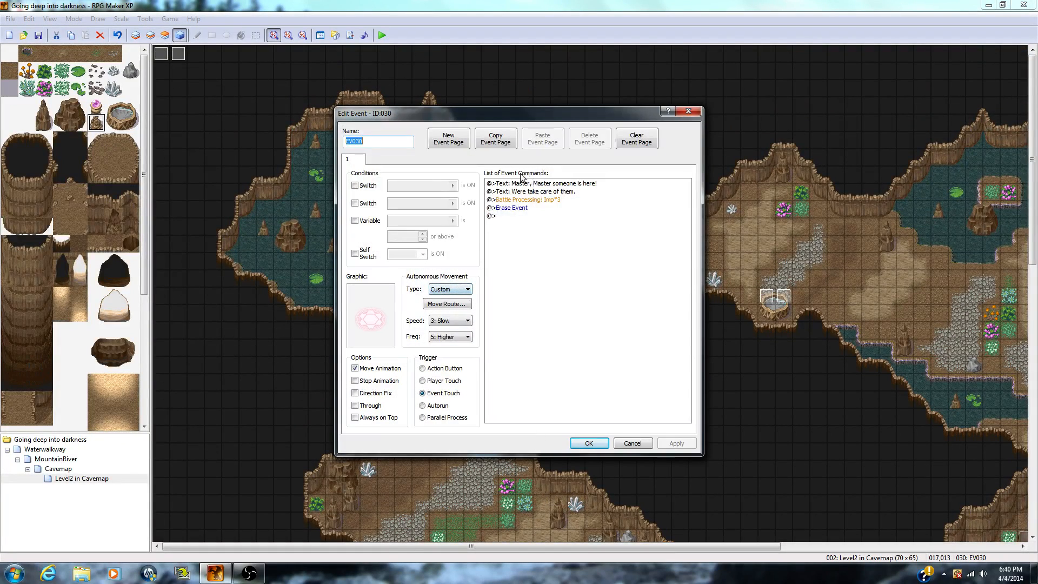
click(584, 187)
click(579, 192)
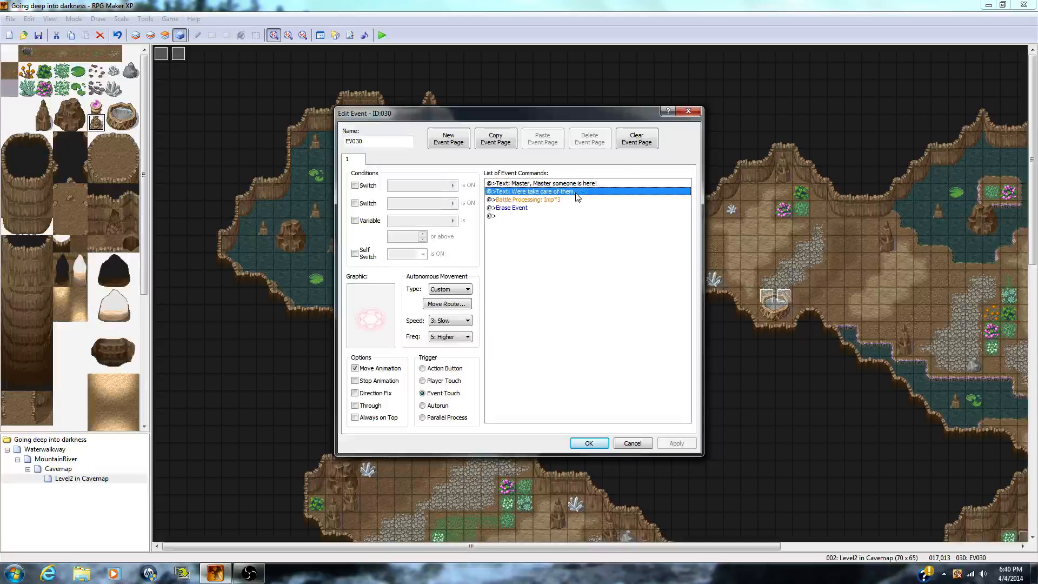
Step: Inspect the light event's graphic selection and custom move route, and leave the event without changing anything
double_click(369, 331)
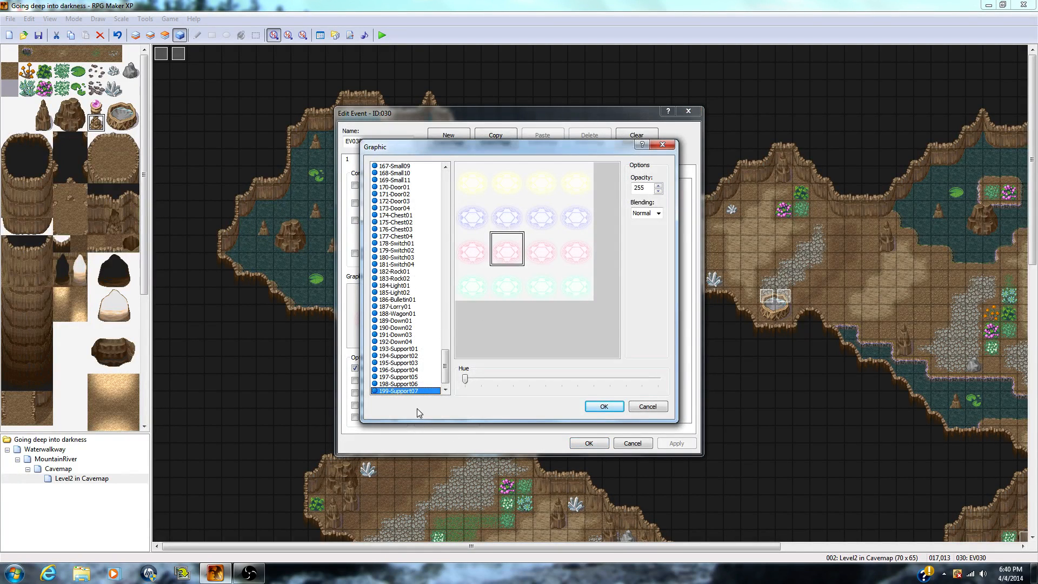
click(647, 406)
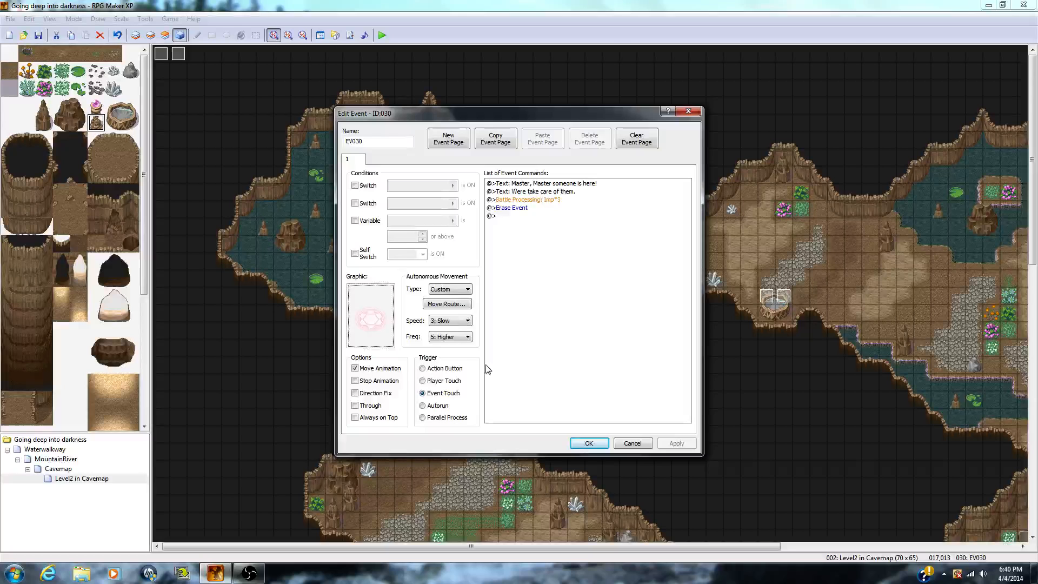
click(457, 304)
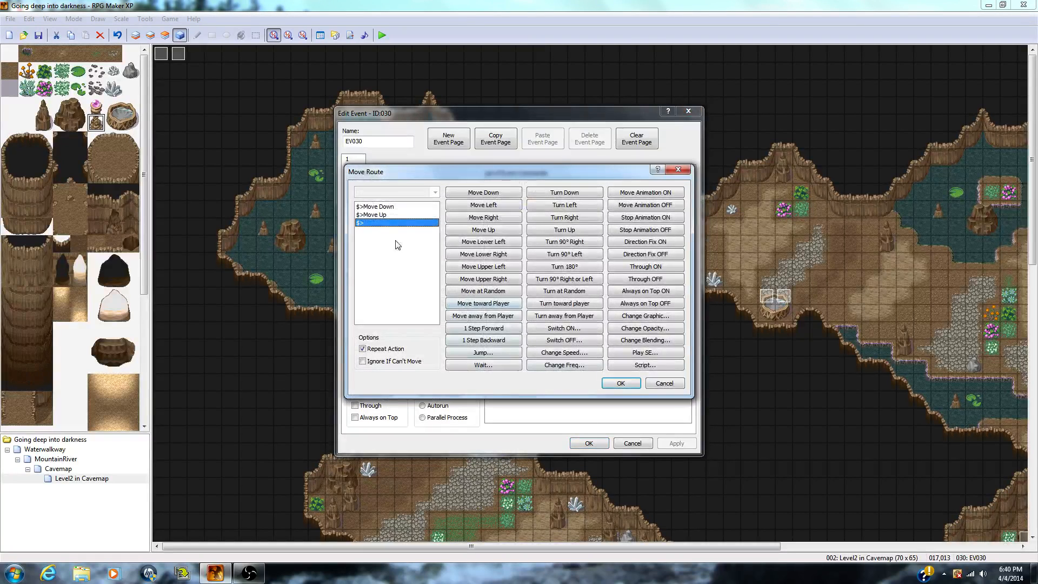
click(665, 384)
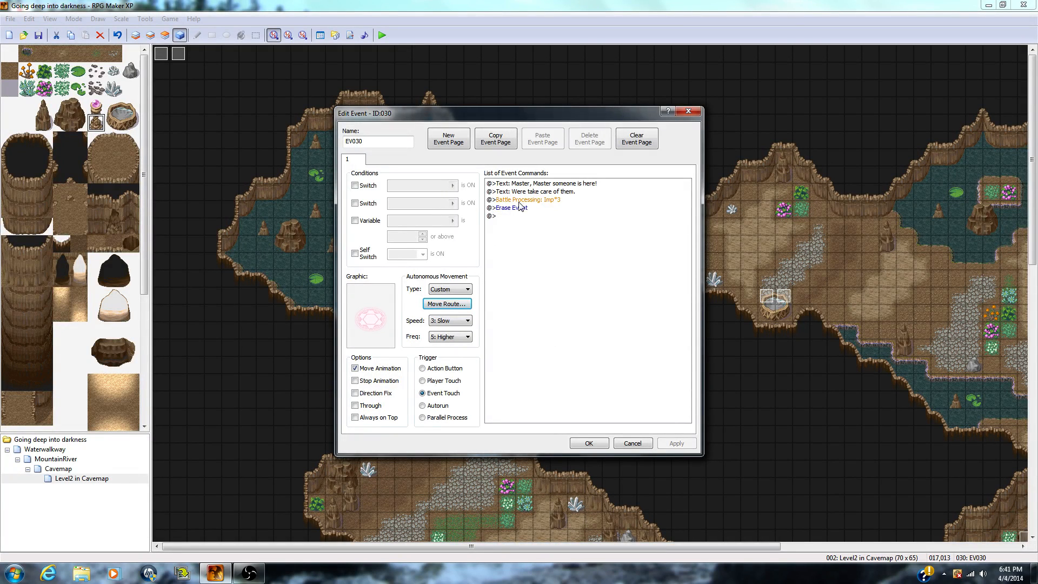
click(643, 443)
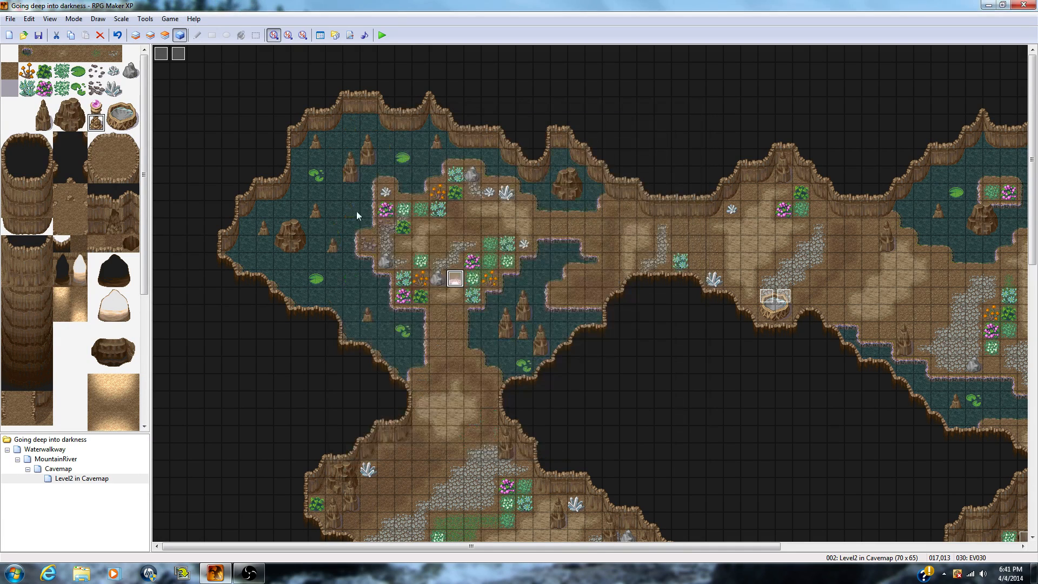
Step: Reopen the northwest light event and review its Battle Processing command
double_click(456, 277)
click(523, 200)
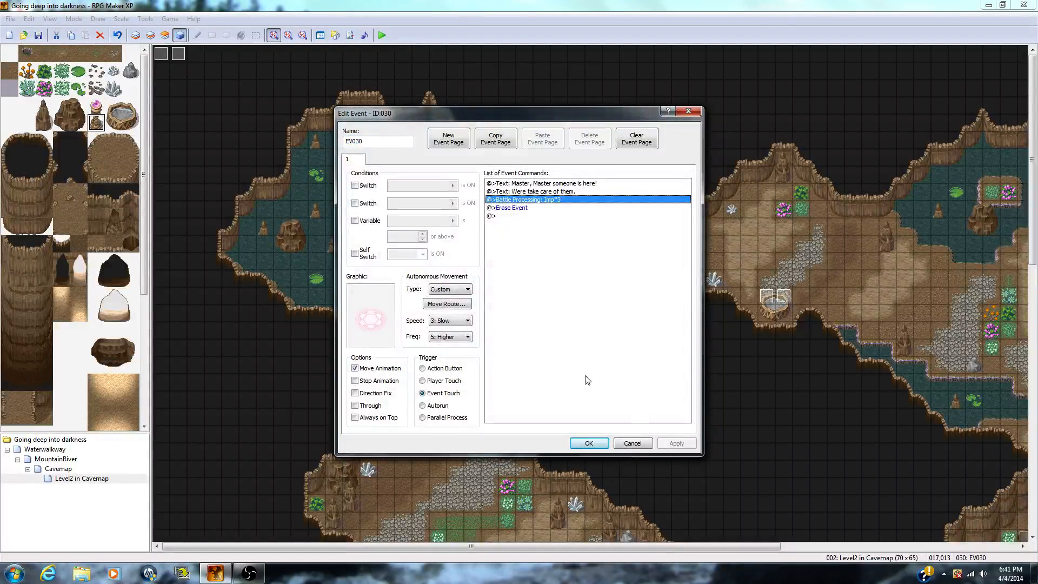
click(644, 444)
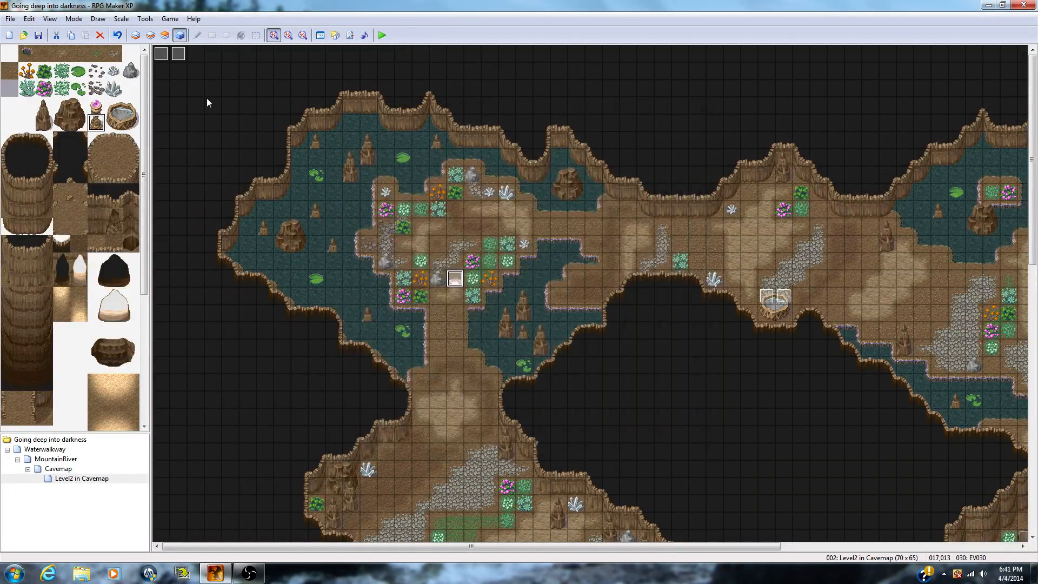
Step: Examine the screen color tone event in the map's northwest corner tile, and look over the cave areas it affects
double_click(161, 57)
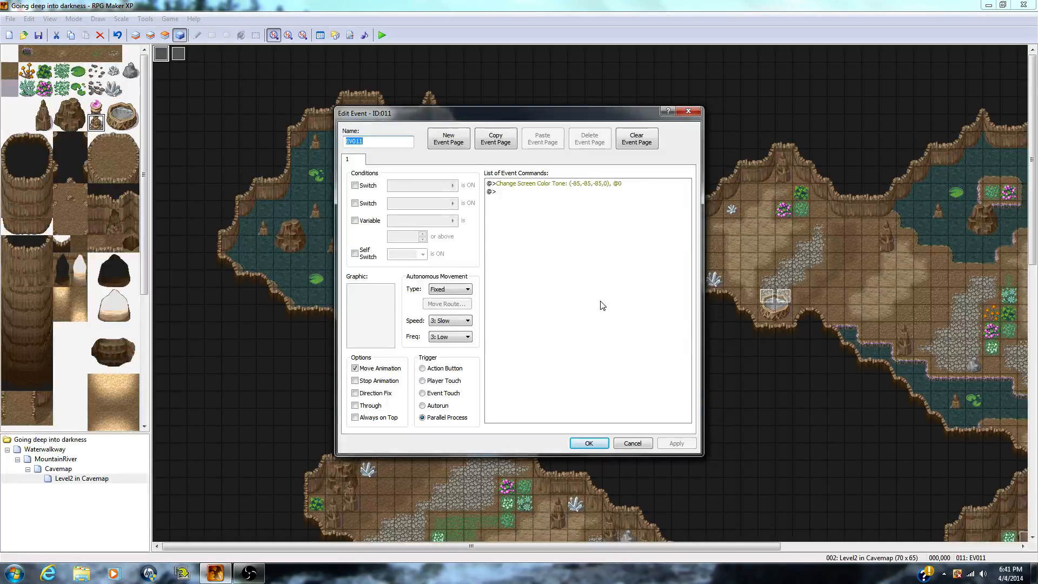
click(627, 444)
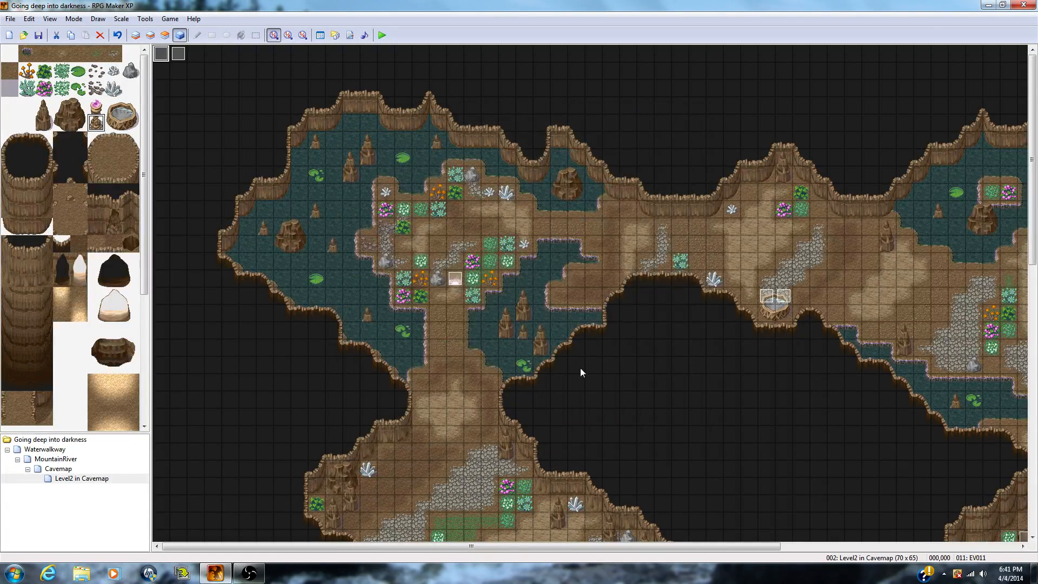
middle_click(589, 363)
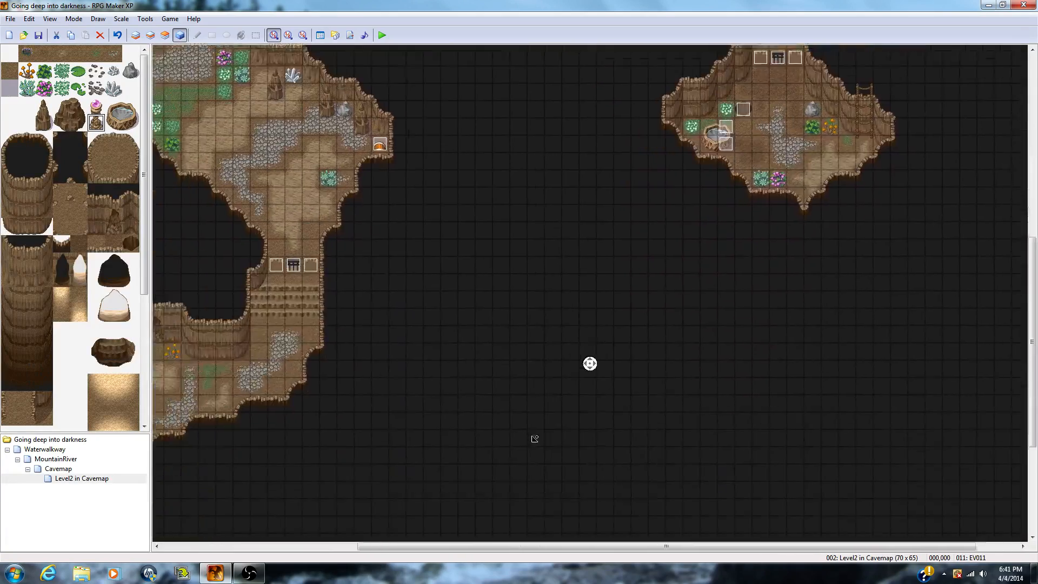
middle_click(529, 387)
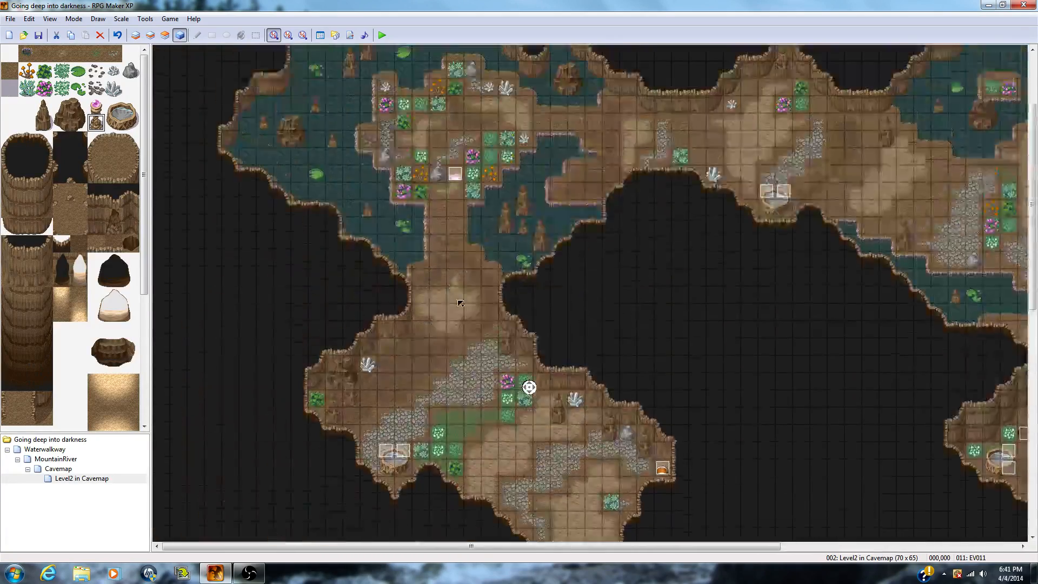
middle_click(337, 258)
Step: Examine the wait, sound effect and screen shake commands of the event beside the map's northwest corner tile
double_click(181, 52)
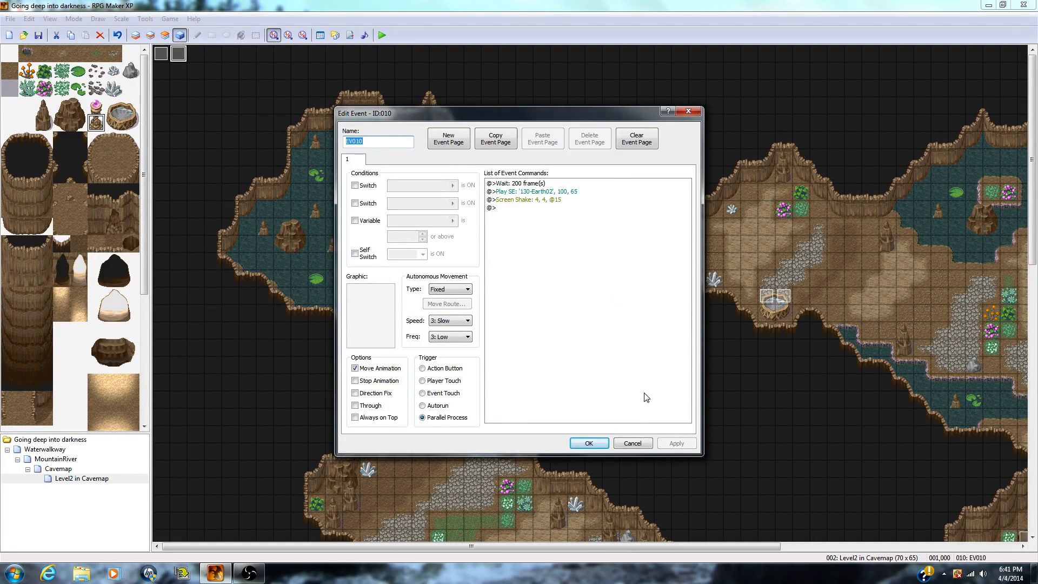
click(508, 192)
click(519, 208)
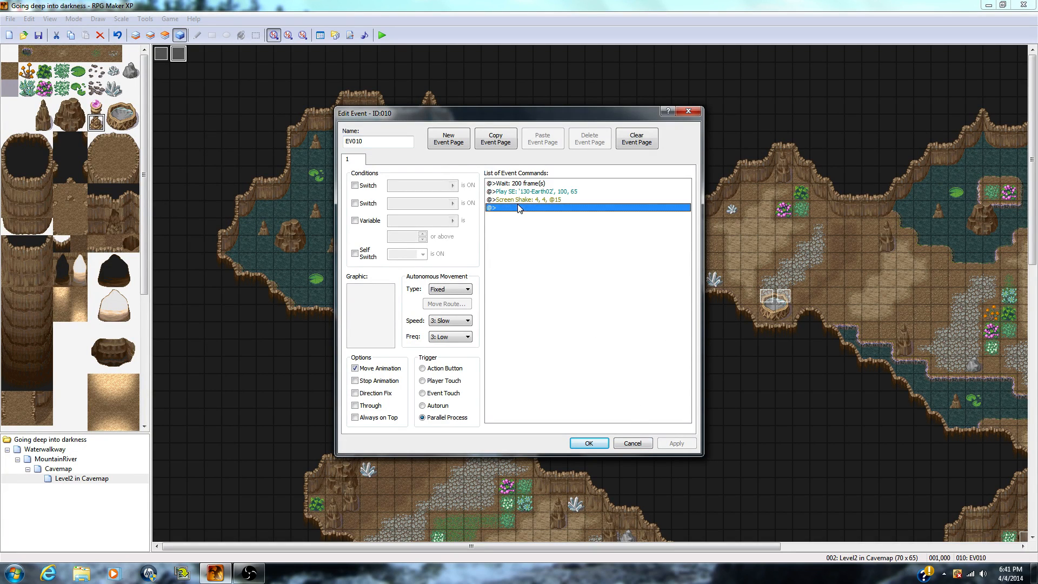
click(515, 184)
click(631, 446)
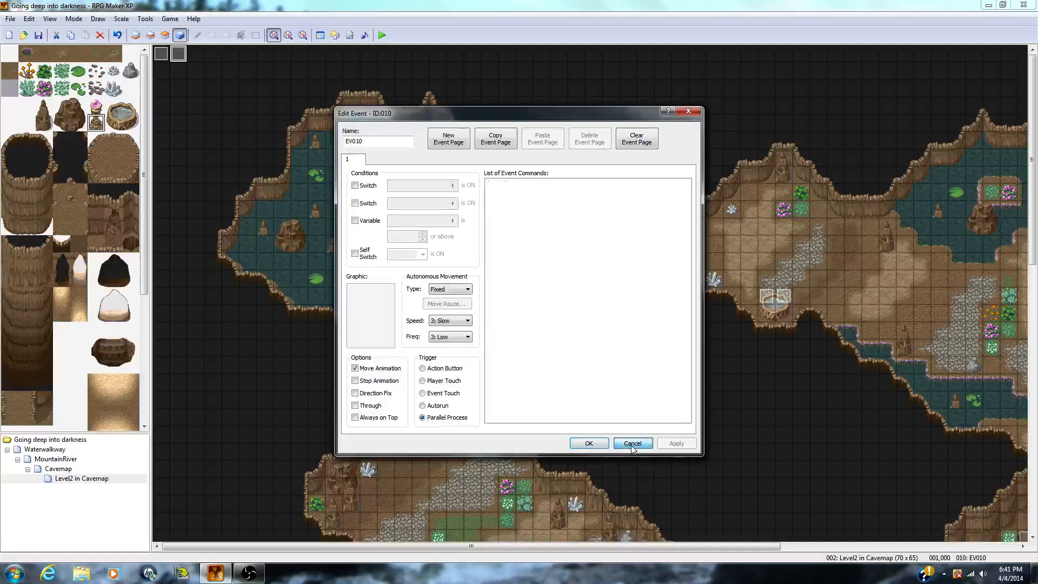
Step: Locate the healing fountain in the northern corridor and select its west and east events in turn
scroll(621, 359, right, 10)
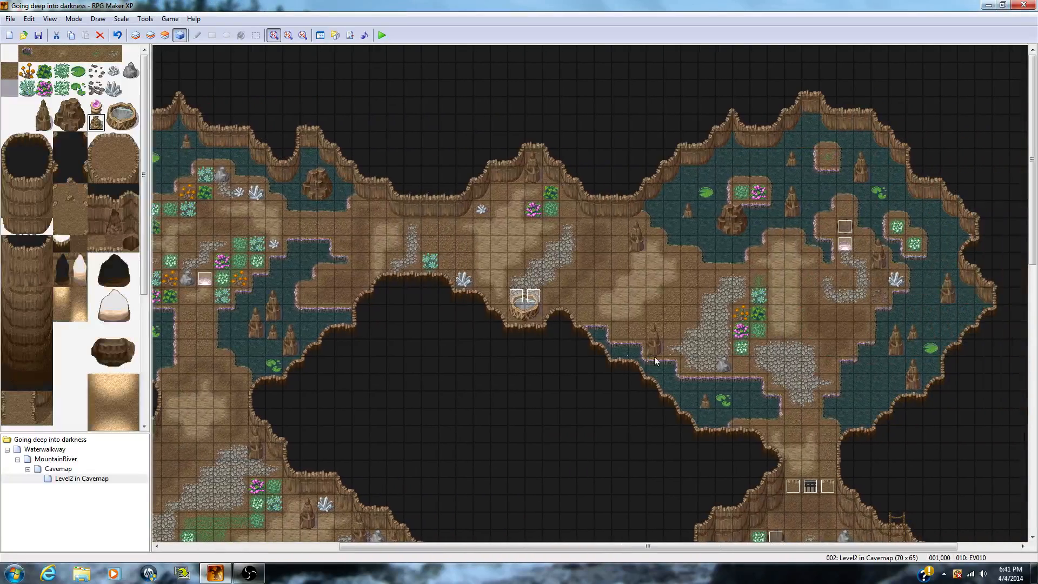
click(520, 298)
middle_drag(652, 361, 672, 375)
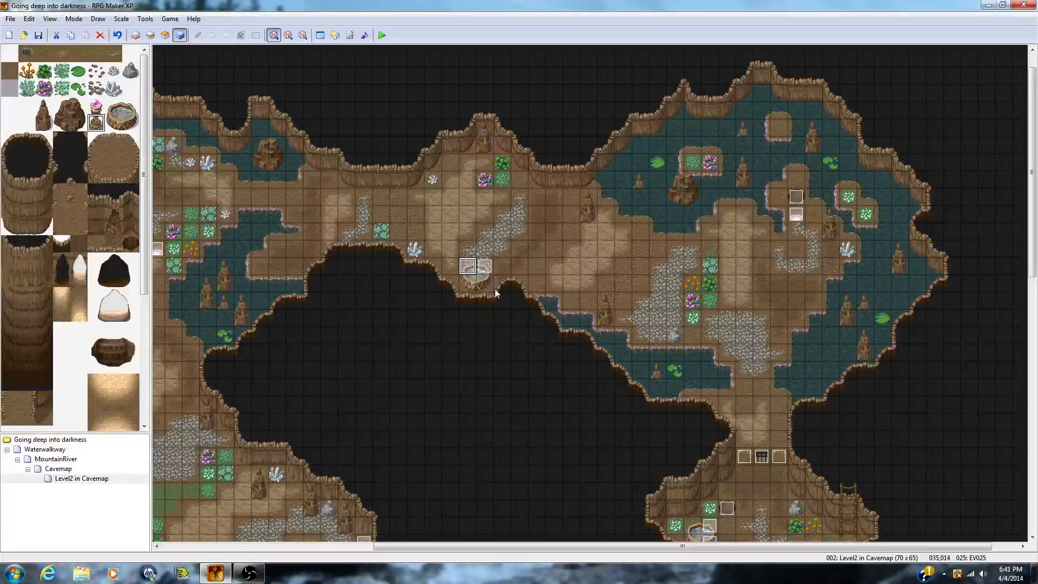
drag(485, 266, 488, 278)
middle_drag(696, 396, 704, 404)
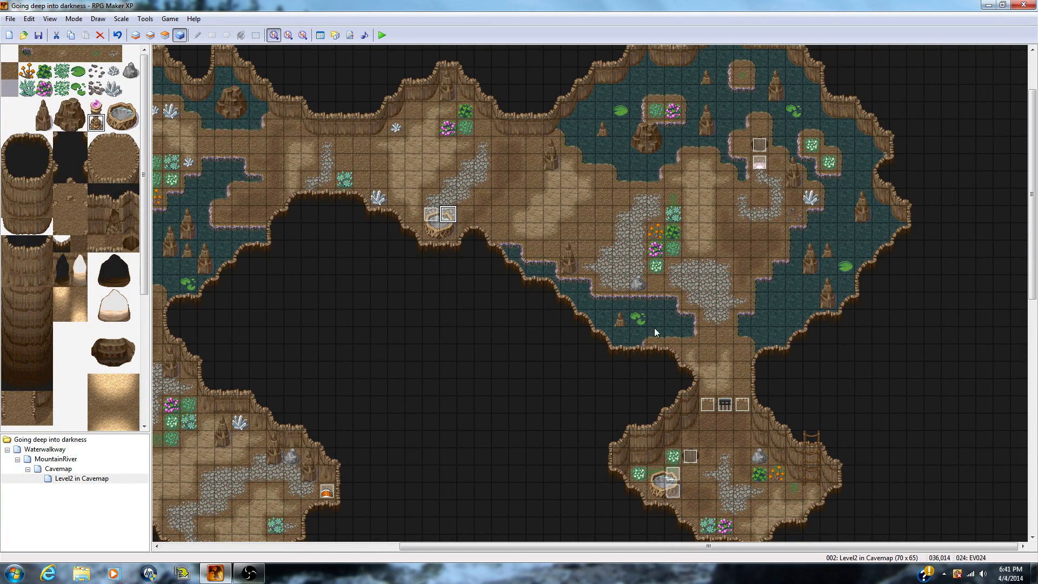
middle_drag(678, 399, 684, 404)
Step: Select the western and eastern barred gates for comparison, and inspect the eastern gate's event settings
click(369, 354)
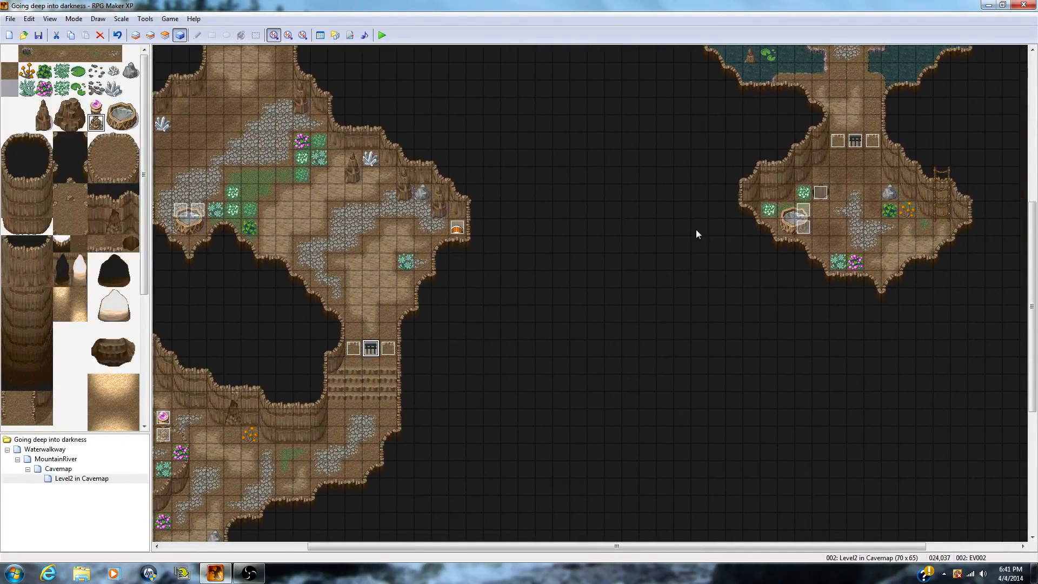
click(857, 140)
click(372, 352)
middle_drag(591, 349, 721, 231)
double_click(757, 198)
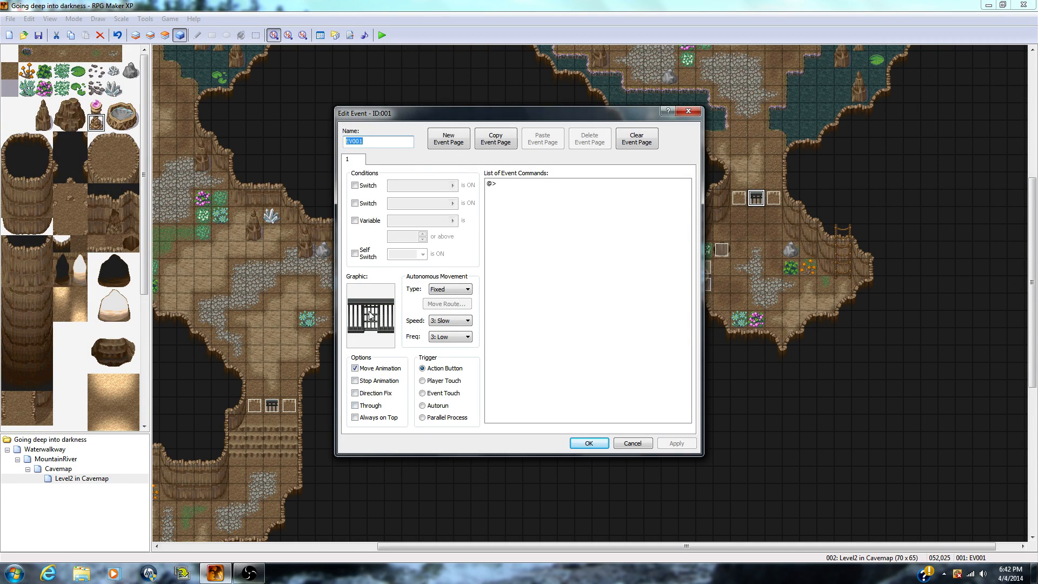
click(637, 444)
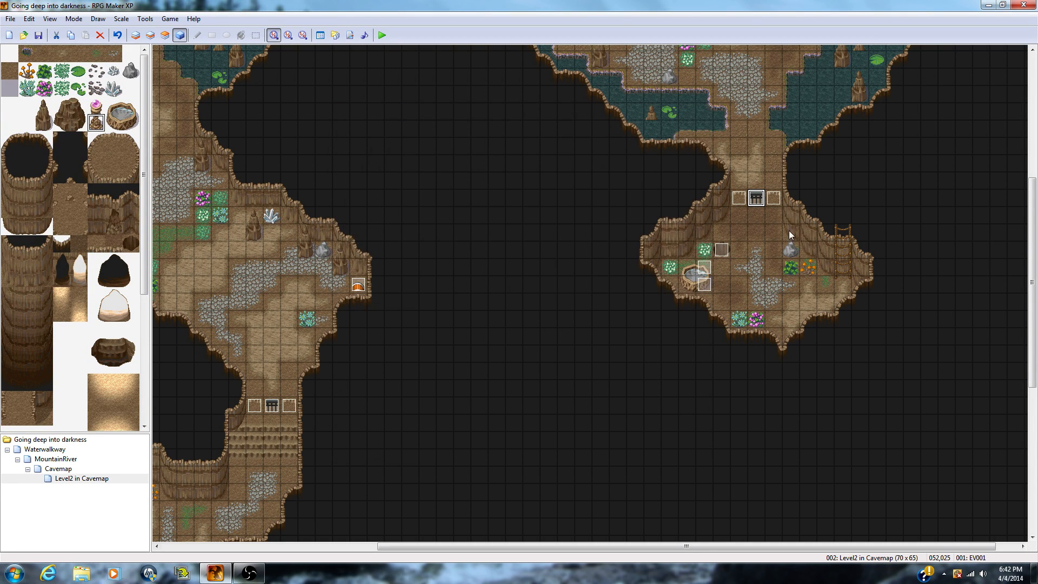
Step: Examine the wall block event west of the eastern gate and compare it with the gate event
scroll(799, 265, up, 5)
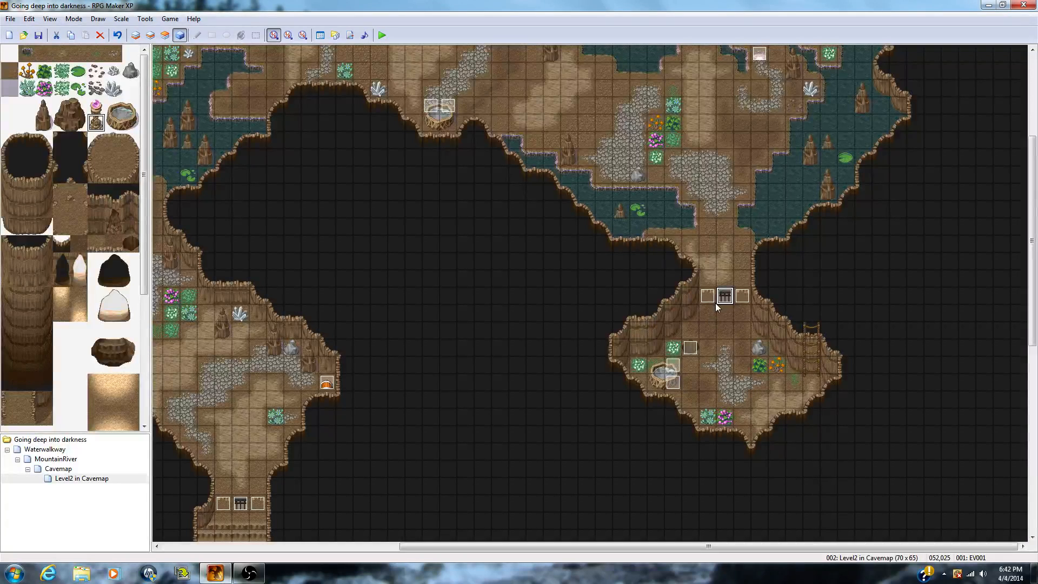
double_click(709, 296)
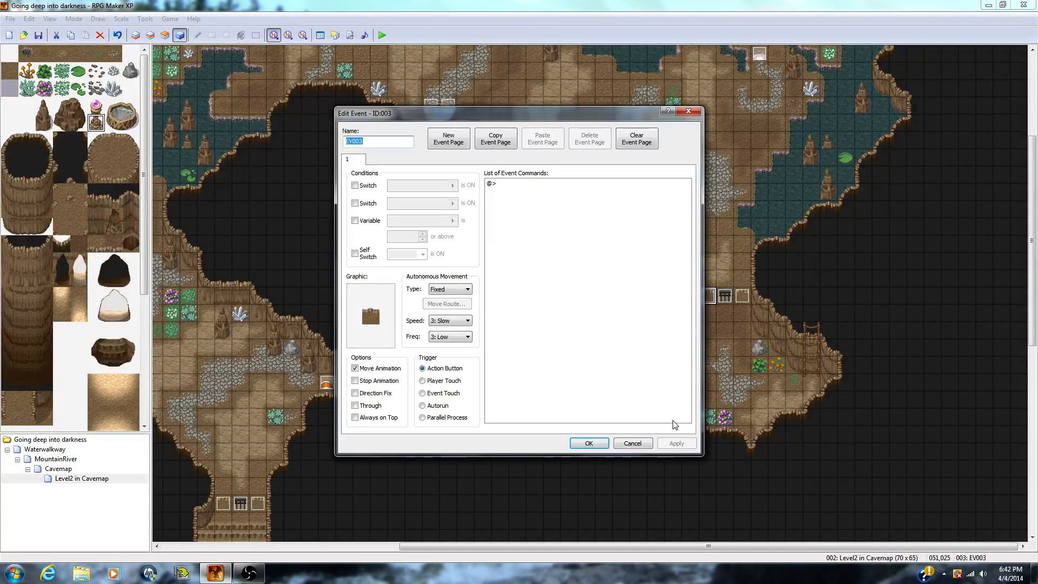
click(648, 448)
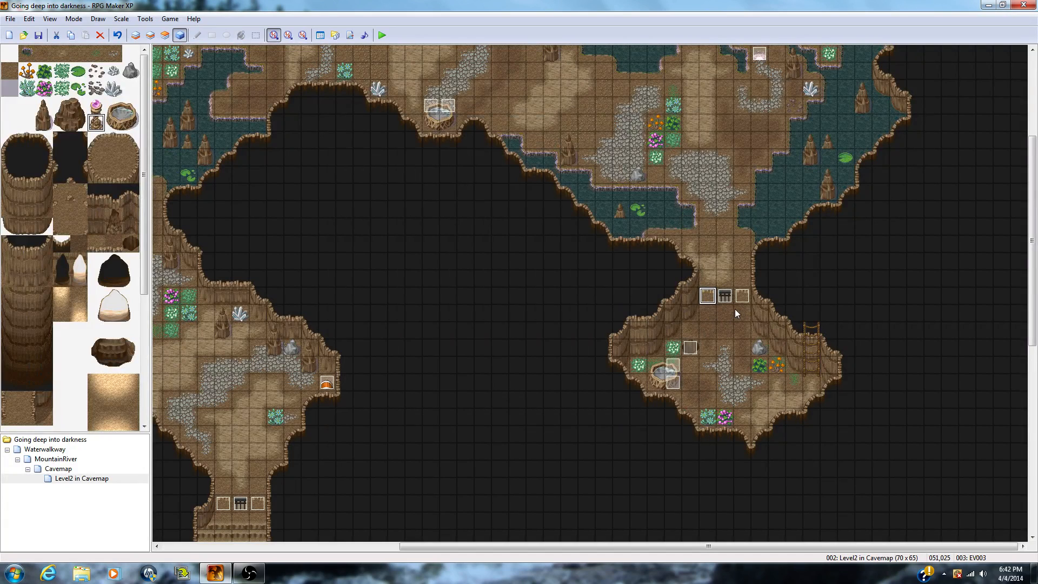
double_click(724, 297)
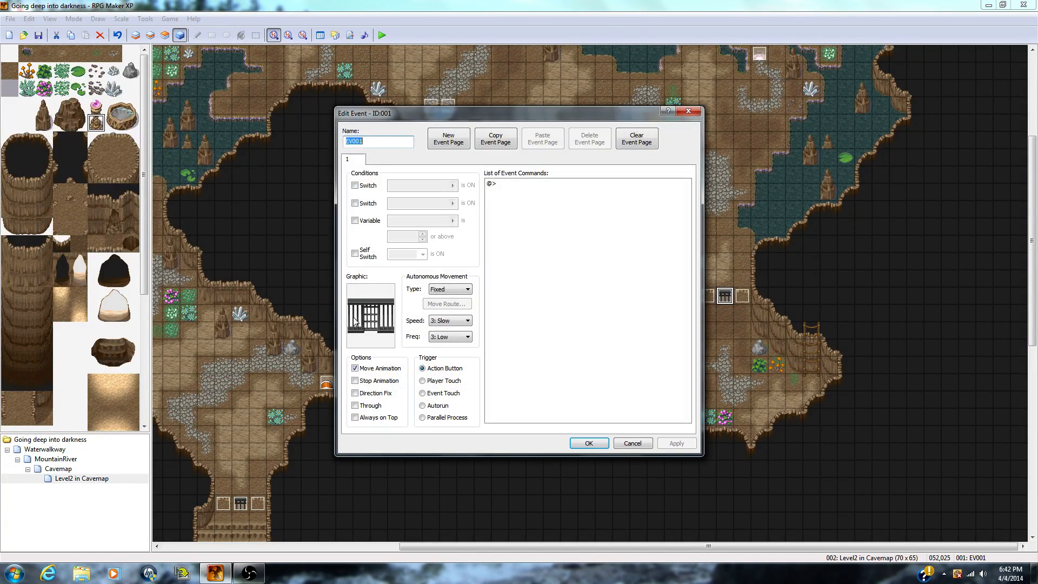
click(636, 444)
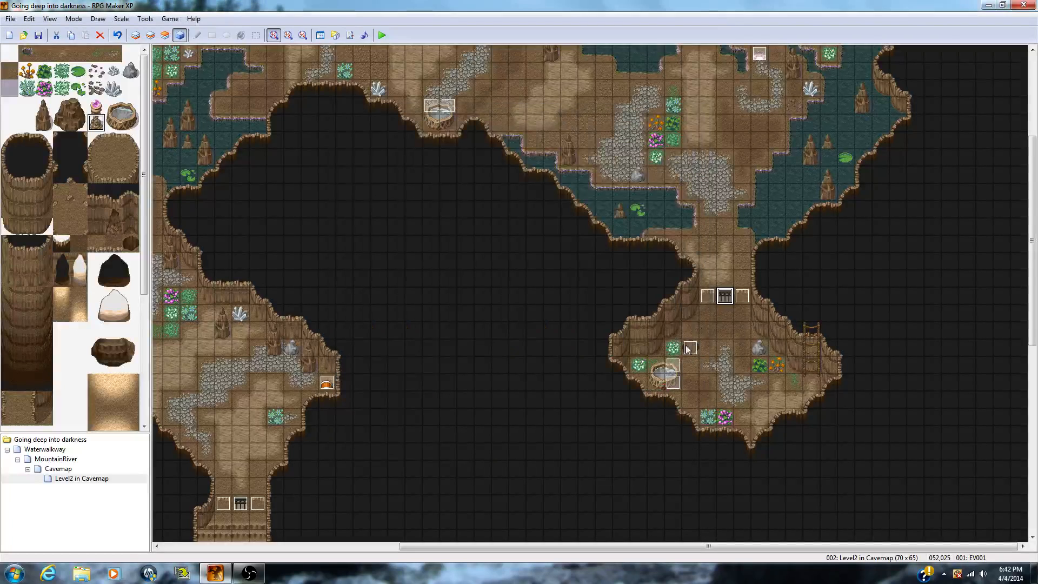
double_click(707, 296)
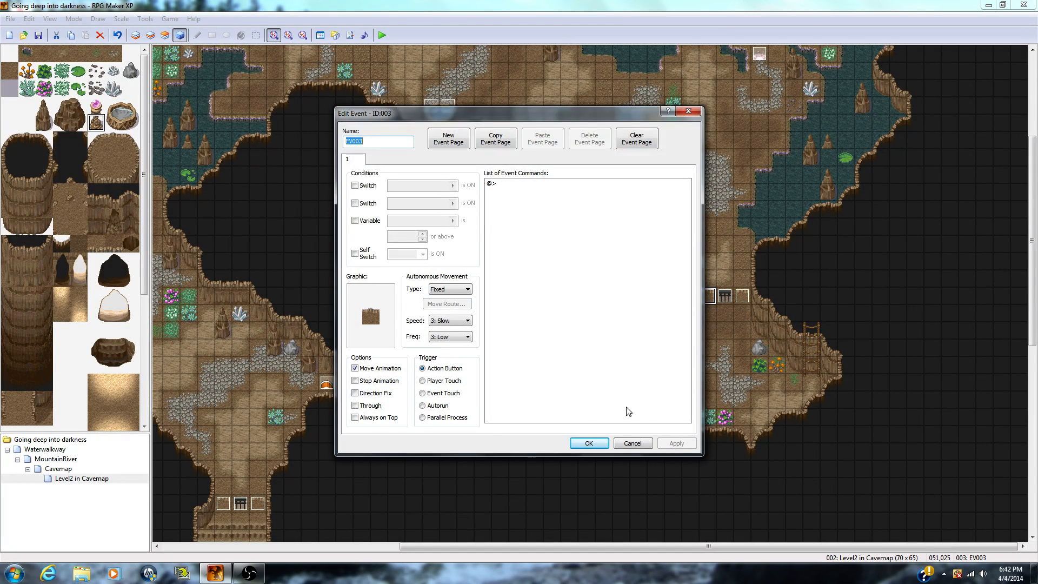
click(632, 443)
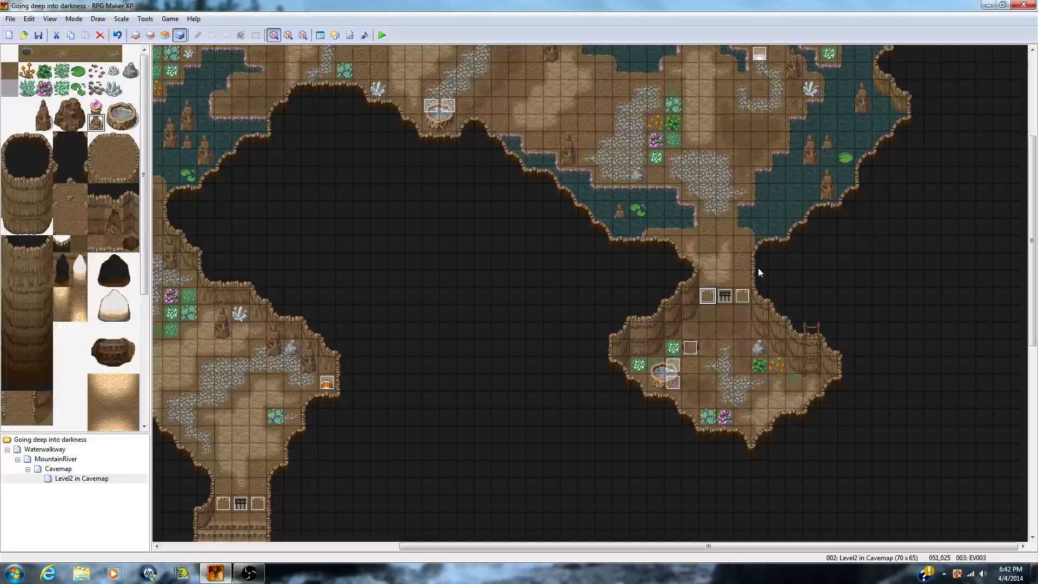
Step: Open the glowing light event in the northeast water room and review its Battle Processing command and the text following it
scroll(746, 323, up, 5)
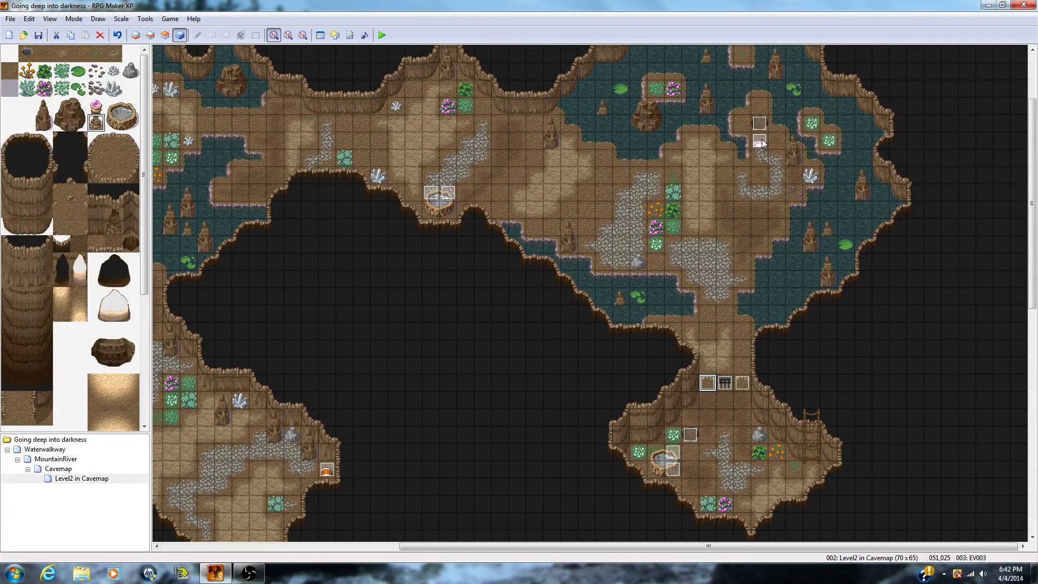
click(761, 141)
double_click(760, 141)
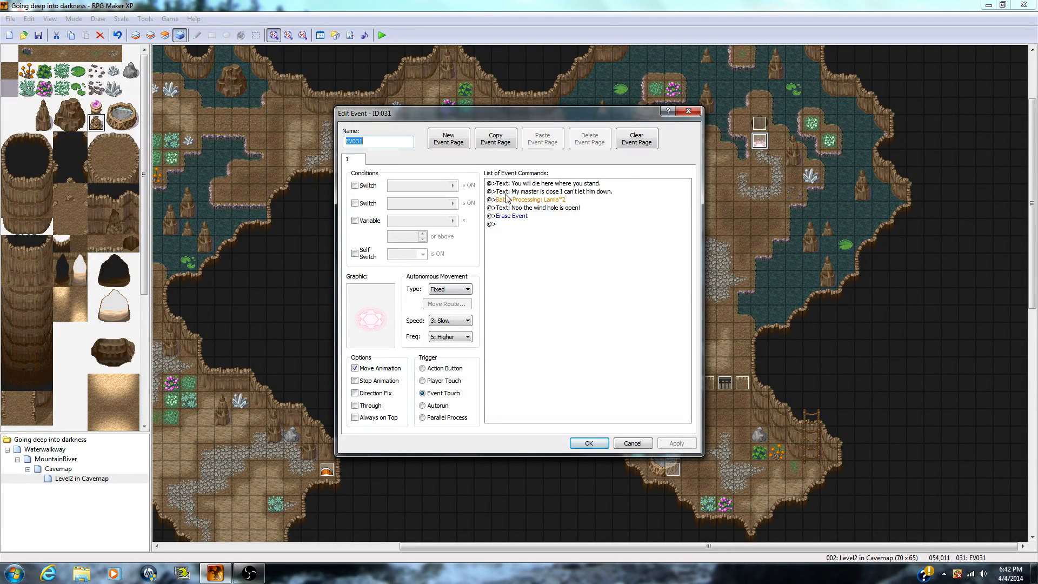
click(564, 201)
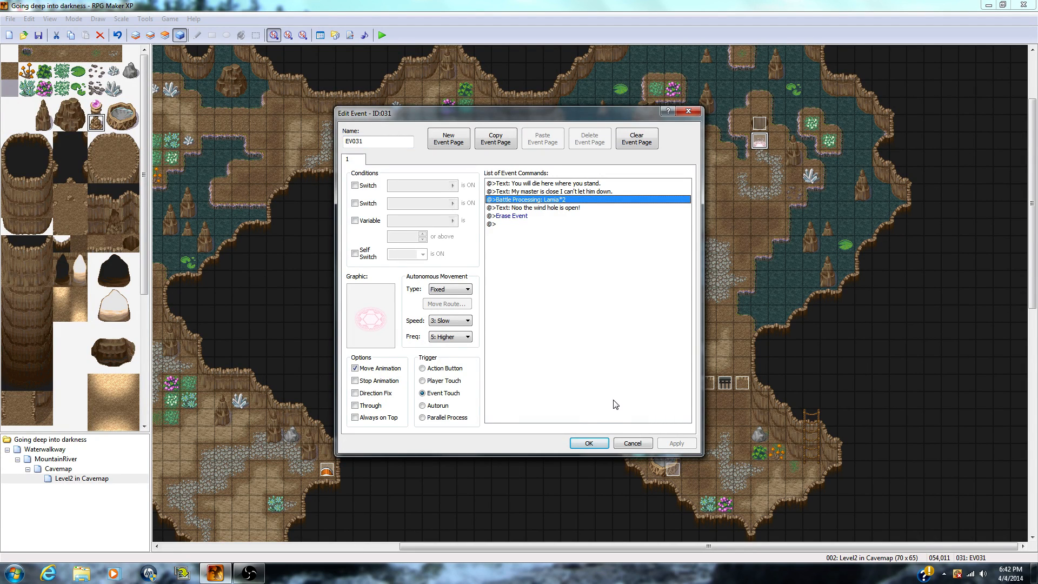
click(542, 208)
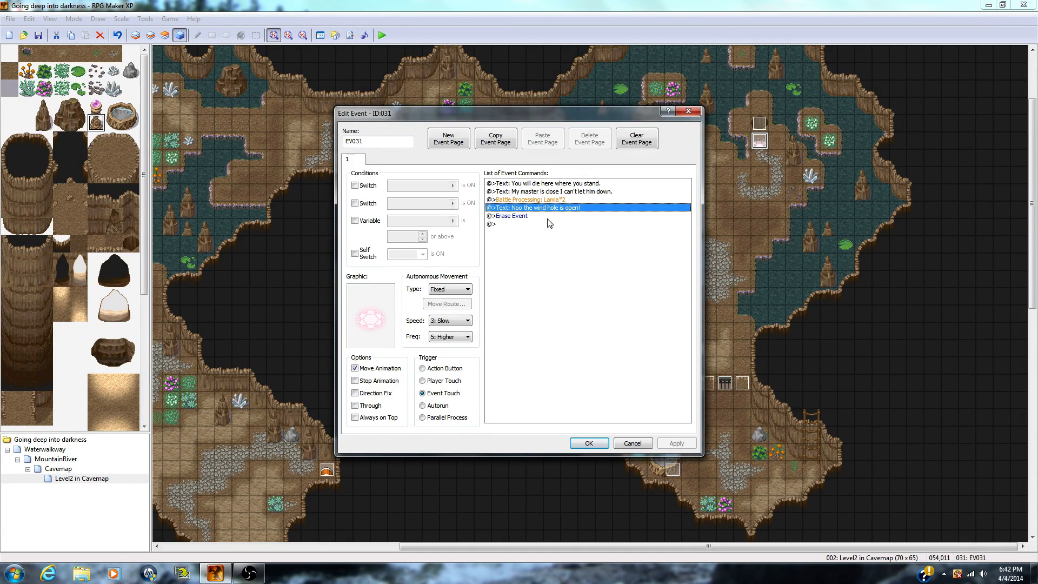
click(631, 444)
scroll(759, 152, up, 2)
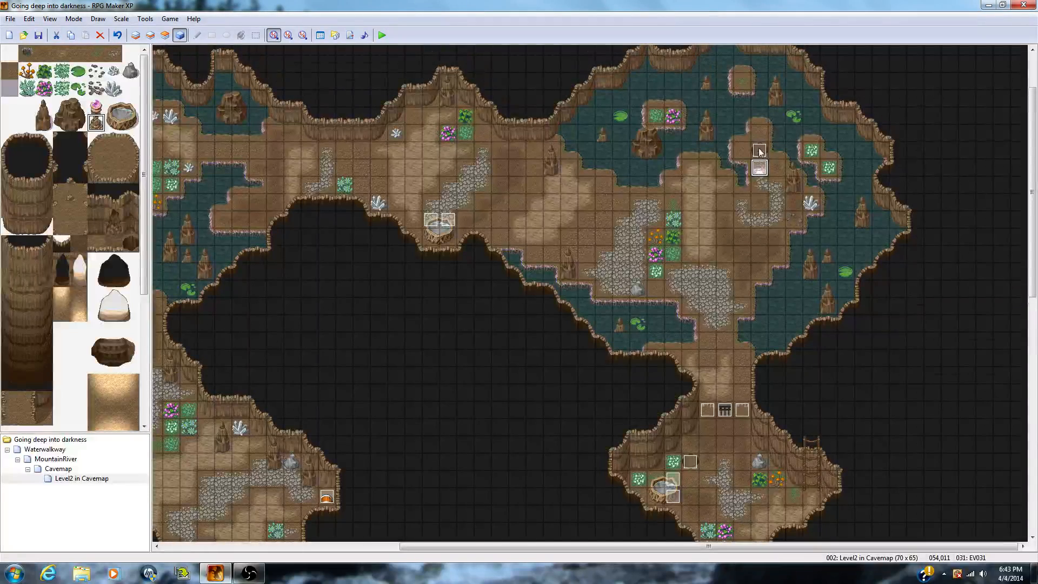
Step: Open the event directly north of the glowing light in the northeast water room and review its choice and Transfer Player commands
click(759, 150)
double_click(759, 152)
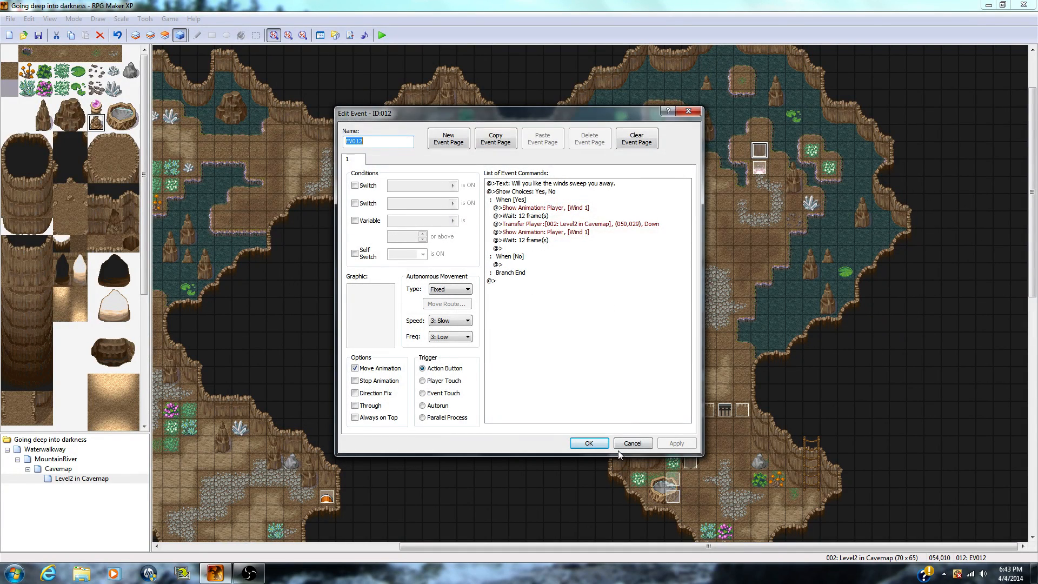
click(630, 444)
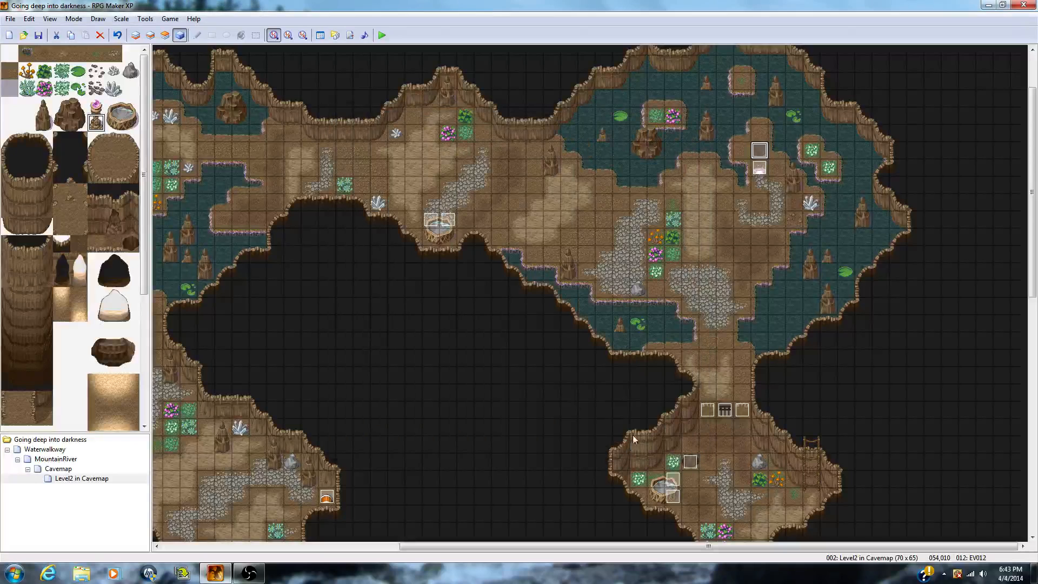
Step: Compare the hole events in the northeast water room and the southeast room, and examine the southeast room's fountain, empty ground and ladder
scroll(708, 317, down, 2)
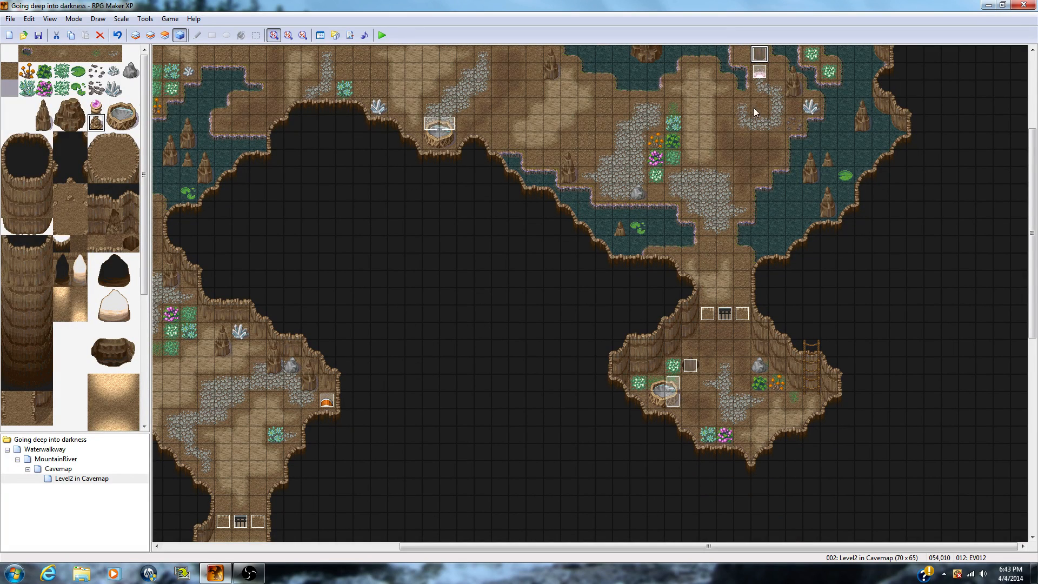
click(696, 367)
click(760, 56)
click(696, 362)
click(674, 385)
click(811, 399)
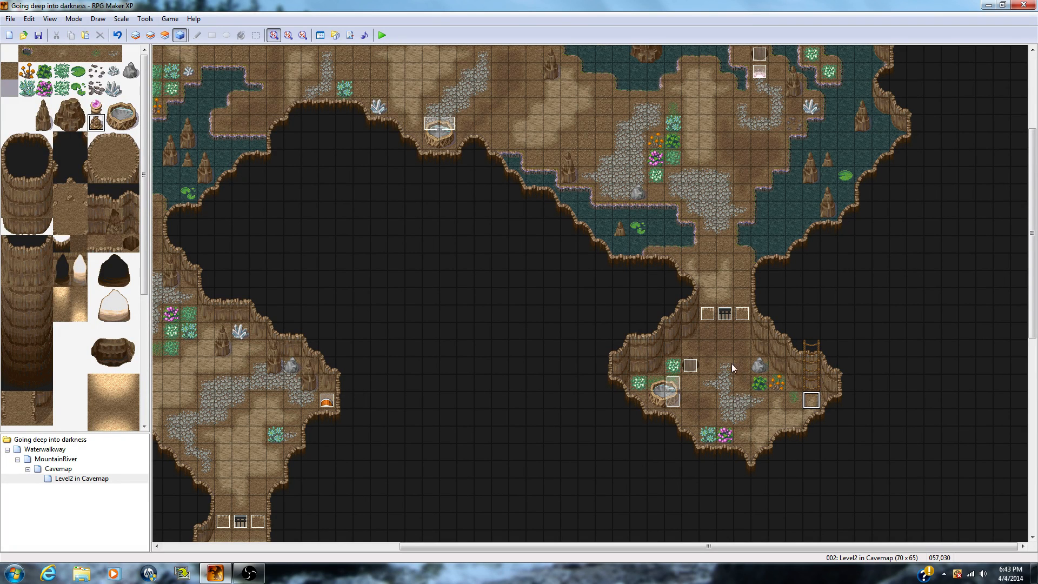
click(772, 399)
click(811, 331)
Step: Examine the rock formations and lily pads in the northwest water room
mouse_move(729, 239)
middle_down()
mouse_move(712, 216)
mouse_move(680, 225)
mouse_move(620, 206)
mouse_move(621, 167)
middle_up()
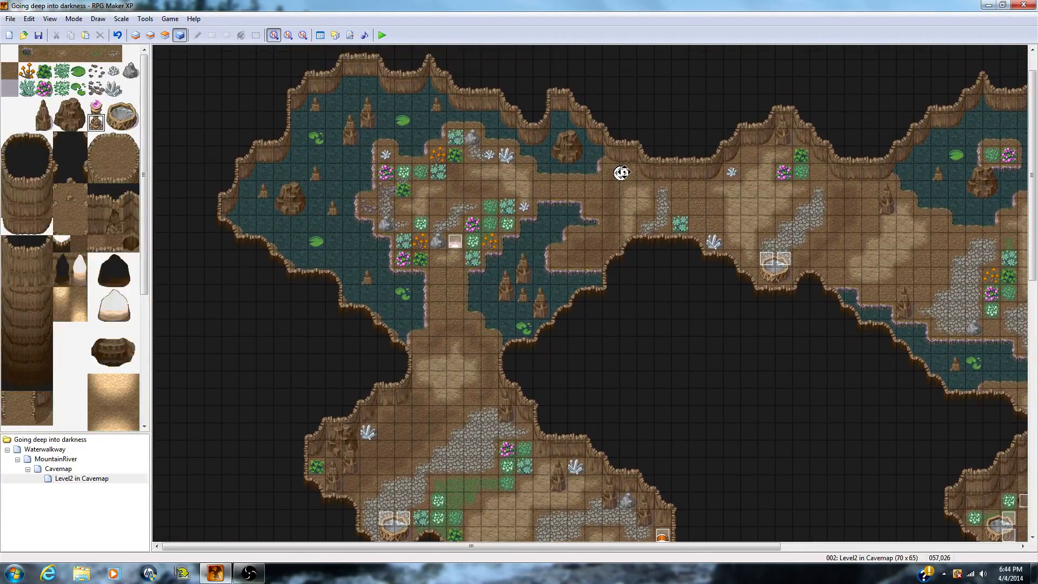
click(436, 104)
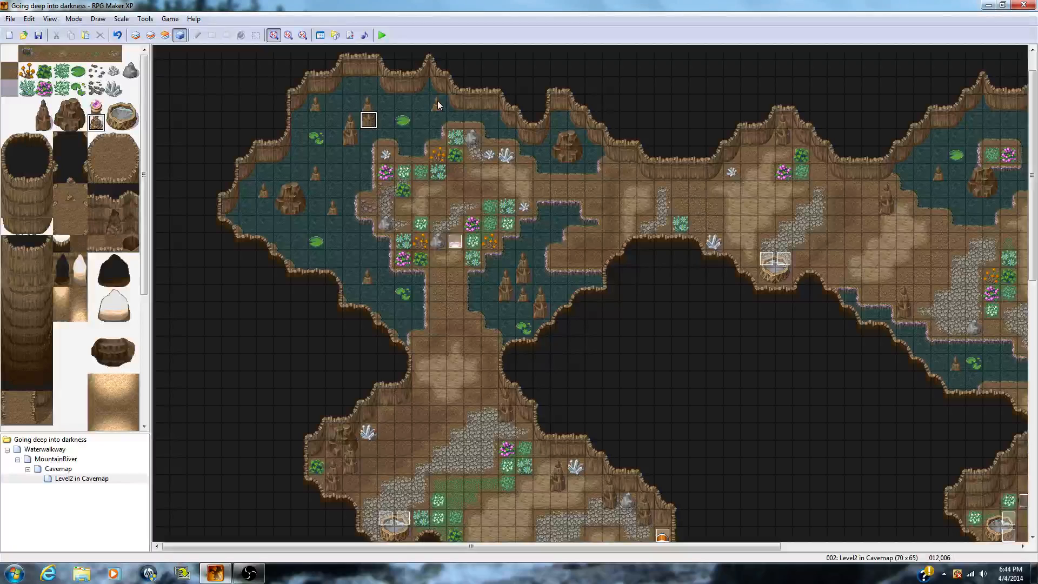
click(315, 104)
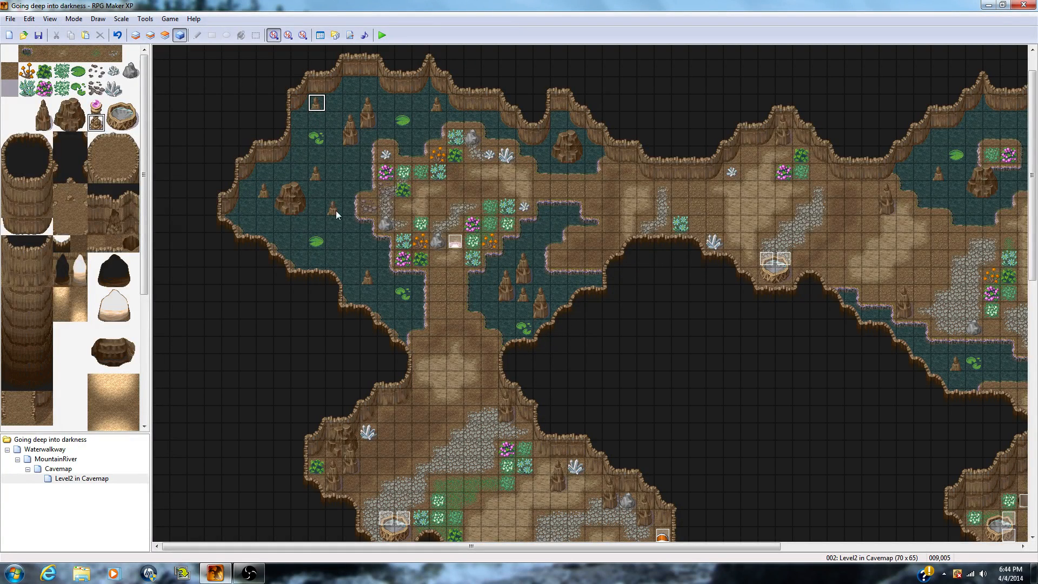
click(522, 325)
scroll(638, 281, down, 6)
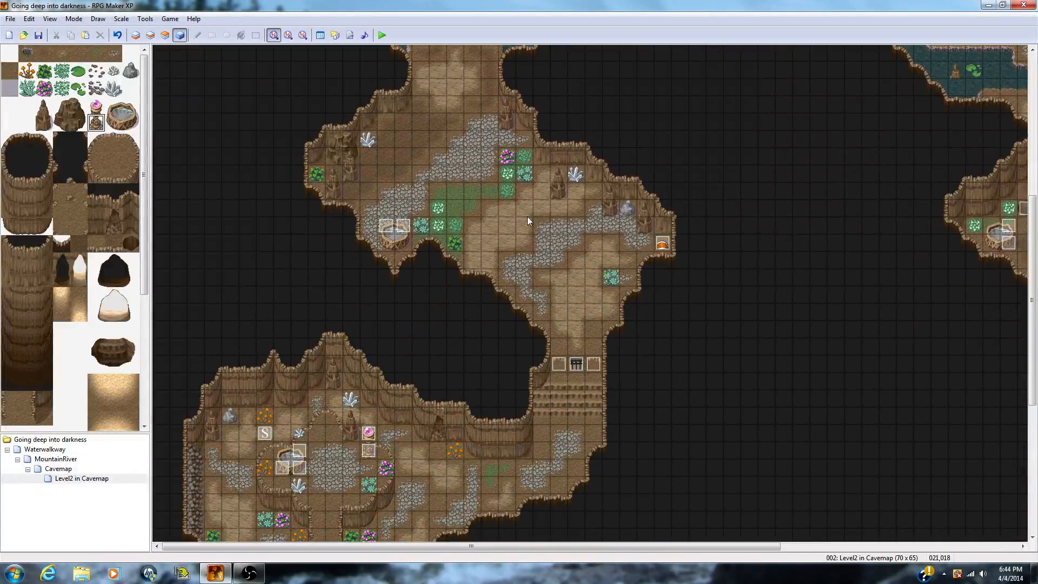
Step: Show layer 1 around the southwest fountain room and select the ground autotiles in turn
click(135, 36)
scroll(454, 299, down, 3)
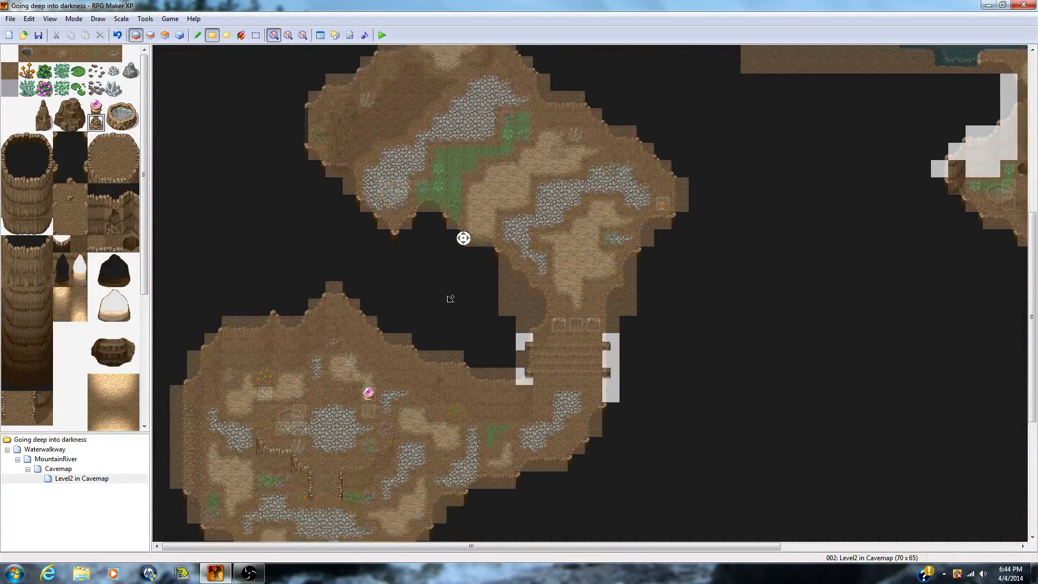
click(334, 373)
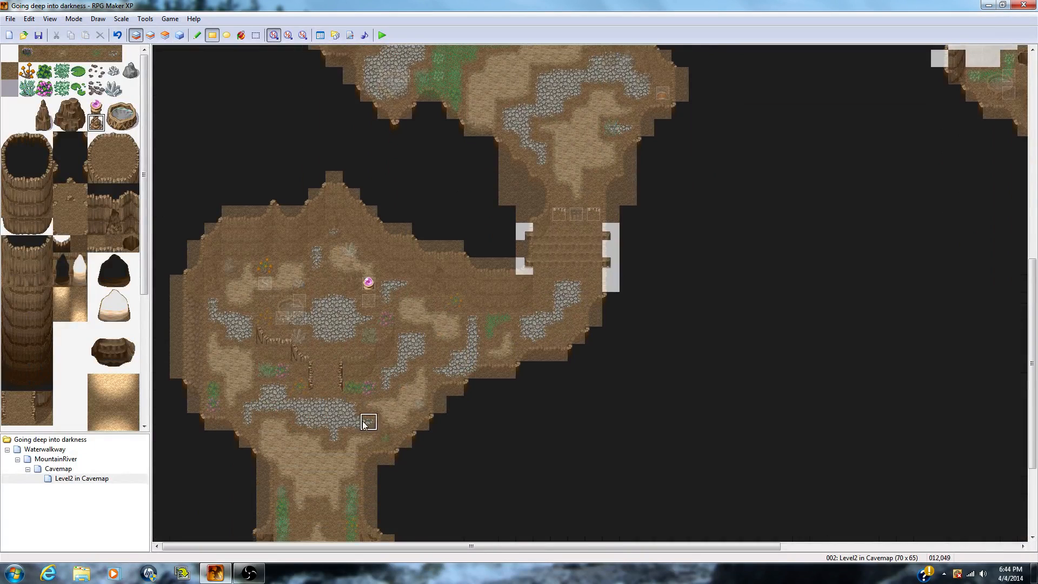
click(42, 51)
click(60, 55)
click(76, 52)
click(95, 56)
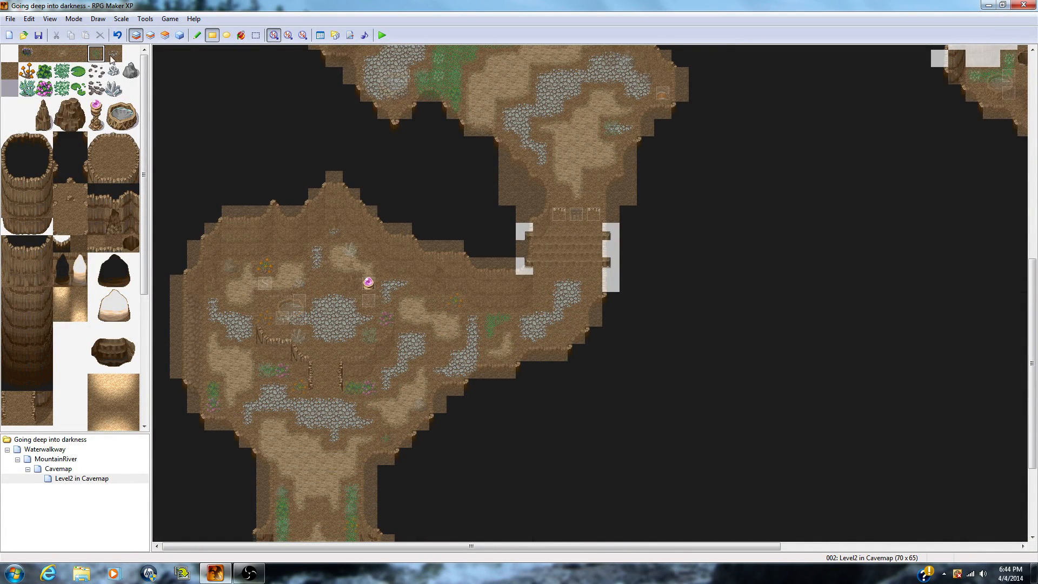
click(111, 59)
scroll(373, 422, down, 1)
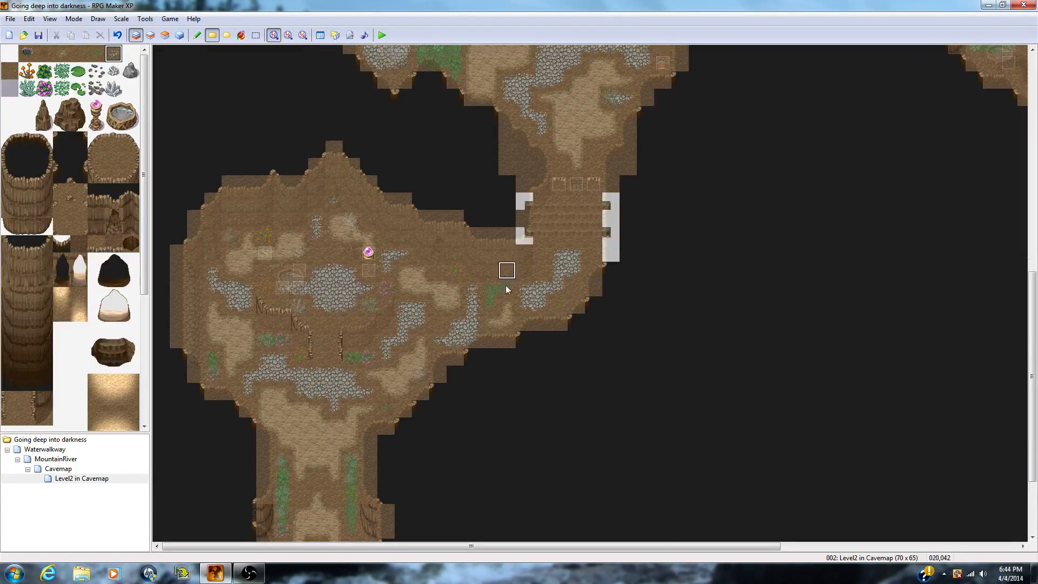
Step: Inspect the layer 1 ground and water tiles from the northwest rooms across to the eastern rooms
scroll(508, 290, up, 5)
middle_click(564, 236)
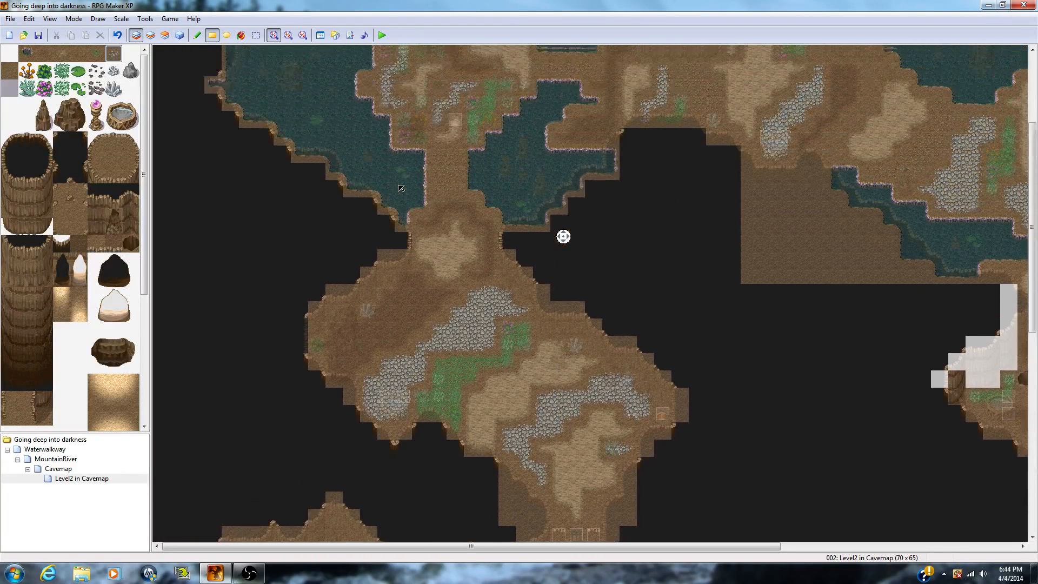
middle_click(403, 190)
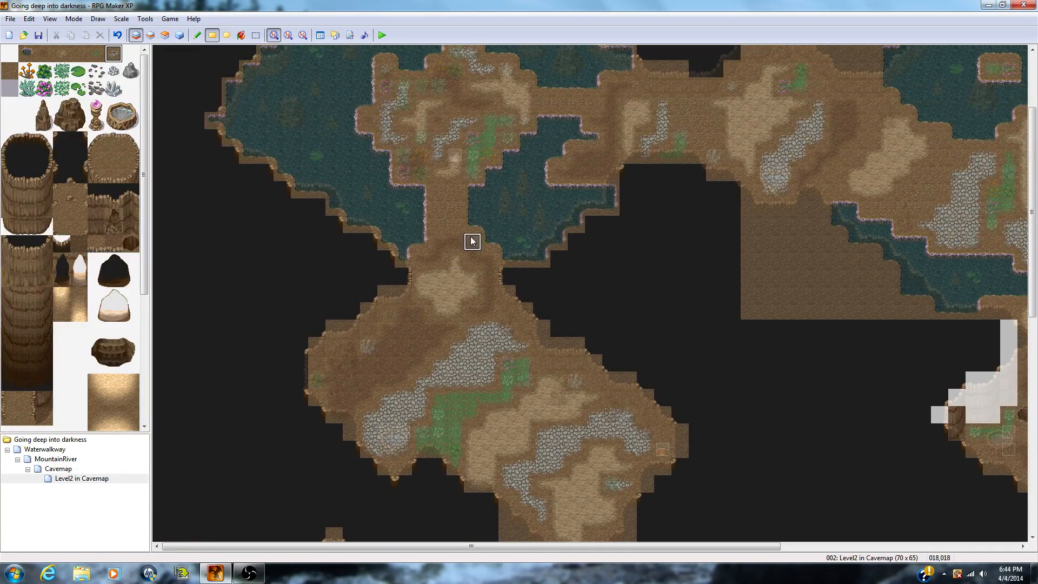
middle_click(594, 428)
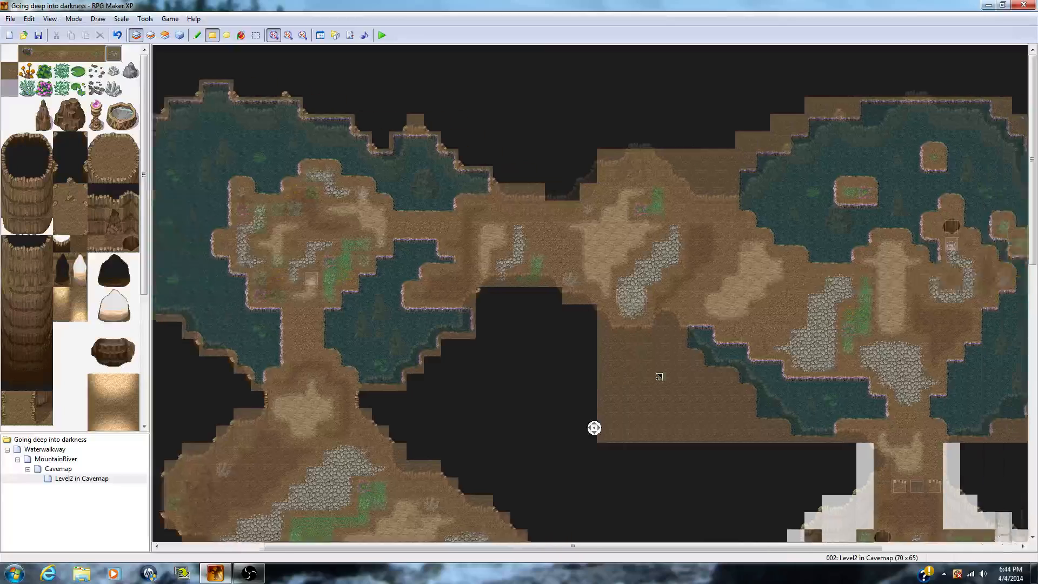
middle_click(644, 378)
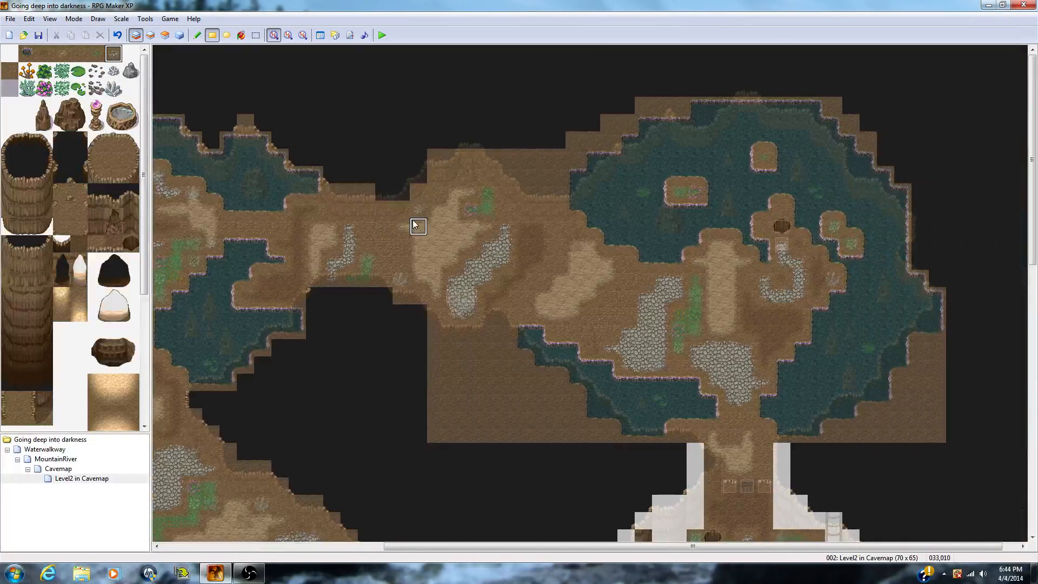
middle_click(427, 90)
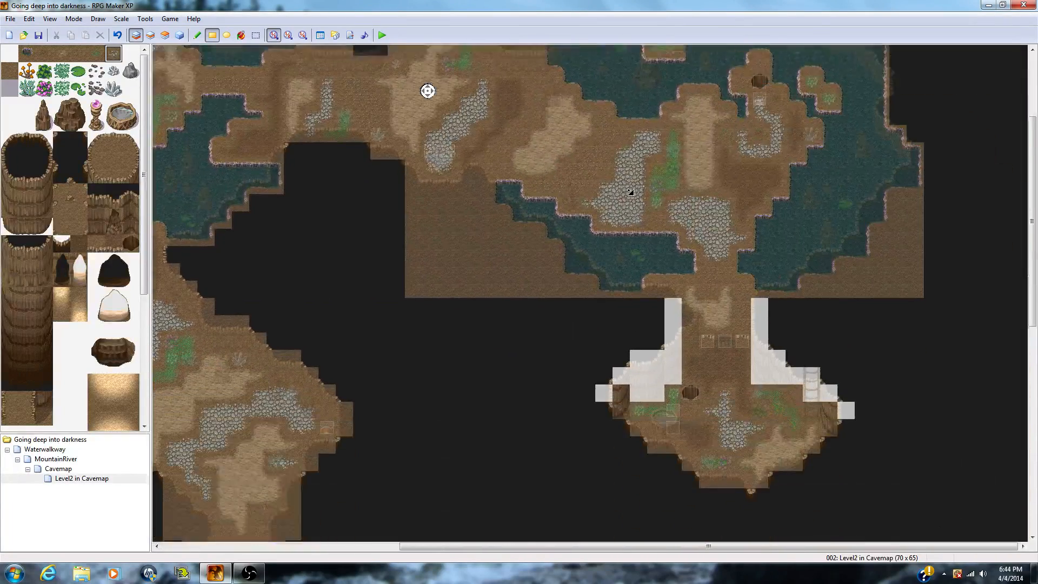
middle_click(672, 272)
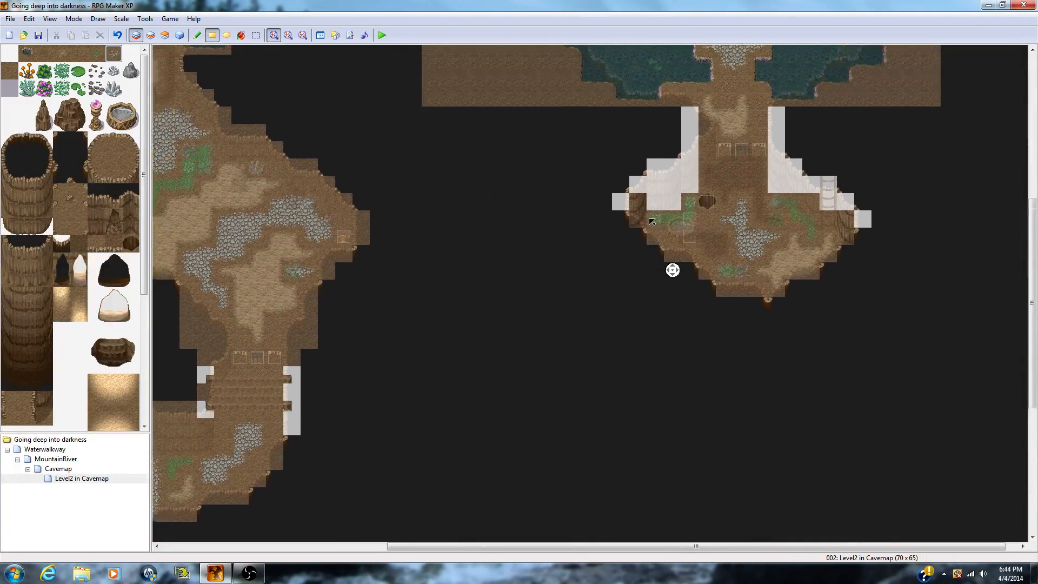
middle_click(463, 295)
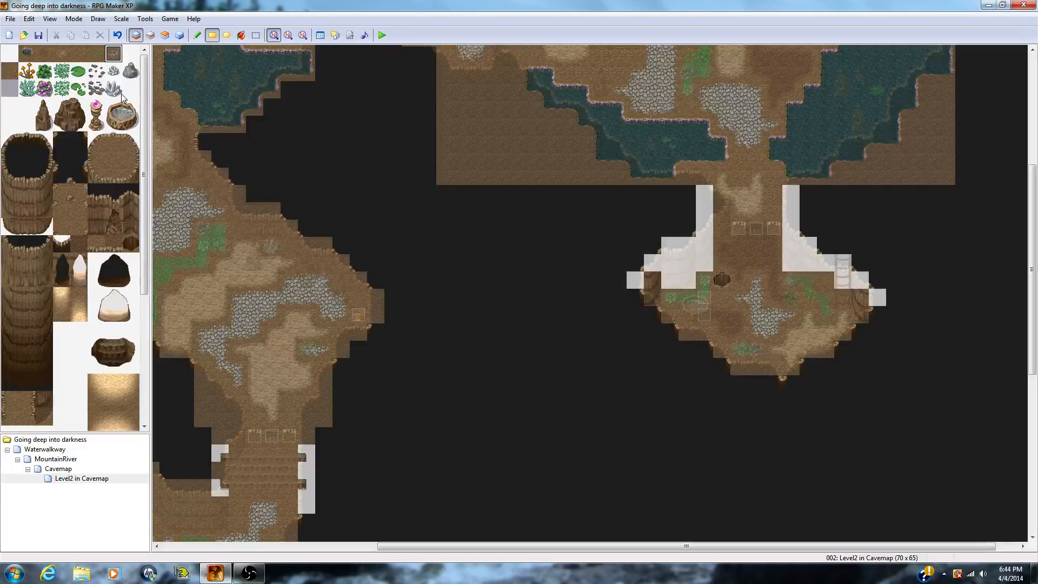
Step: Compare the layer 2 walls and plants with the layer 3 objects in the southwest fountain room
click(150, 35)
middle_click(470, 309)
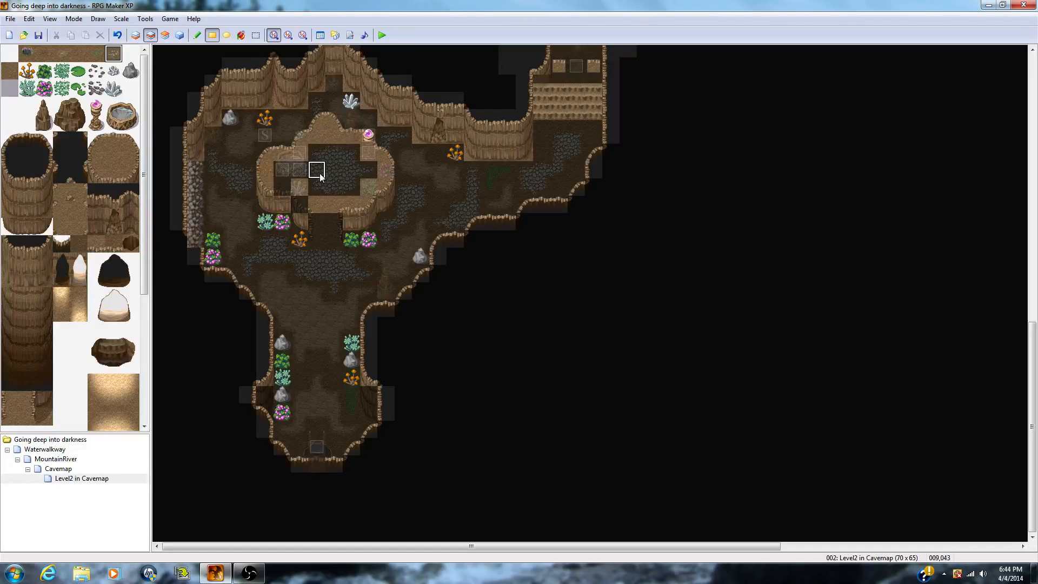
scroll(743, 380, up, 4)
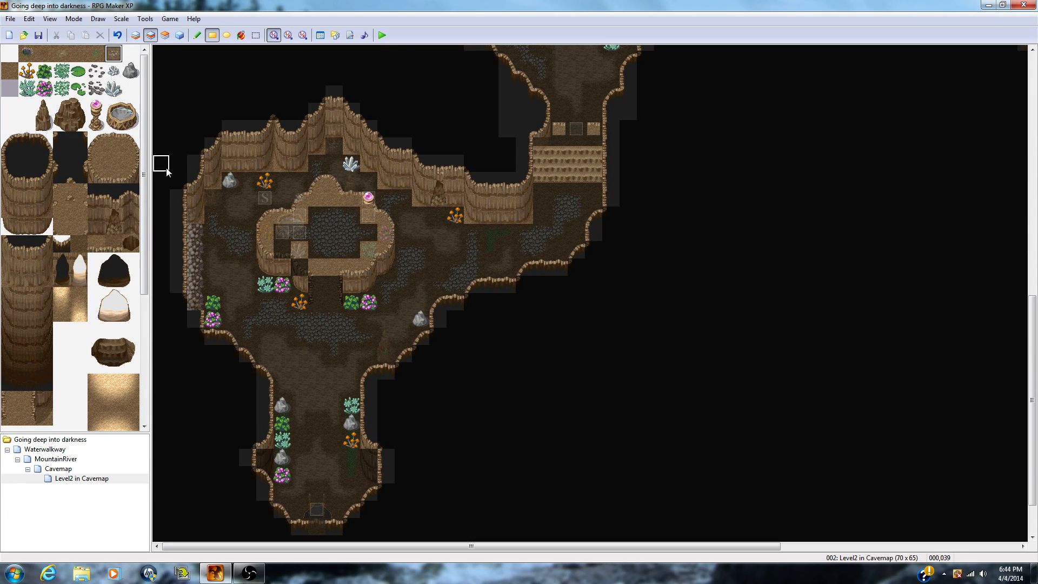
click(165, 36)
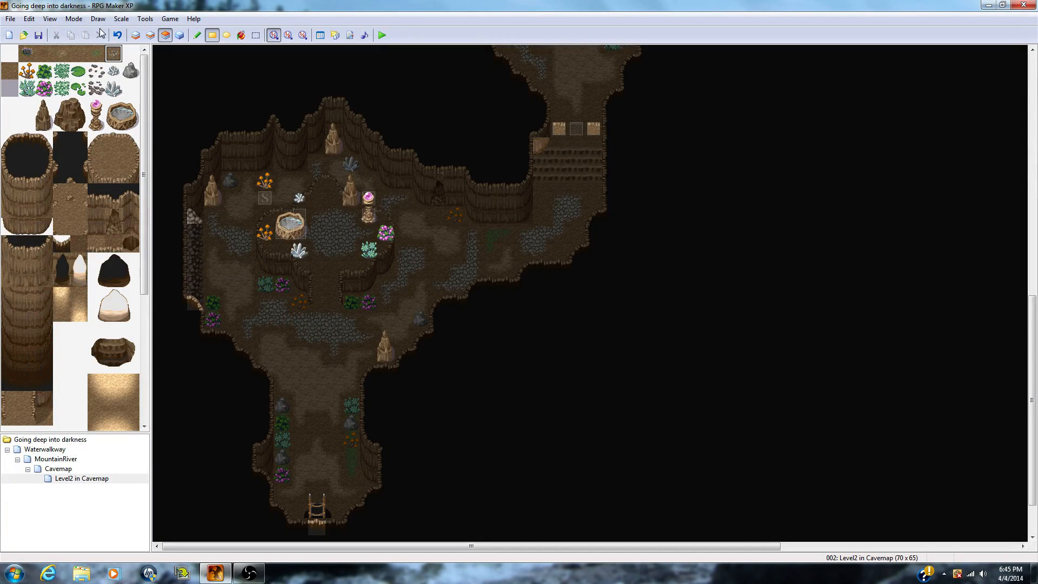
click(153, 35)
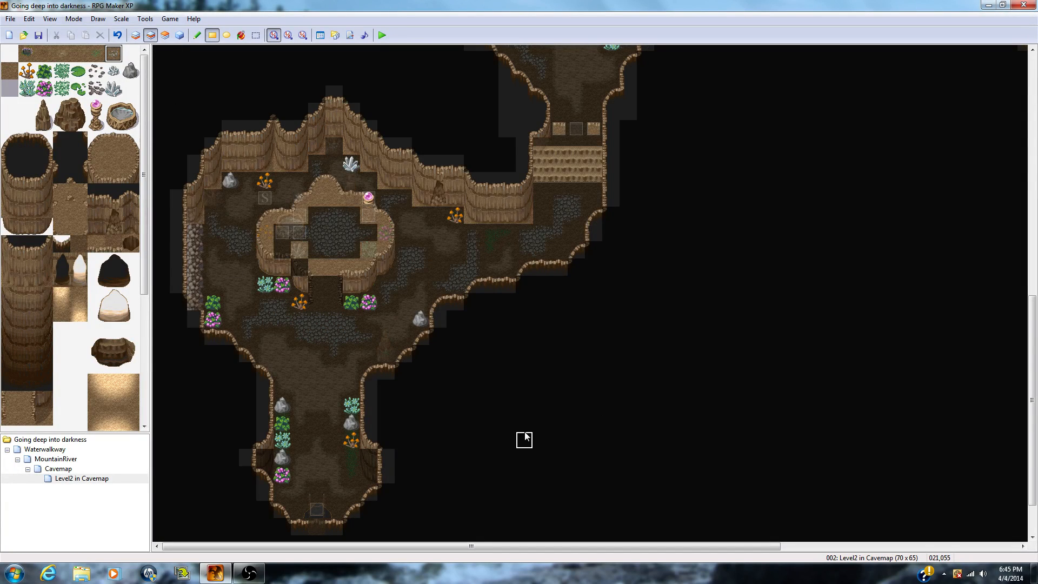
Step: Try to place a three-tile-wide strip of the step tileset's bottom row on layer 2 just south of the eastern barred gate
middle_drag(528, 431, 552, 387)
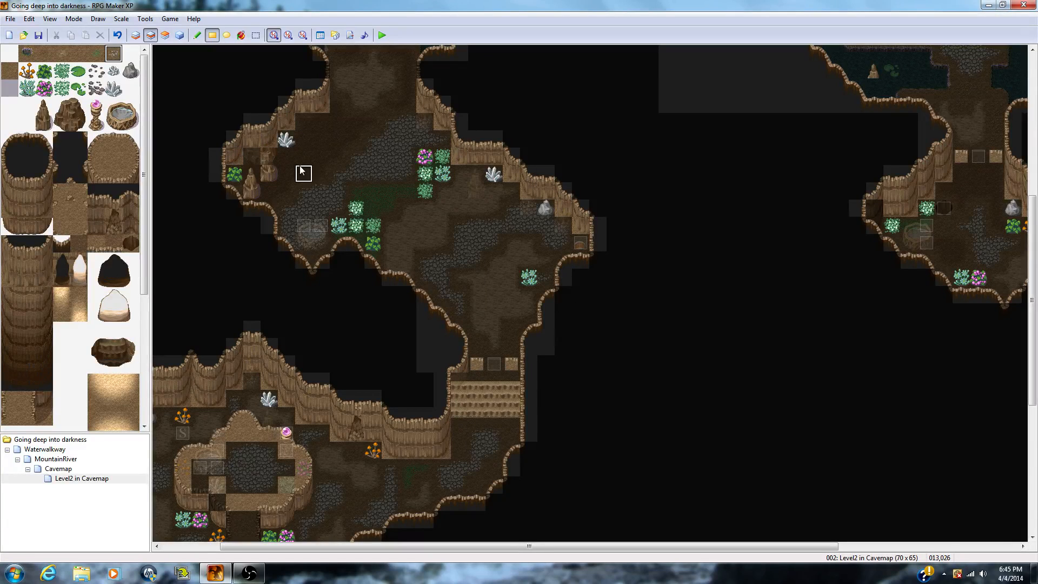
middle_drag(353, 182, 373, 325)
middle_drag(667, 405, 784, 392)
middle_click(751, 371)
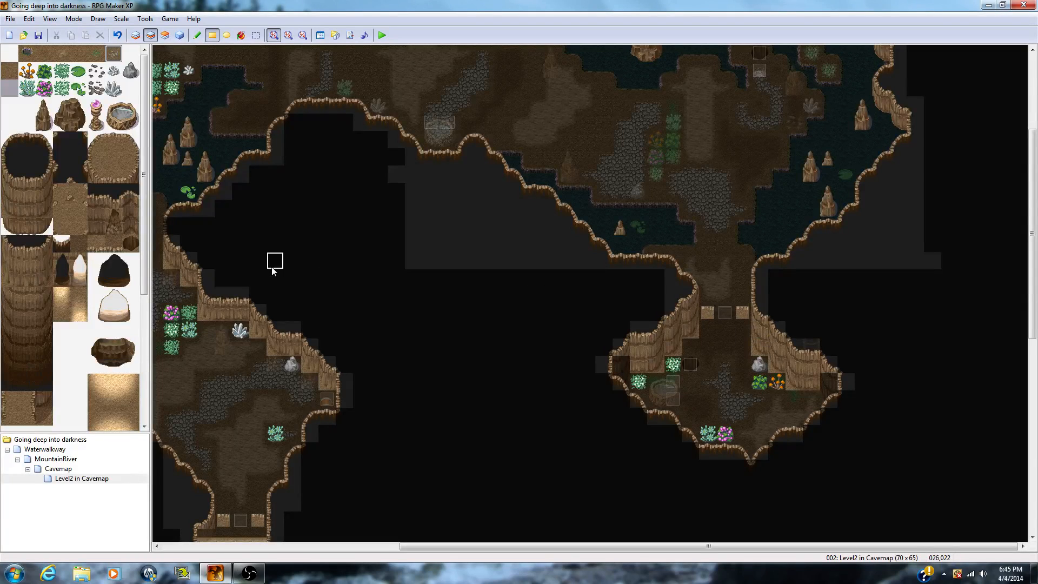
scroll(147, 284, down, 2)
scroll(147, 282, down, 4)
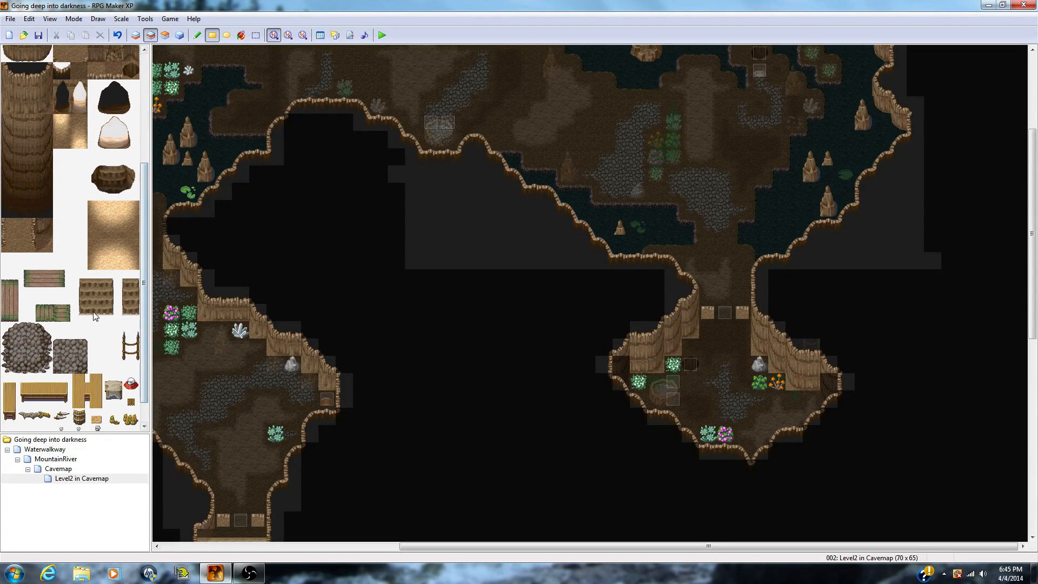
drag(86, 306, 115, 314)
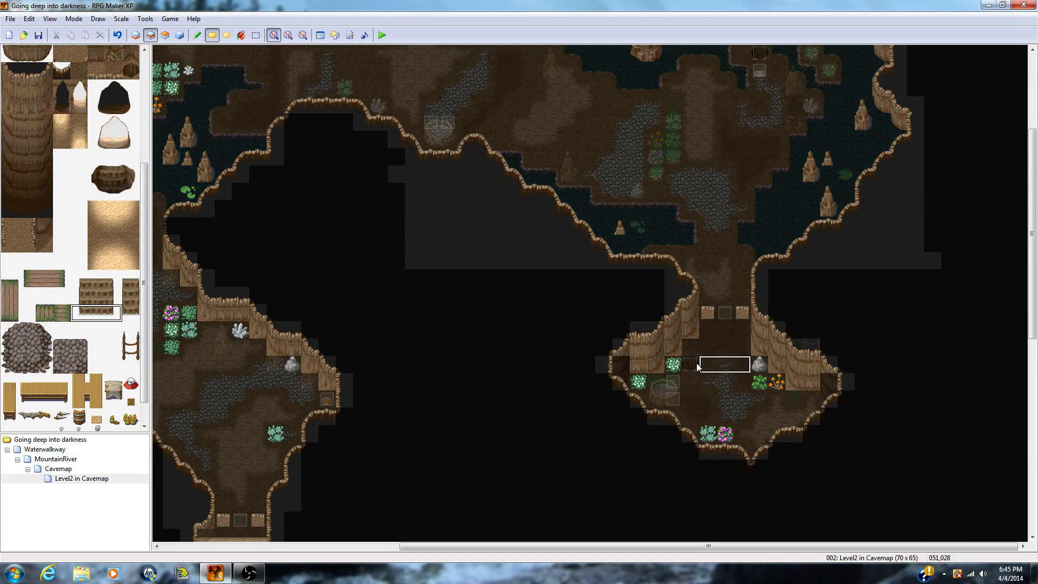
click(710, 330)
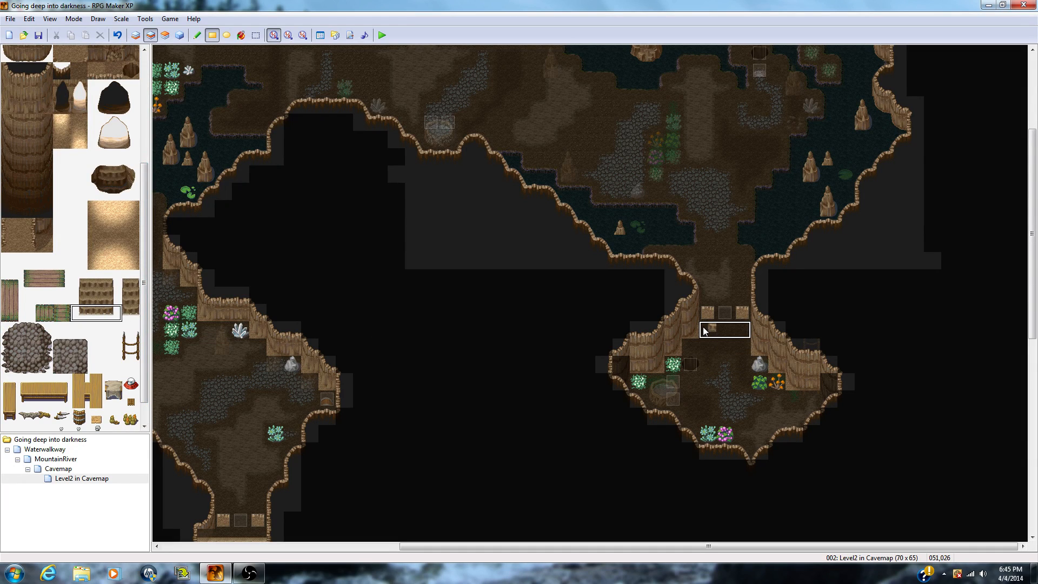
Step: Try the step strip on layer 1 just south of the eastern gate, and undo it
click(136, 36)
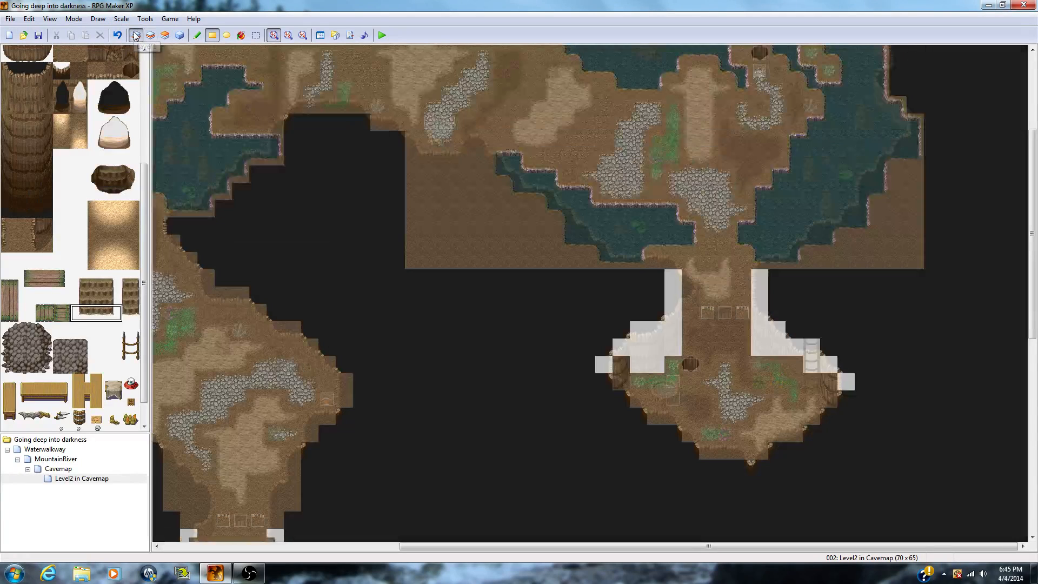
click(680, 330)
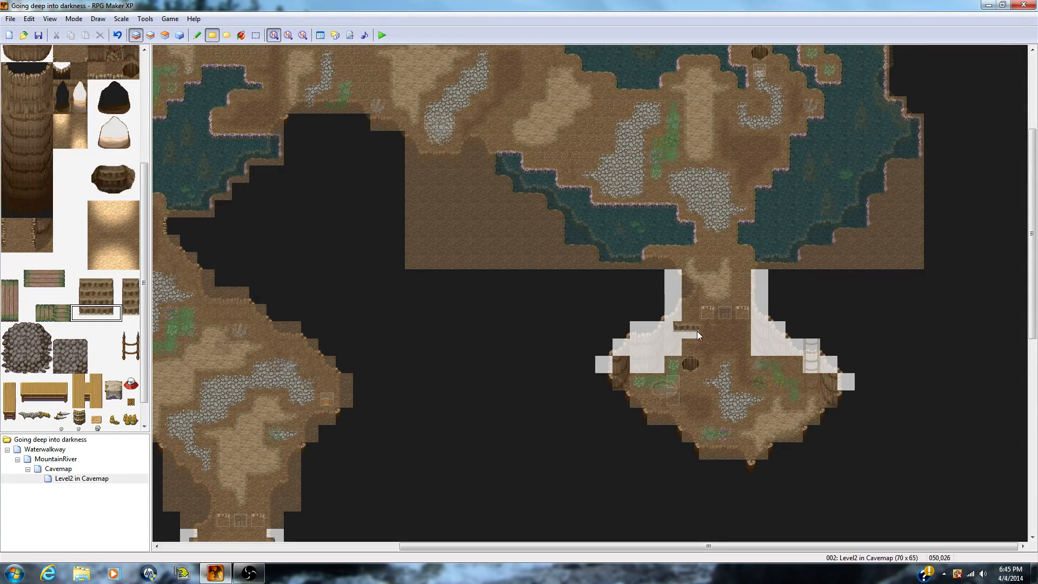
key(ctrl+z)
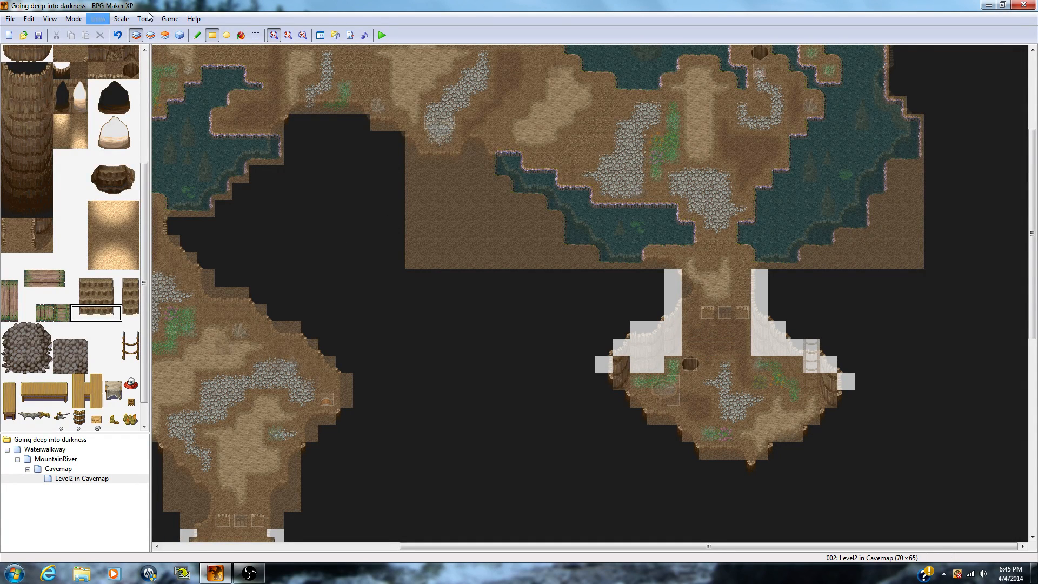
Step: Fill the row just south of the eastern gate with single step tiles on layer 2, and return to the event layer
click(149, 35)
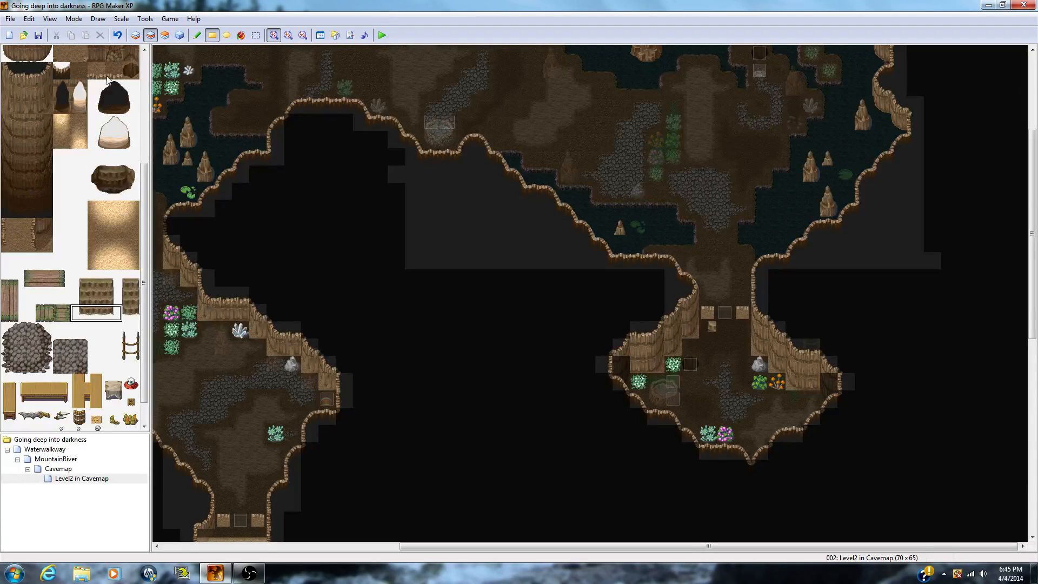
click(96, 313)
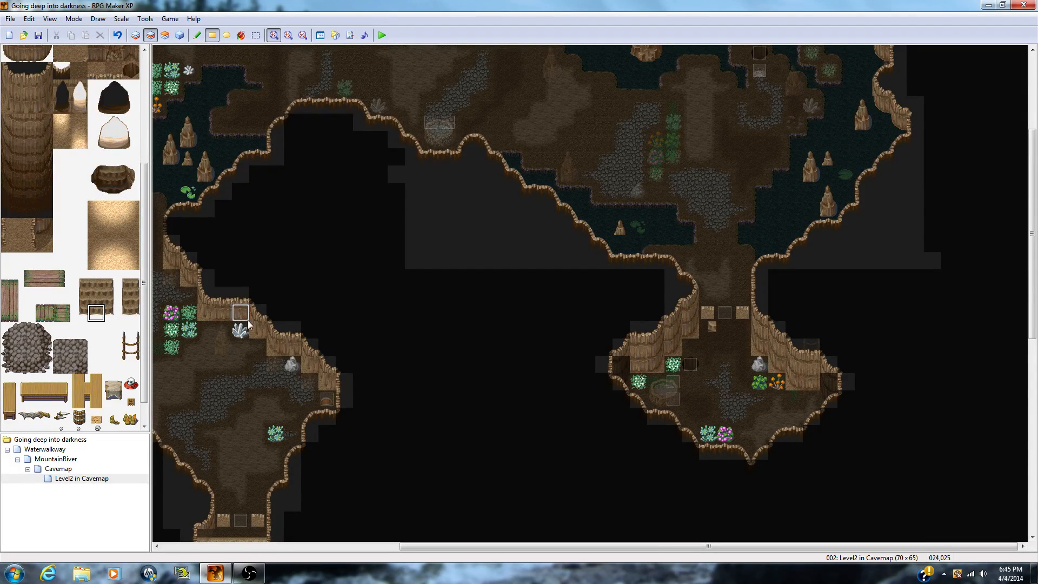
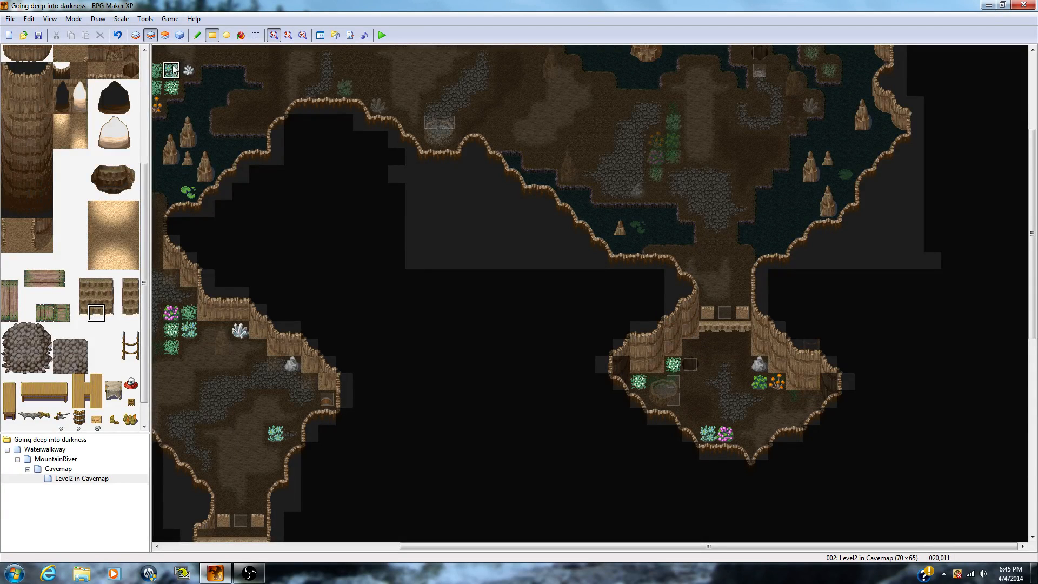
key(F8)
scroll(382, 266, up, 2)
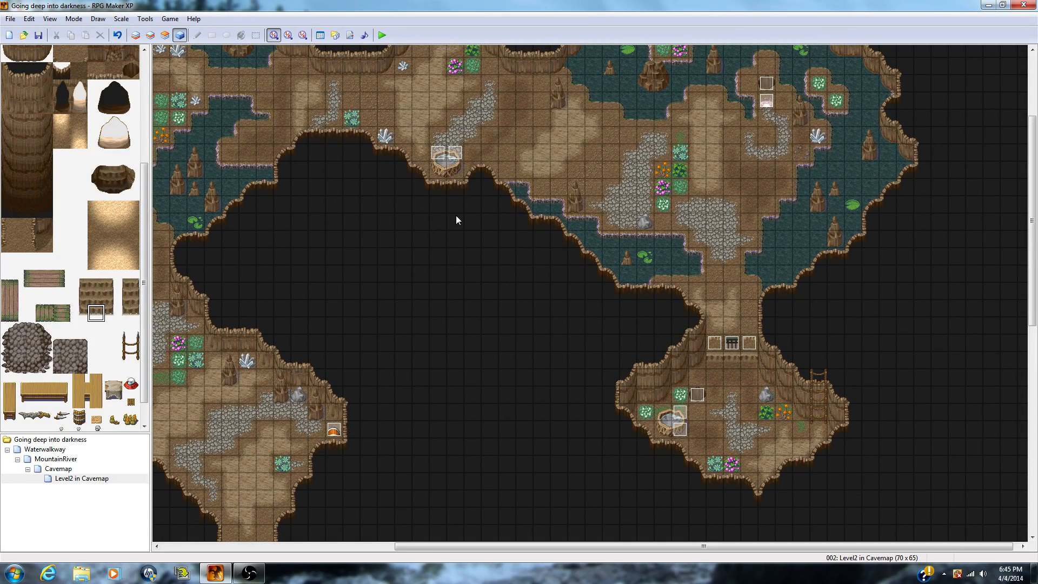
scroll(189, 102, up, 2)
scroll(189, 102, left, 6)
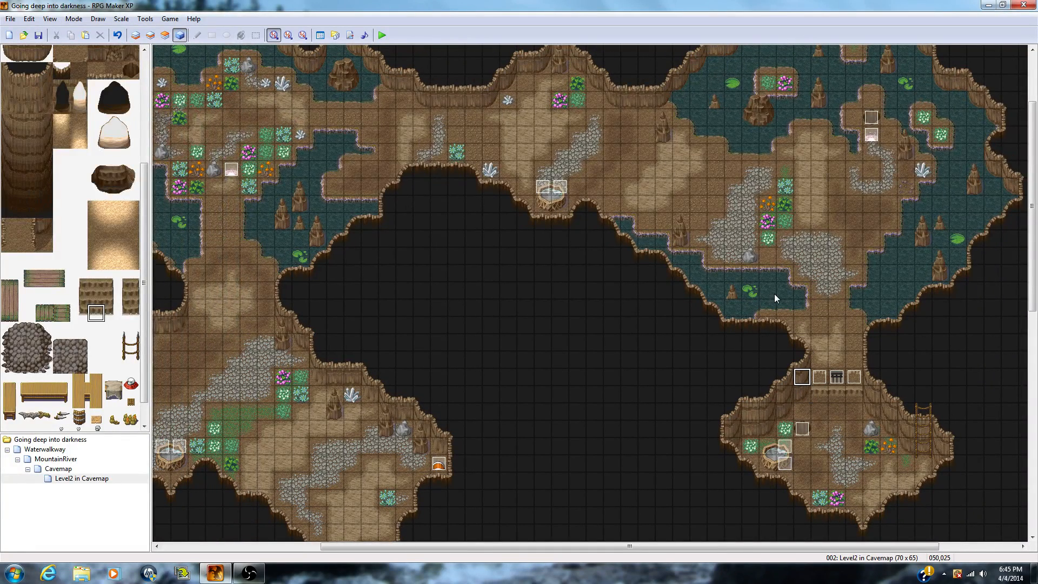
middle_click(851, 222)
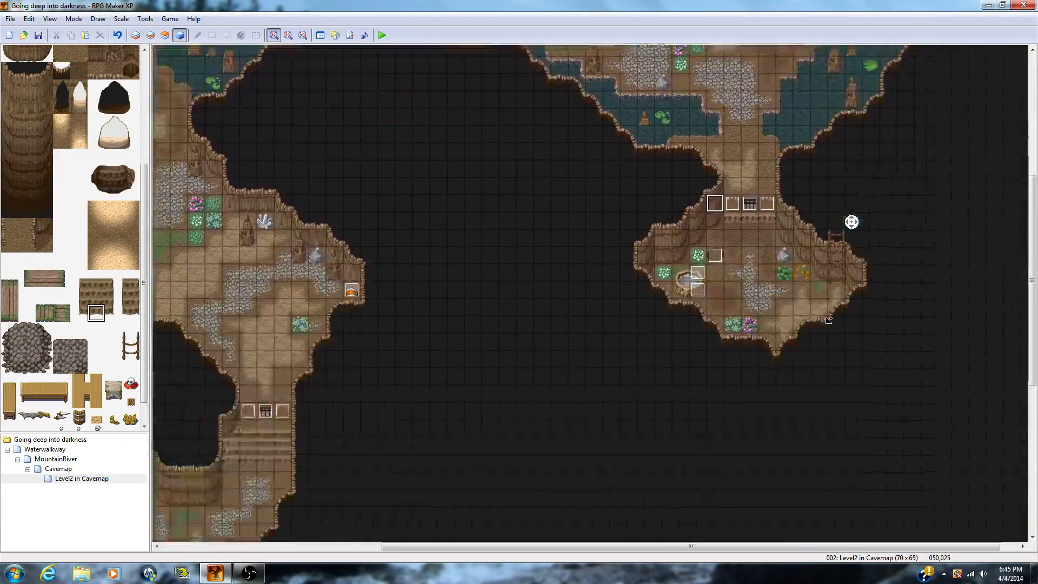
middle_click(820, 315)
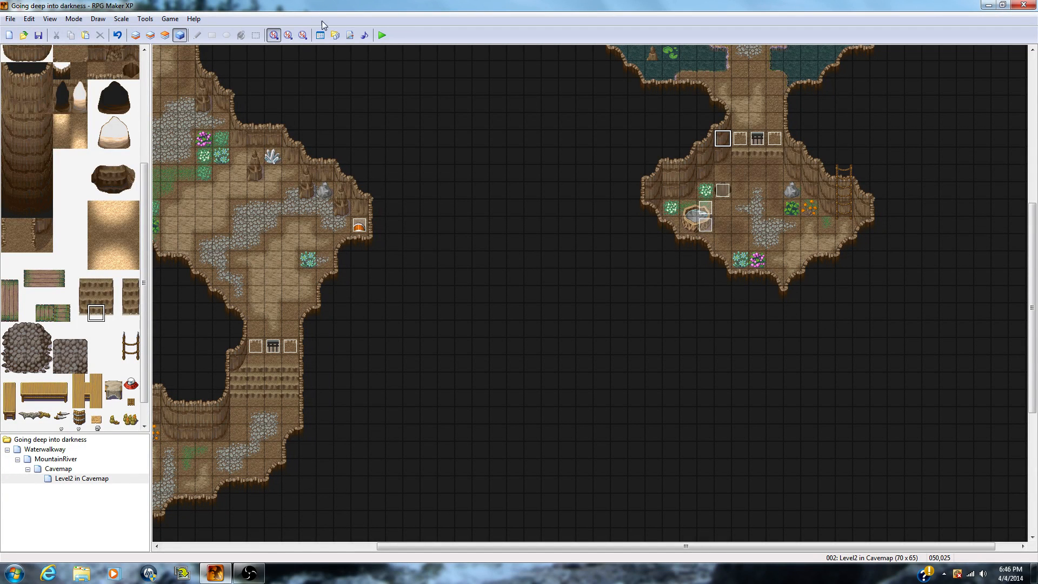
middle_click(499, 201)
middle_click(480, 148)
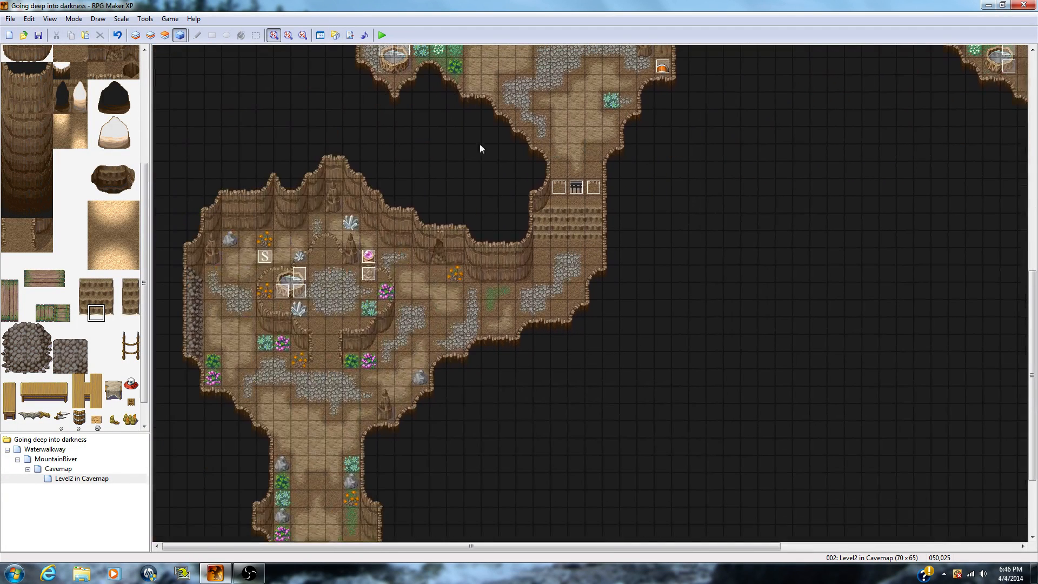
Step: Set the player's starting position on the Waterwalkway map at tile 001,005, on the dirt path near the west edge
click(42, 448)
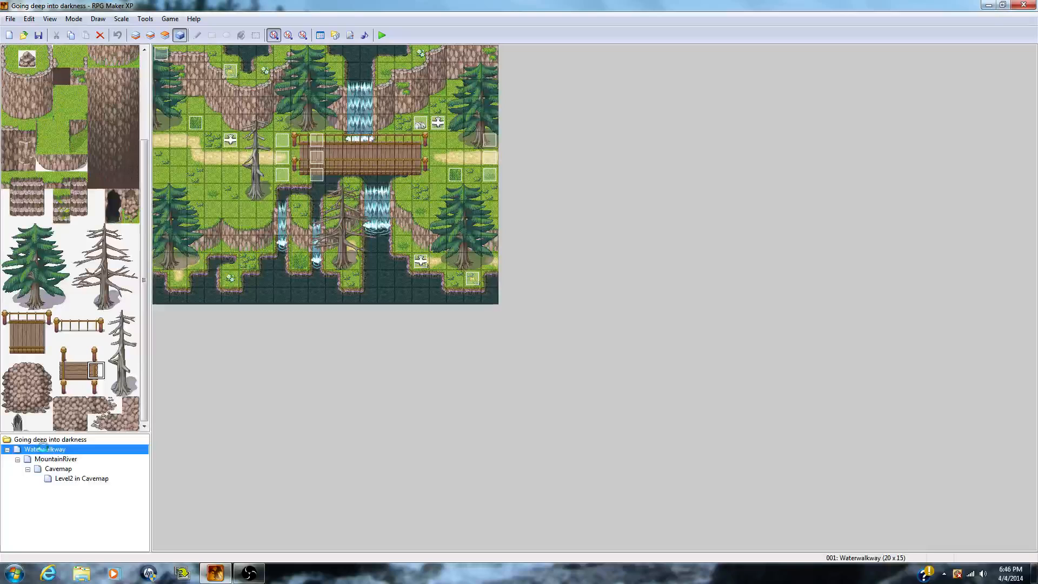
right_click(179, 140)
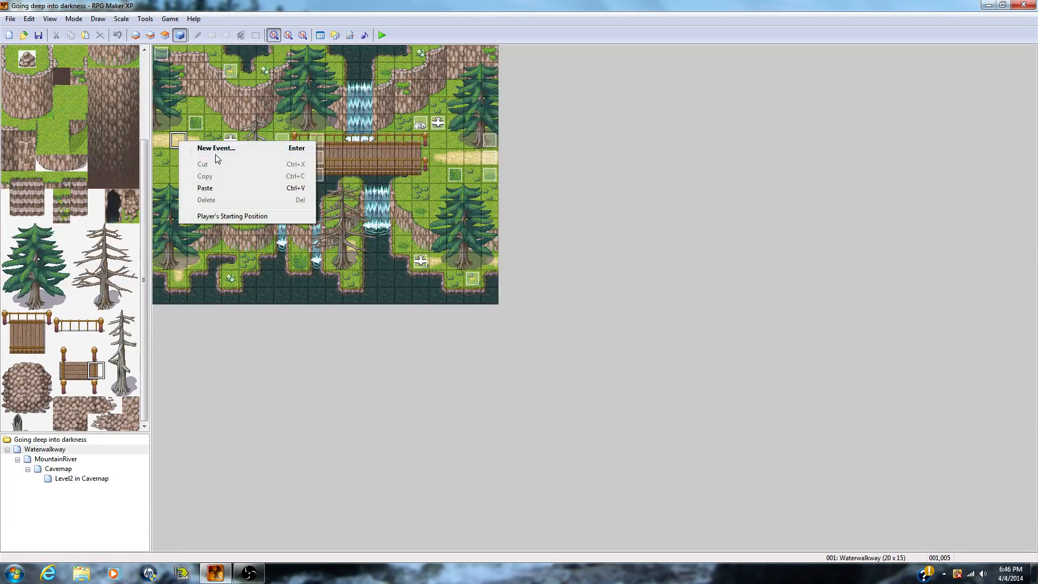
click(221, 216)
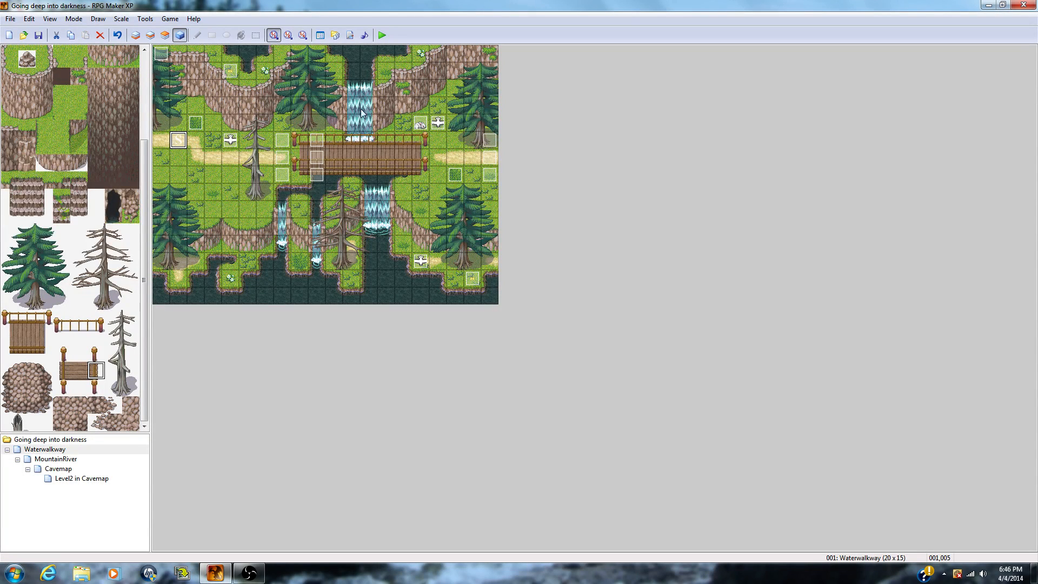
Step: Open the Cavemap map and examine its fountain events and the commands of the pillar switch event below the orb
click(57, 469)
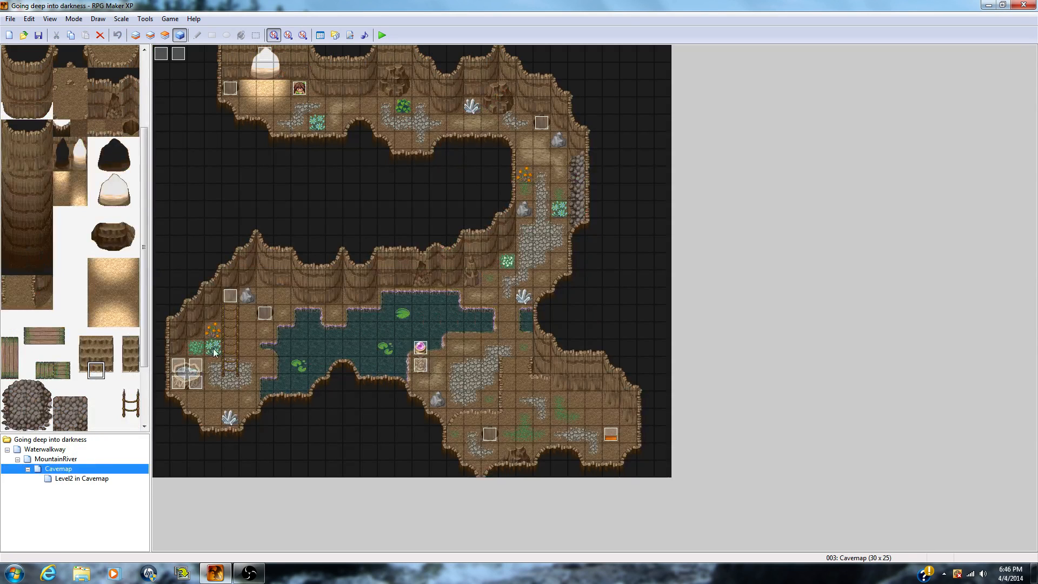
click(192, 380)
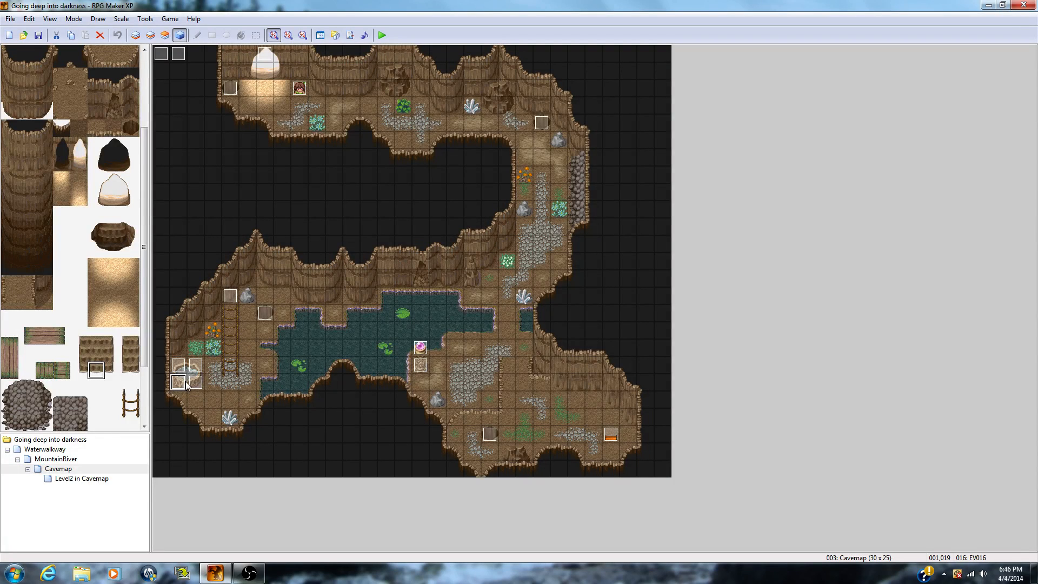
click(193, 366)
click(198, 380)
click(422, 350)
double_click(421, 366)
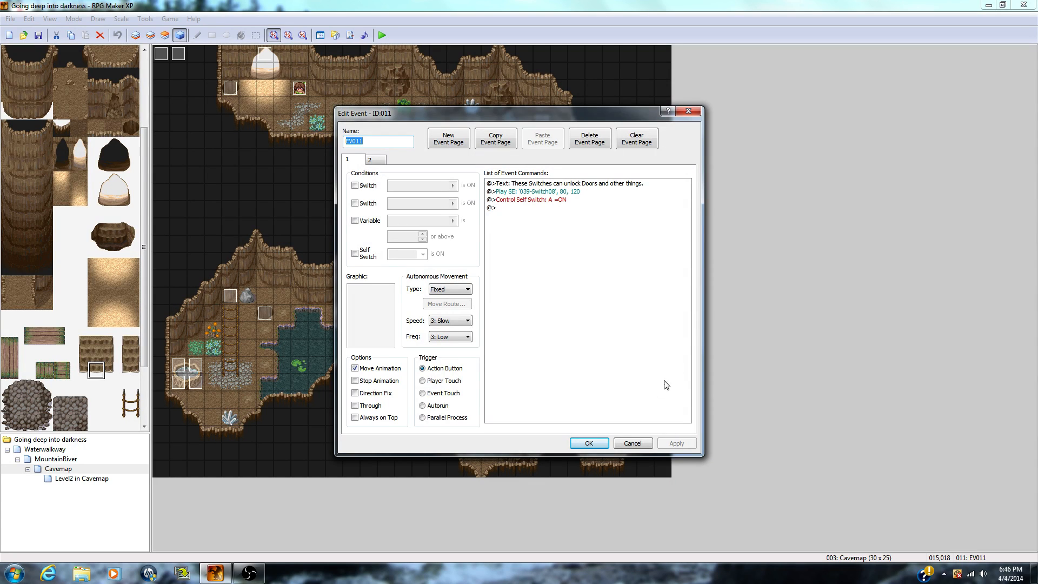
click(633, 443)
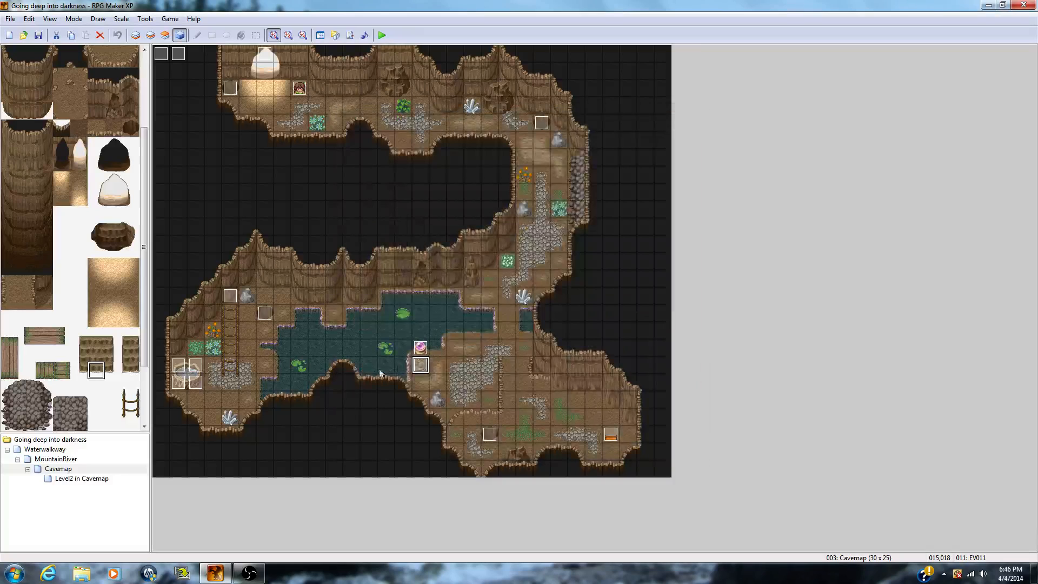
Step: Examine both pages of the orb event just north of the pillar switch, leaving them unchanged
double_click(421, 350)
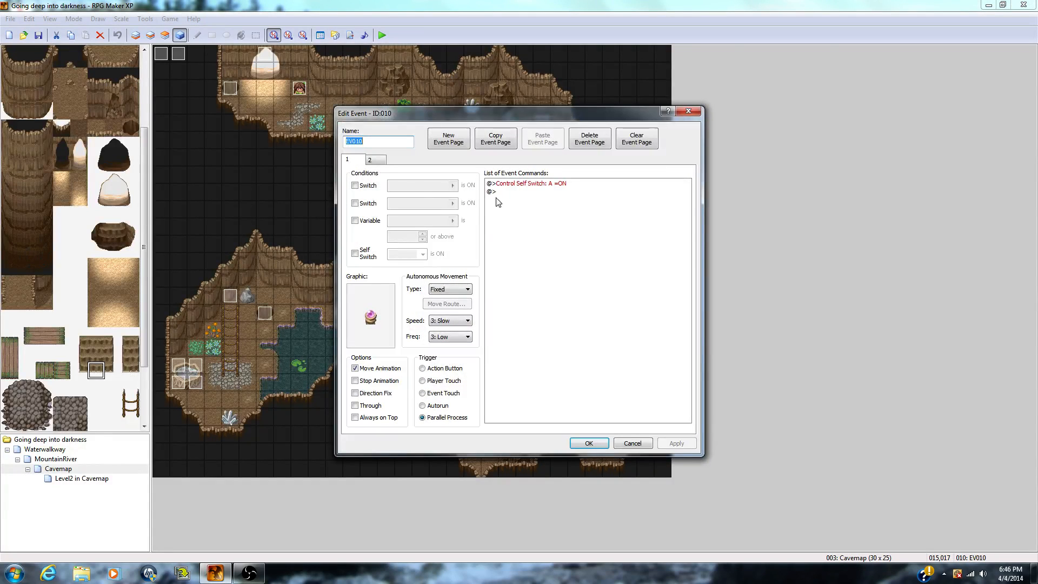
click(377, 162)
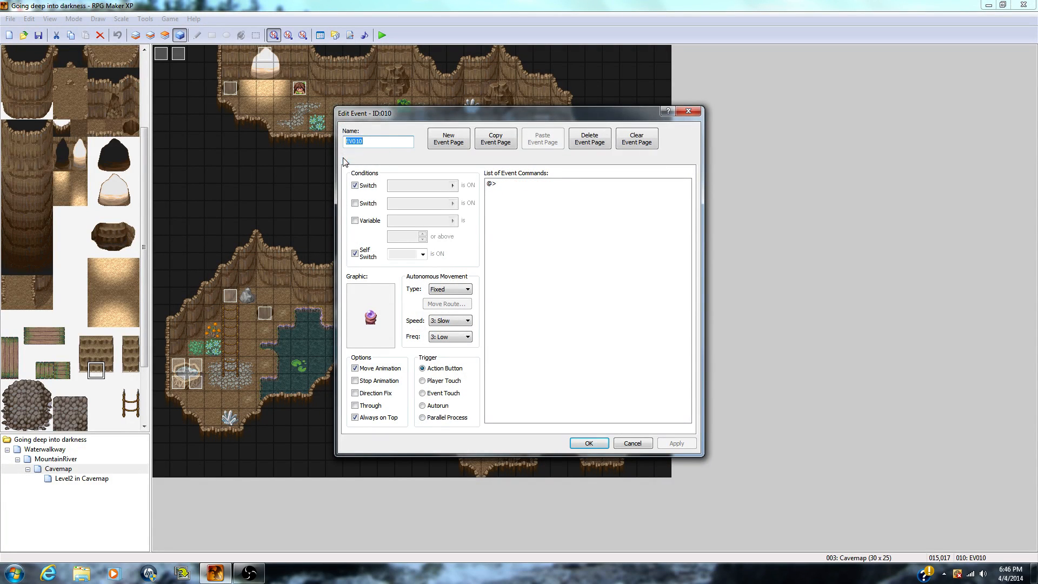
click(347, 159)
click(644, 443)
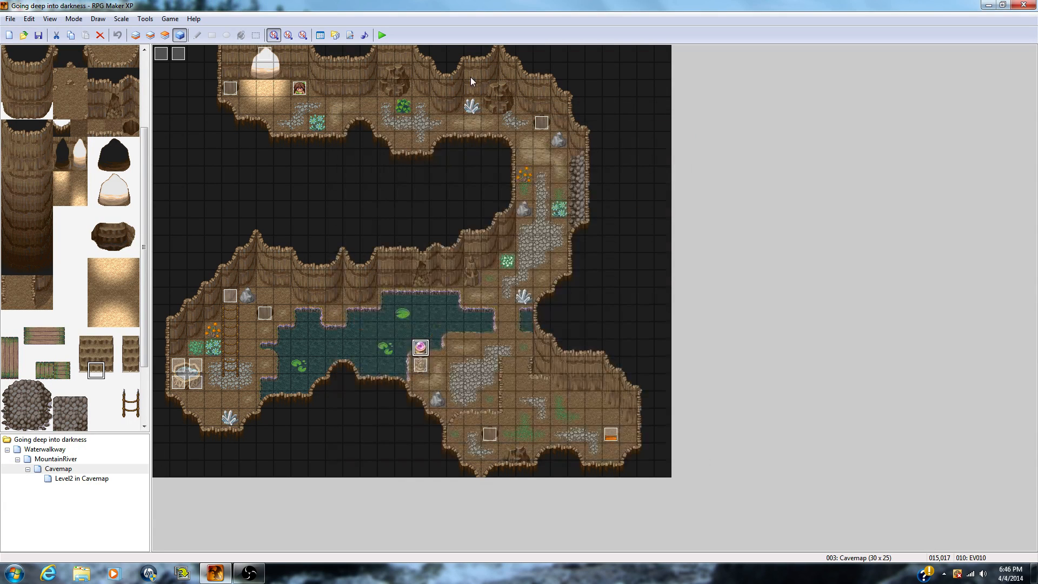
Step: Playtest the project, saving its changes first, and start a new game
click(384, 35)
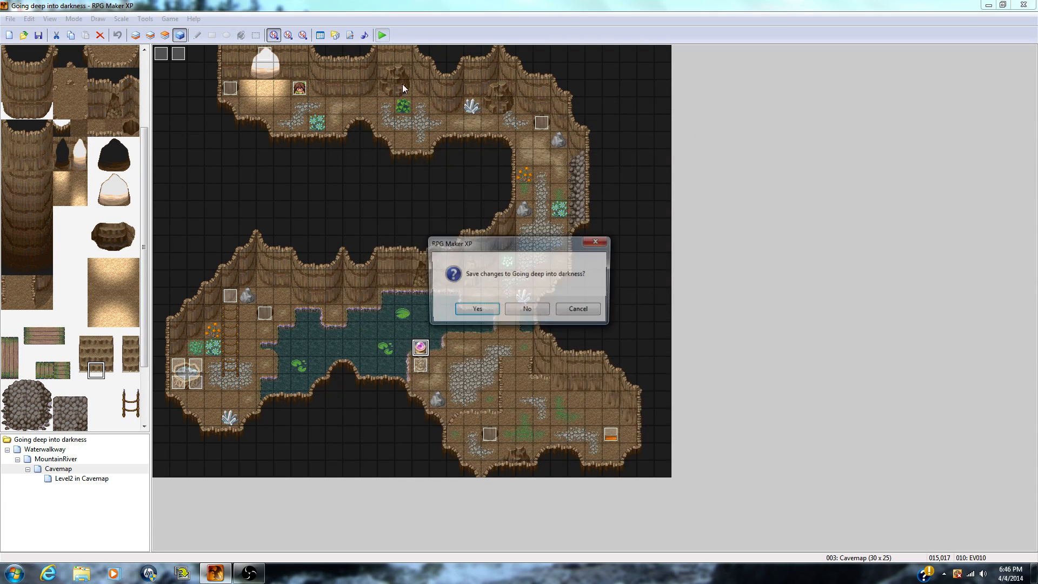
click(497, 307)
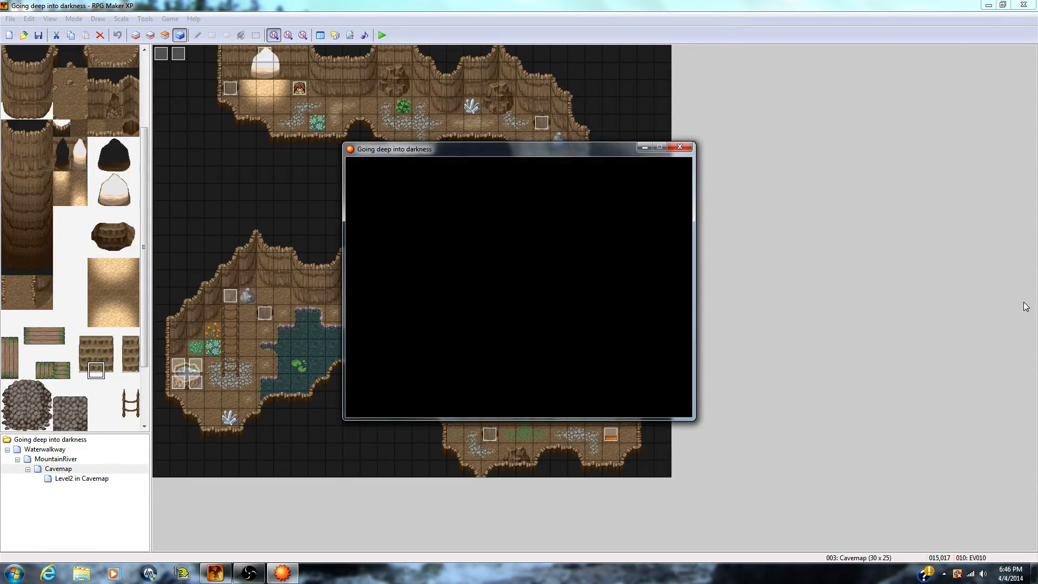
key(Return)
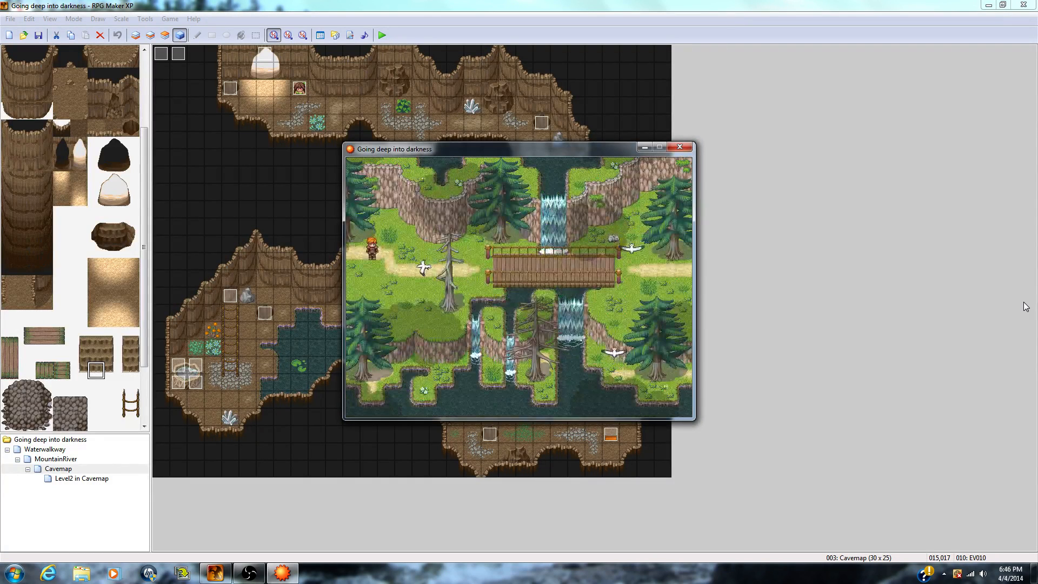
Step: Walk the character east along the path and over the wooden bridge to the rainy MountainRiver map
key(Down)
key(Right)
key(Right)
key(Right)
key(Right)
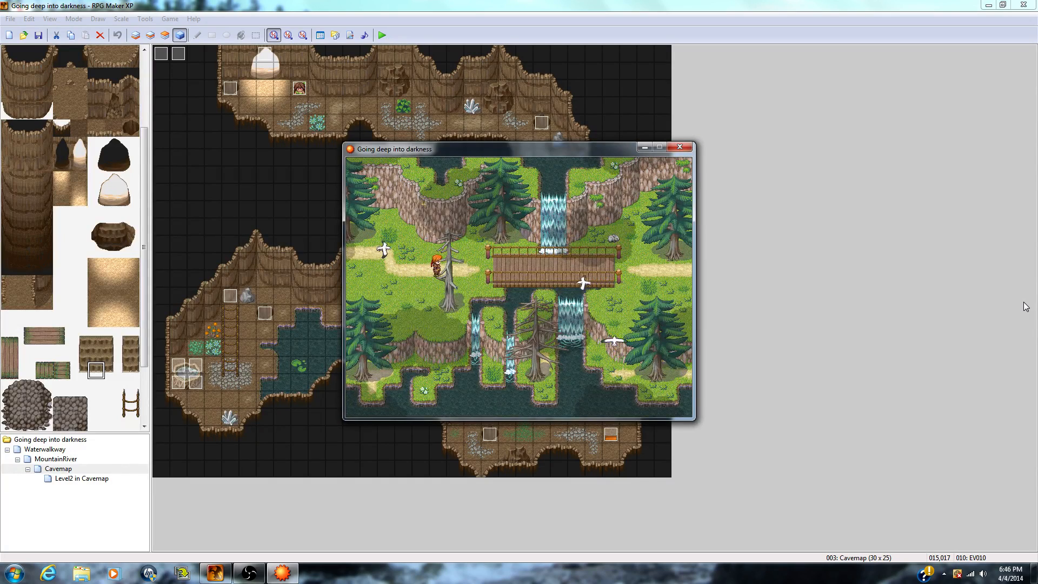
key(Right)
key(Right)
key(Right)
key(Right)
key(Right)
key(Right)
key(Right)
key(Right)
key(Right)
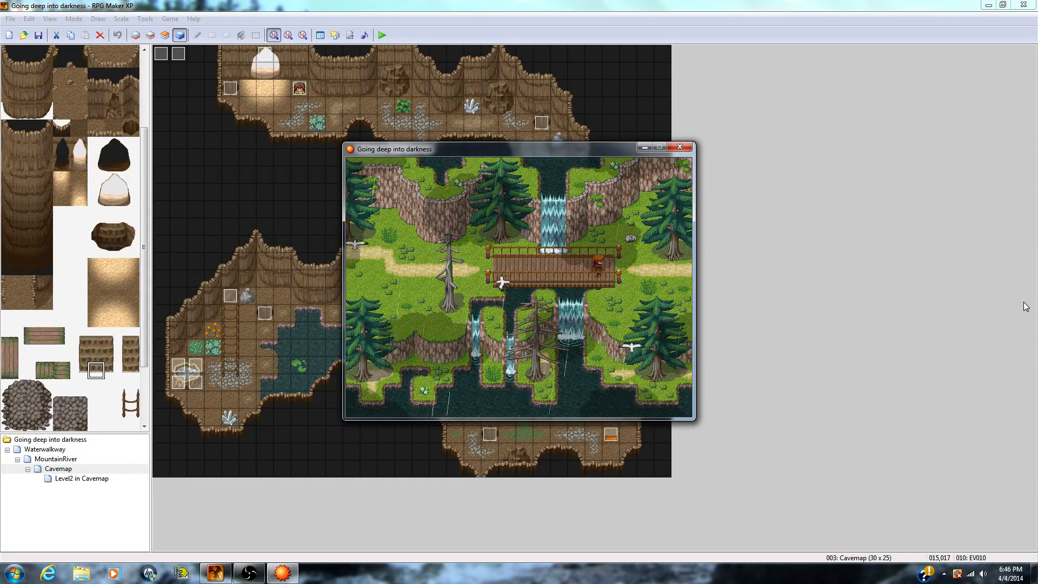
key(Right)
key(Right)
key(Right)
key(Right)
key(Right)
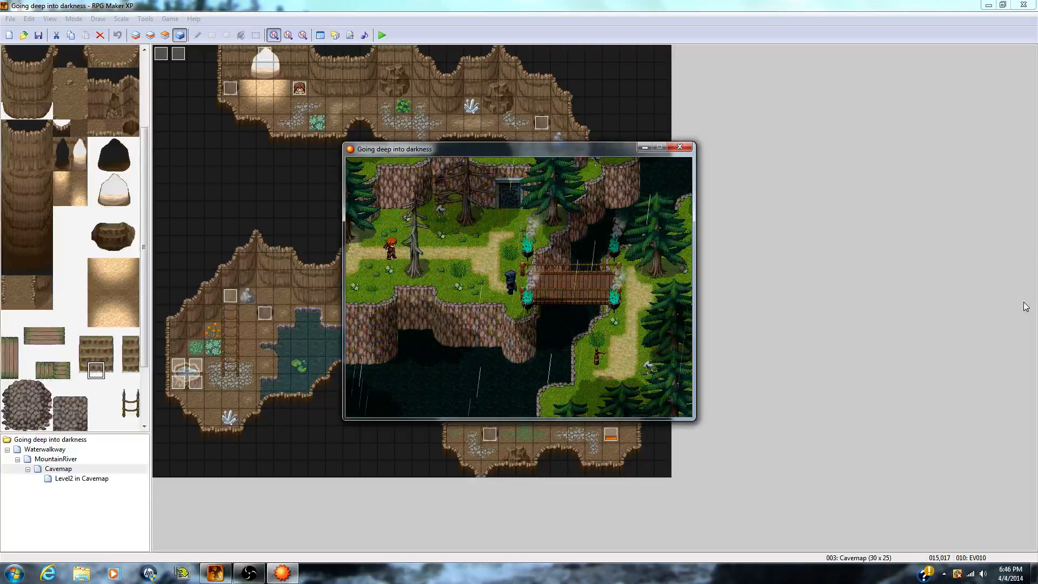
Step: Walk east along the MountainRiver path and collect the hidden gold in the grass south of it
key(Right)
key(Right)
key(Right)
key(Right)
key(Right)
key(Left)
key(Down)
key(Return)
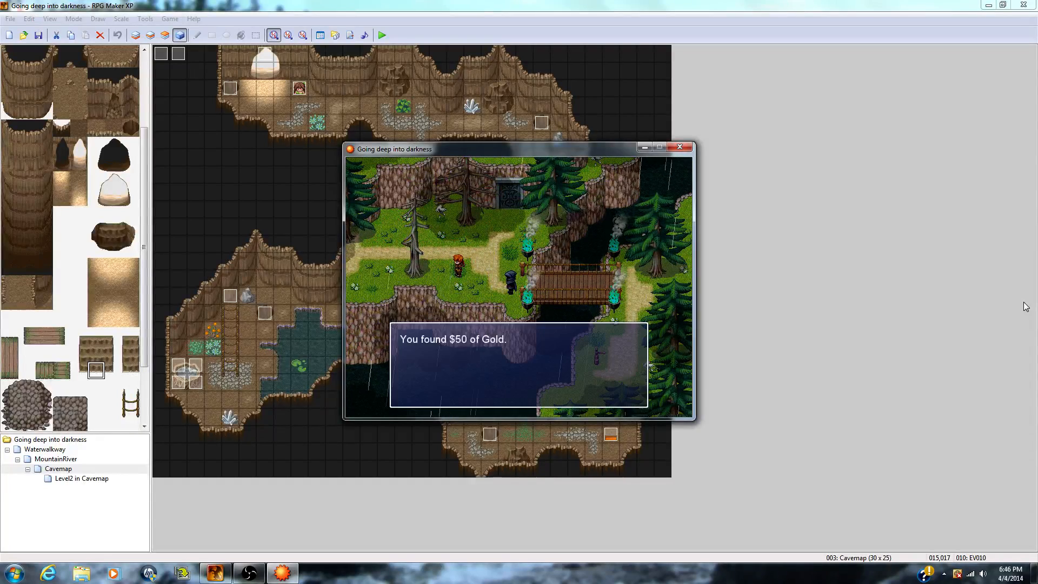
key(Return)
Step: Talk to the dark-clad figure west of the bridge and get through the dialogue
key(Right)
key(Right)
key(Down)
key(Return)
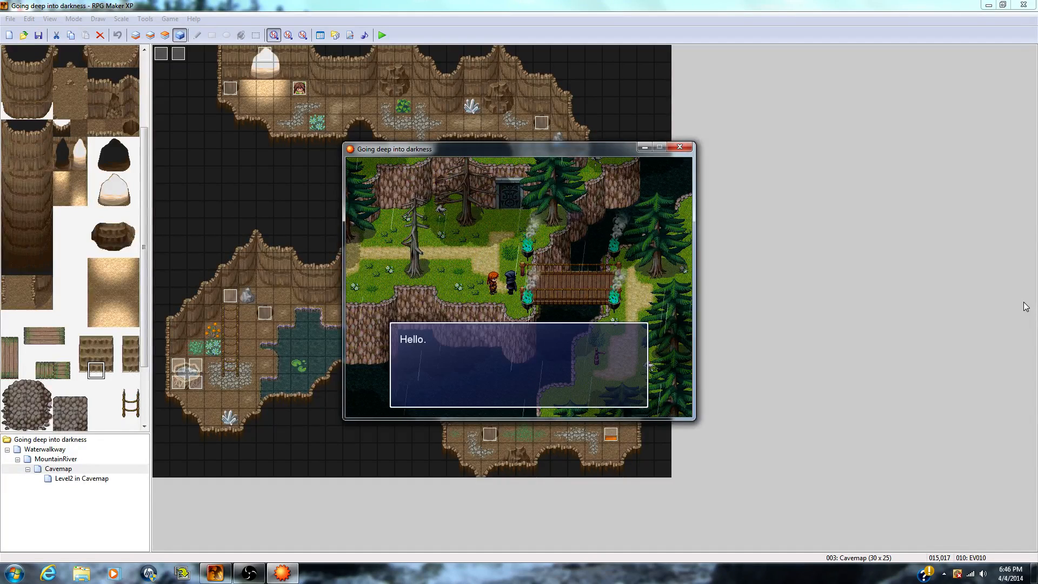
key(Return)
key(Return)
key(Return)
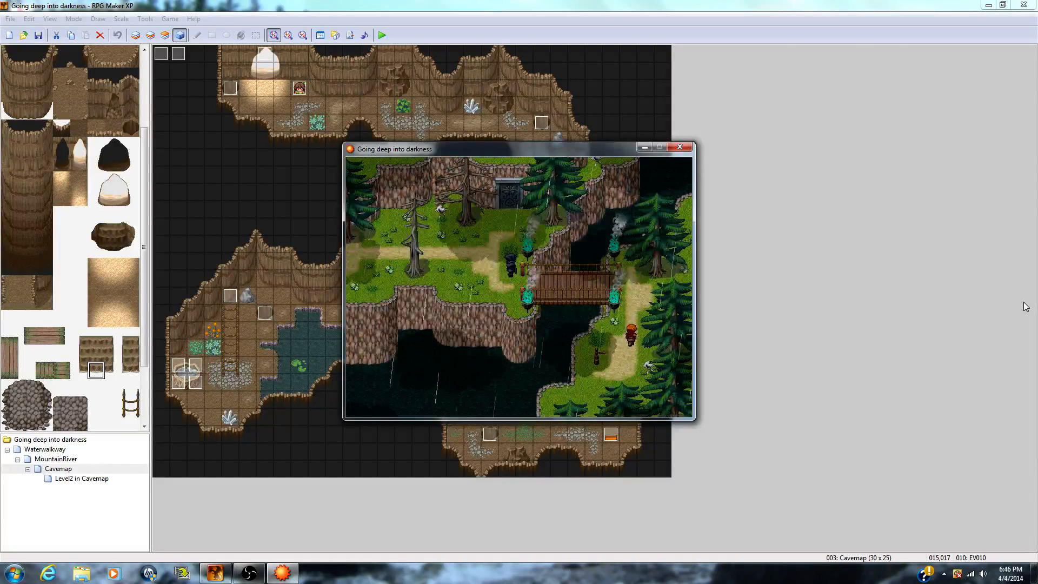
Step: Activate the post on the grass southeast of the bridge to open the stone door in the cliff
key(Left)
key(Down)
key(Return)
key(Return)
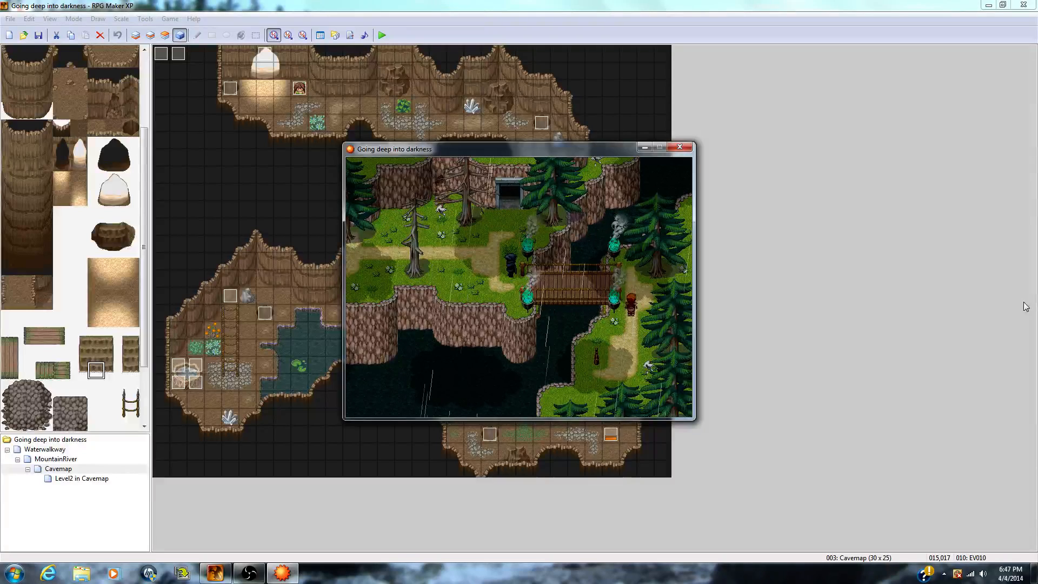
Step: Return west over the bridge and enter the cave through the open cliff doorway
key(Up)
key(Left)
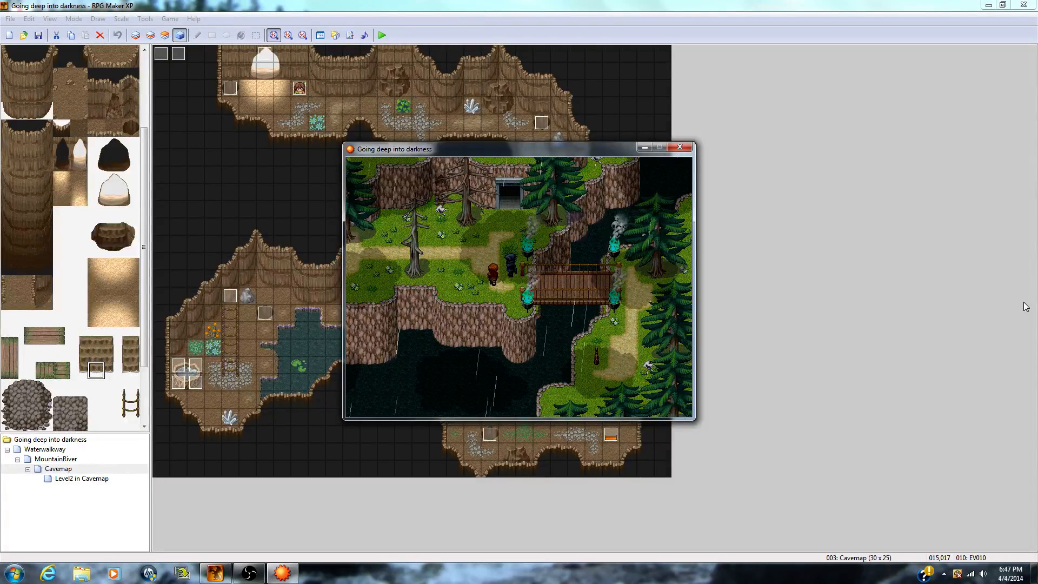
key(Up)
key(Right)
key(Up)
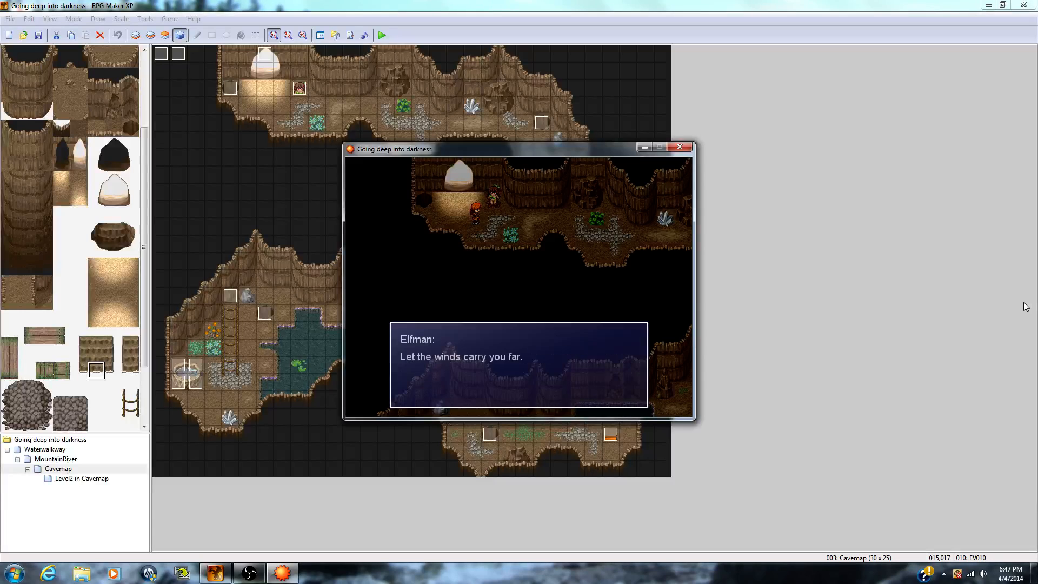
Step: Finish the cave character's dialogue, take the hole west of the cave entrance, and head south down the eastern passage
key(Return)
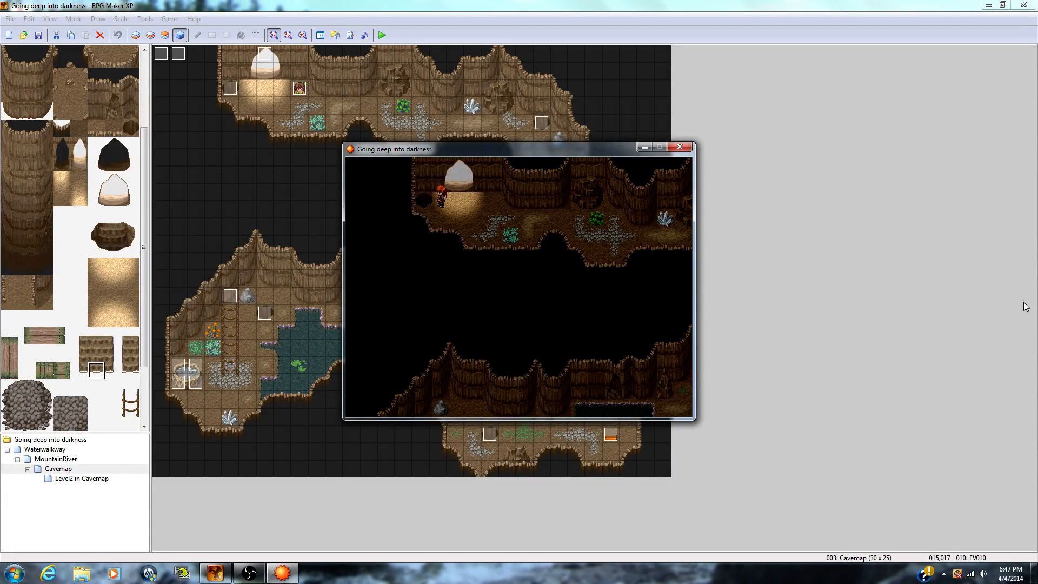
key(Return)
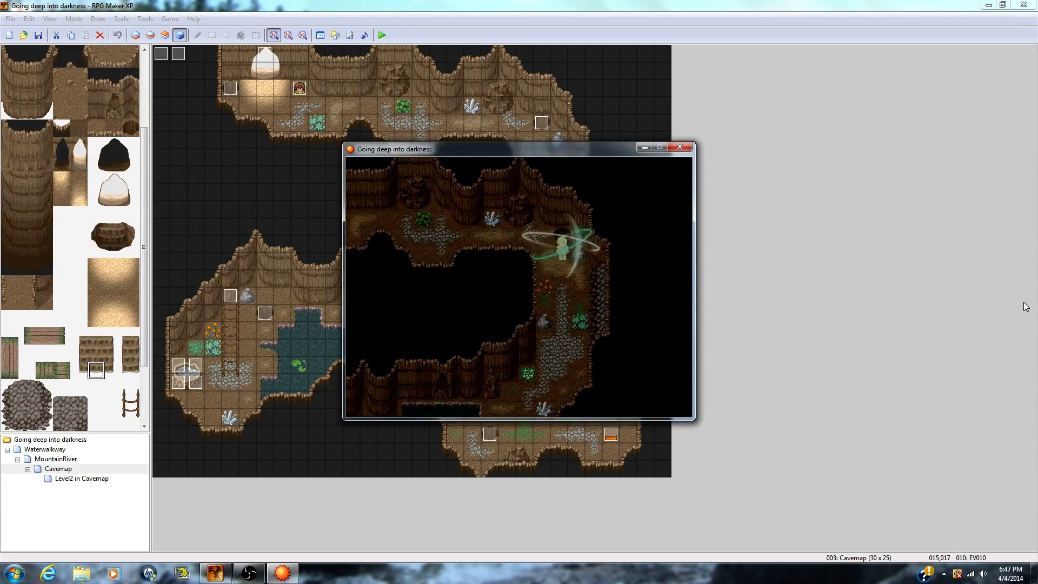
key(Down)
key(Down)
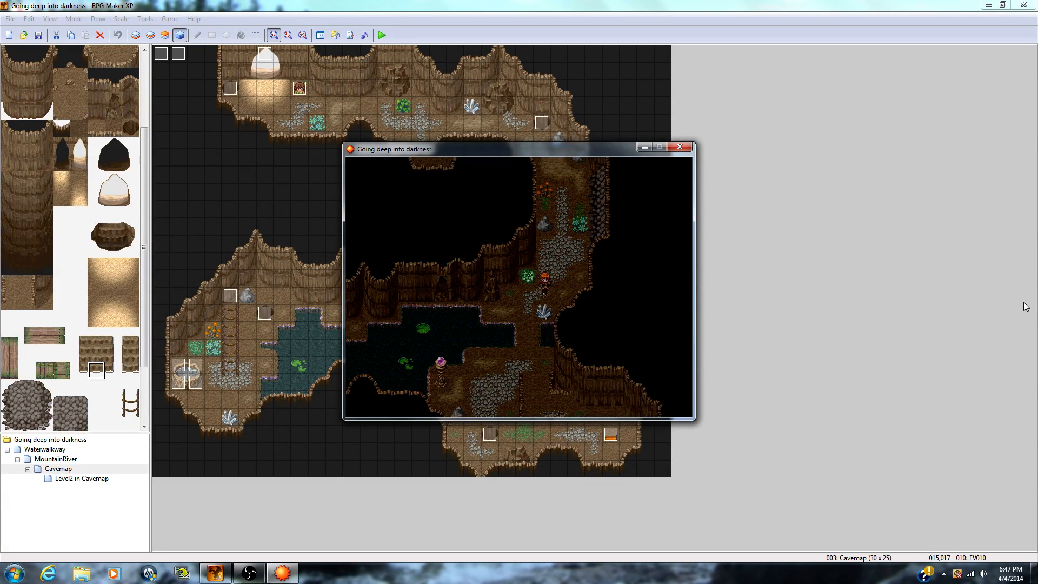
Step: Walk to the orb pillar beside the underground pool and activate its switch
key(Left)
key(Left)
key(Down)
key(Down)
key(Down)
key(Down)
key(Left)
key(Left)
key(Left)
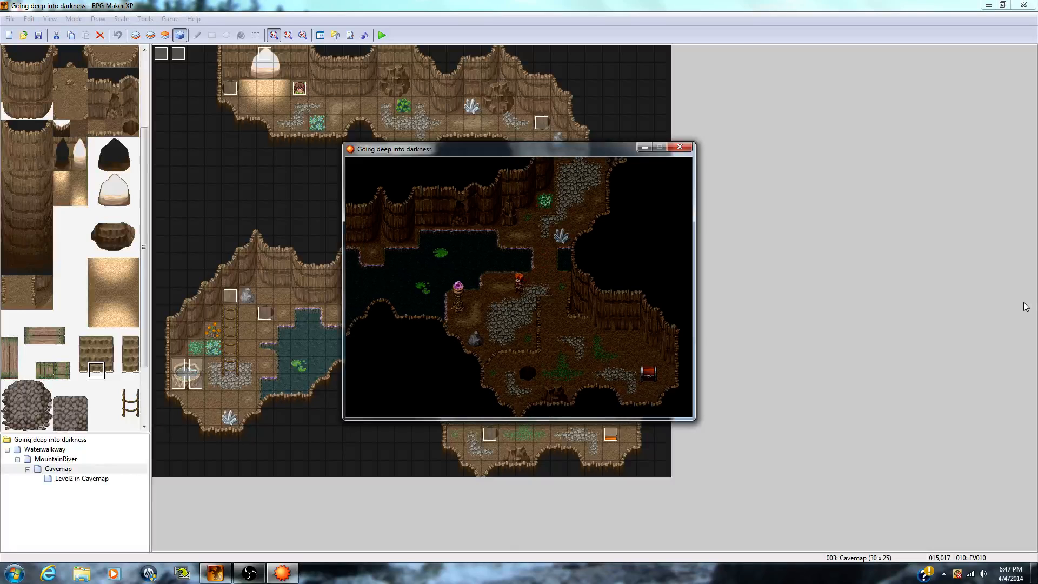
key(Down)
key(Left)
key(Return)
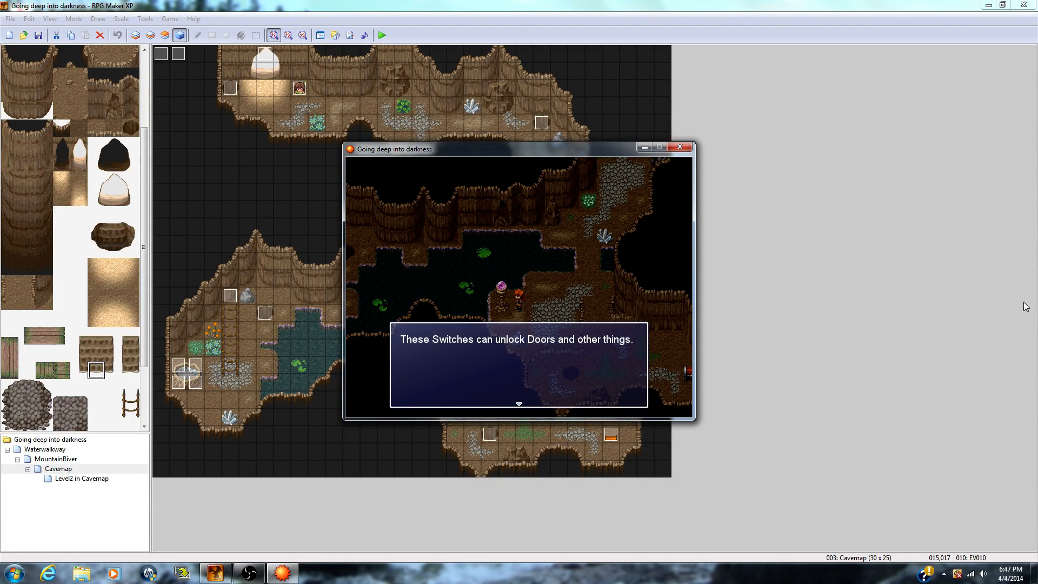
key(Return)
Step: Walk to the southeastern chamber with the chest and take its floor hole across to the western fountain room
key(Right)
key(Right)
key(Right)
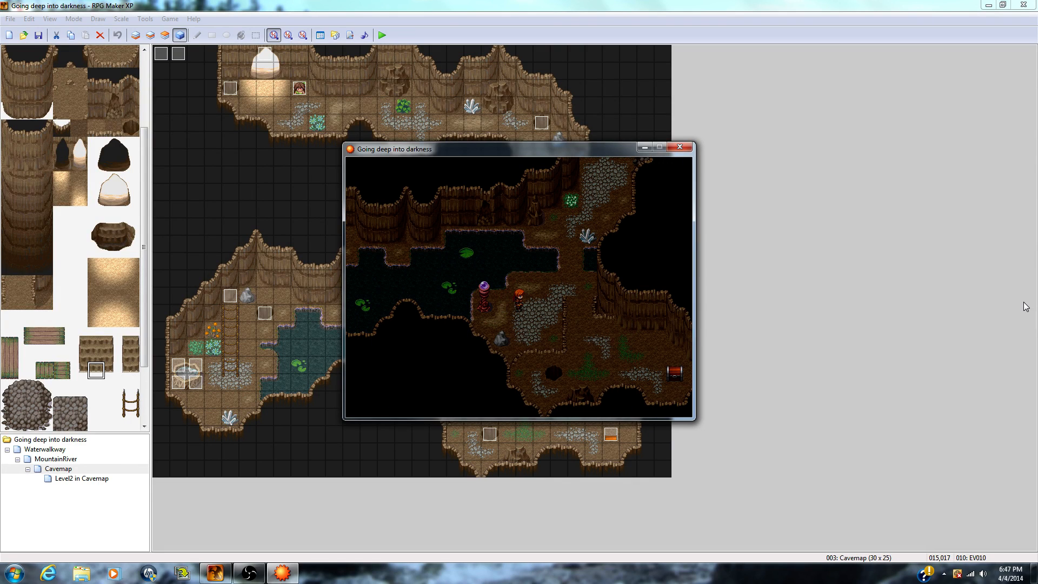
key(Up)
key(Right)
key(Right)
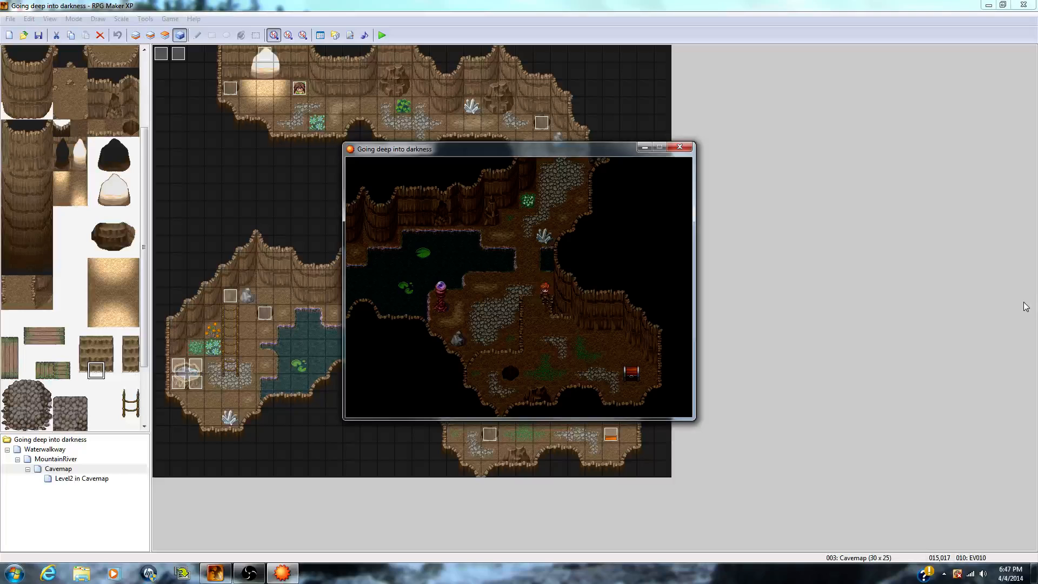
key(Down)
key(Down)
key(Down)
key(Down)
key(Down)
key(Right)
key(Return)
key(Return)
key(Return)
key(Return)
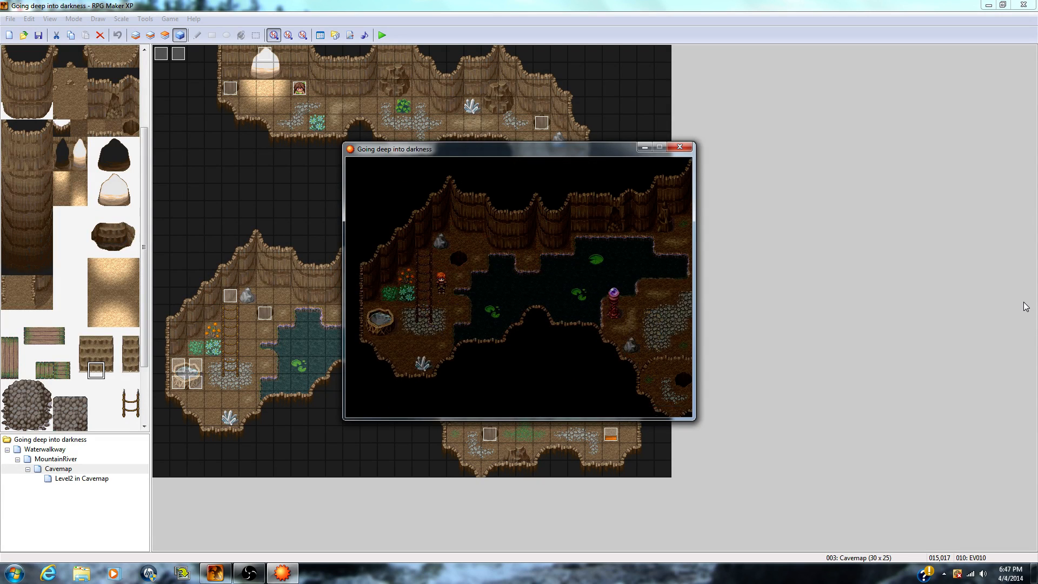
Step: Climb the ladder just east of the fountain to its upper end
key(Left)
key(Up)
key(Up)
key(Up)
key(Up)
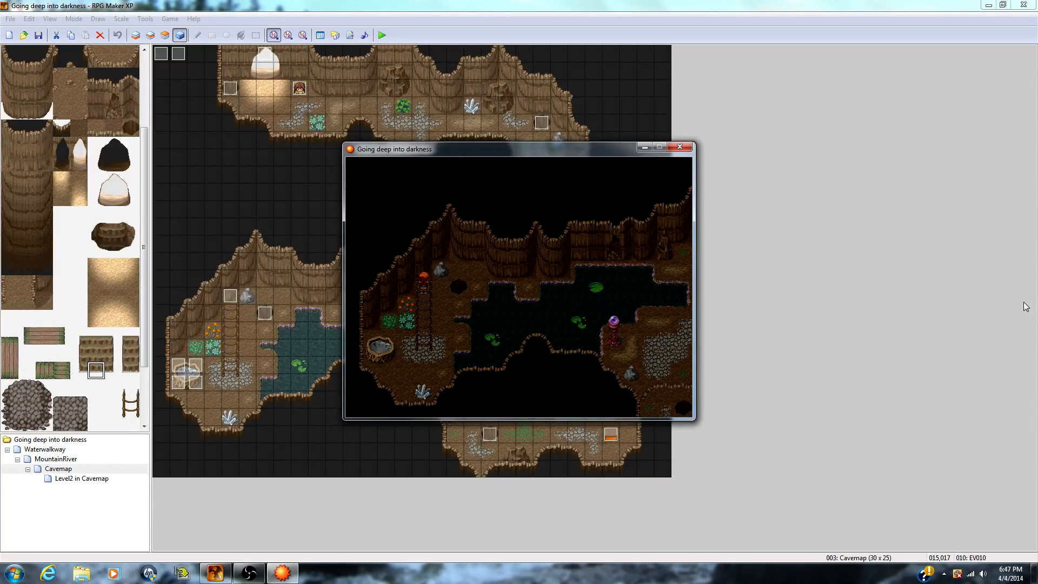
Step: Take the ladder up to the second cave level and walk north onto the raised stone platform
key(Up)
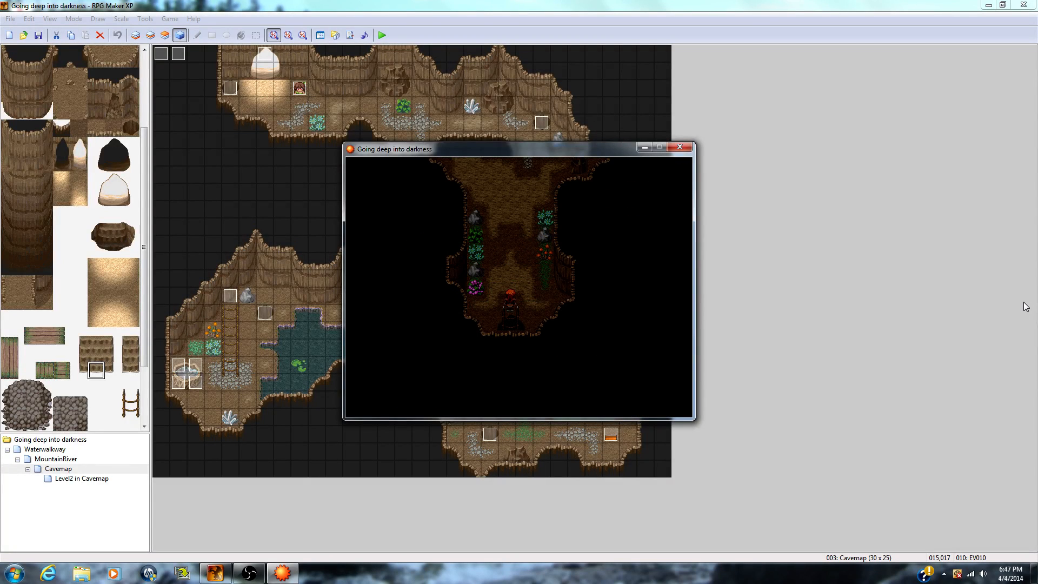
key(Up)
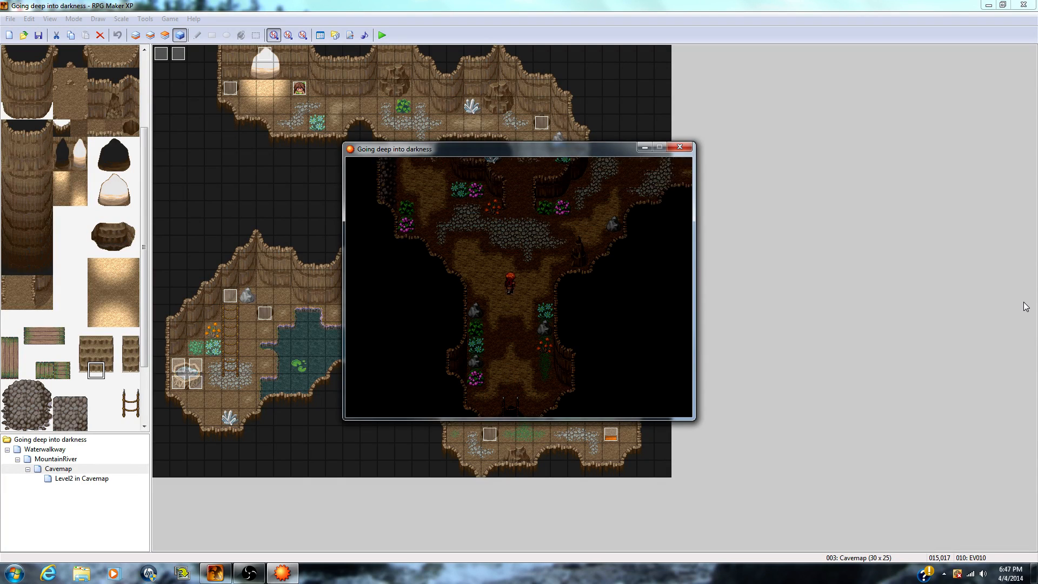
key(Down)
key(Down)
key(Down)
key(Down)
key(Down)
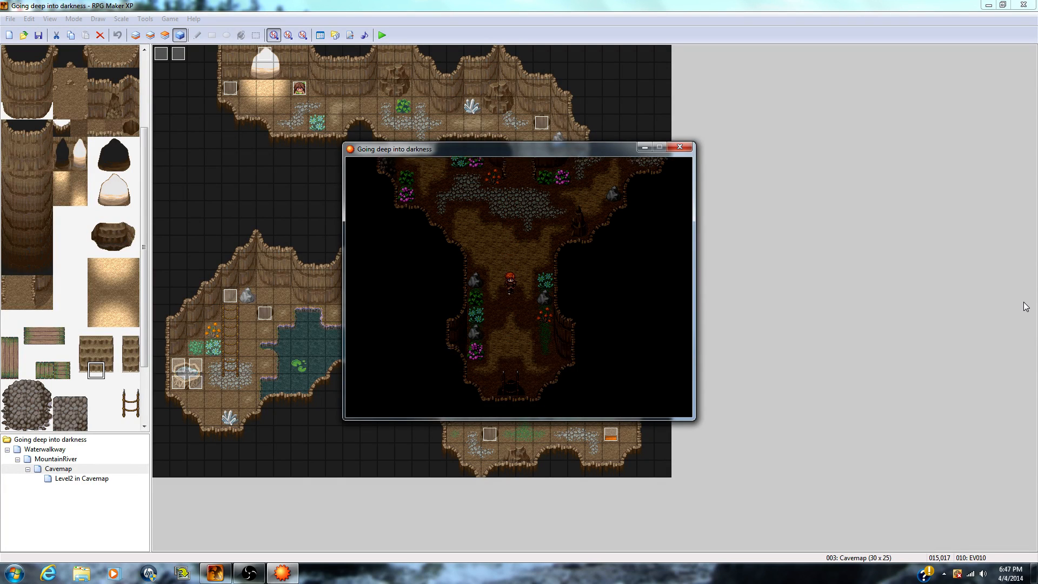
key(Up)
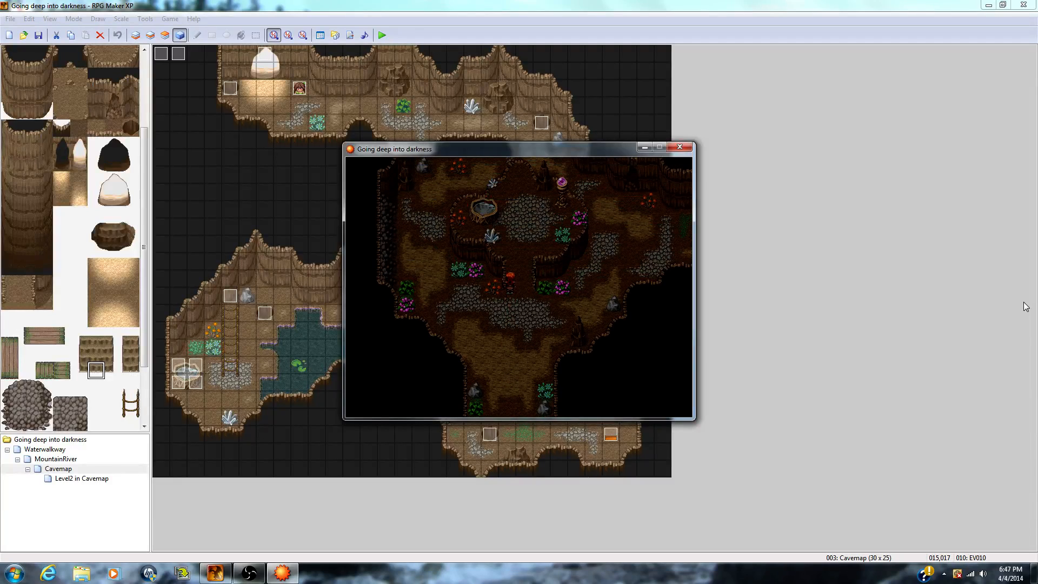
key(Up)
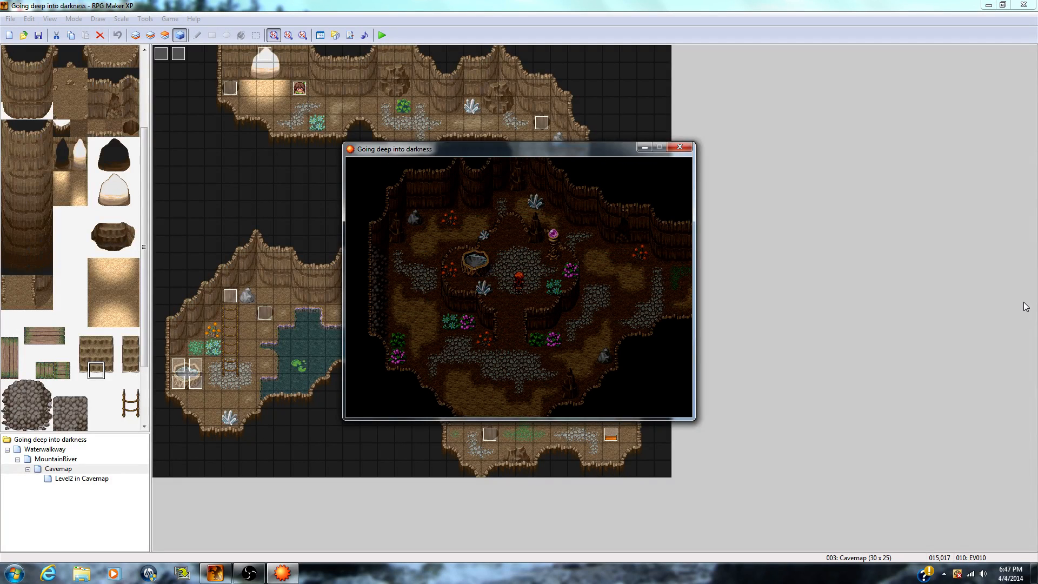
Step: Use the fountain on the raised platform to restore HP and SP, and dismiss its message
key(Left)
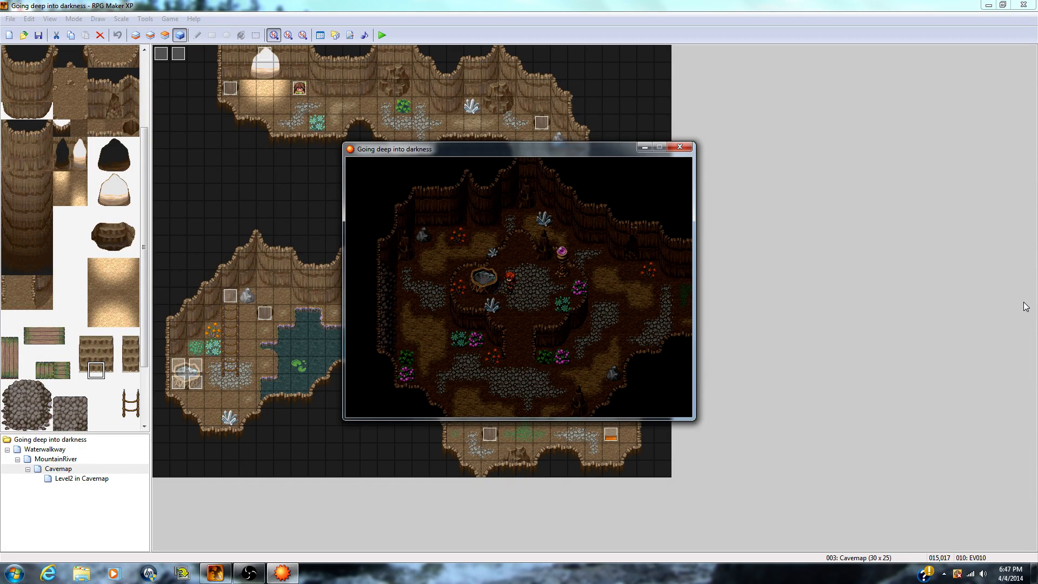
key(Return)
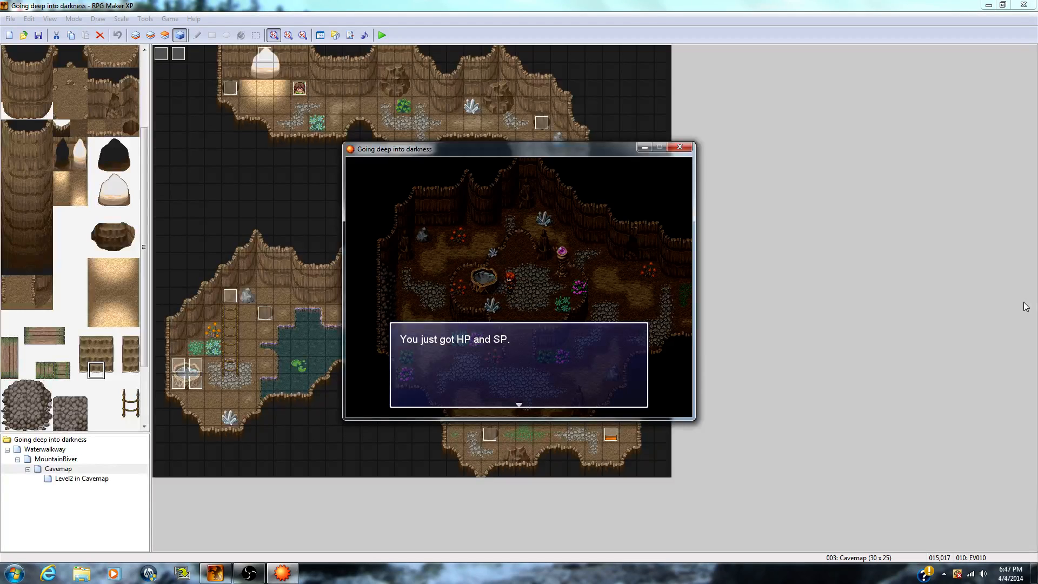
key(Return)
key(Return)
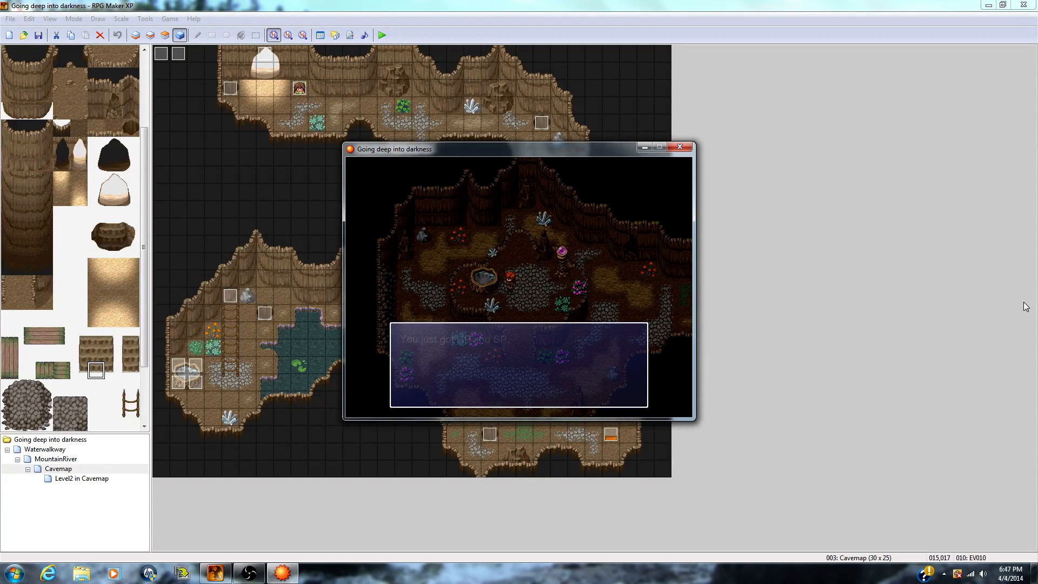
key(Return)
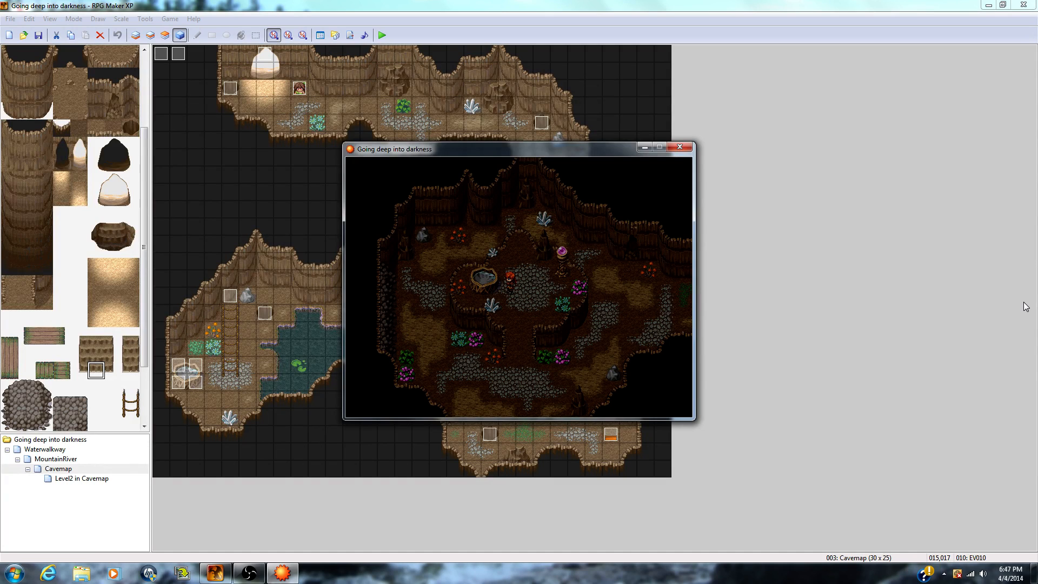
Step: Walk over to the pink orb pillar, then leave the raised platform by its southern opening
key(Right)
key(Right)
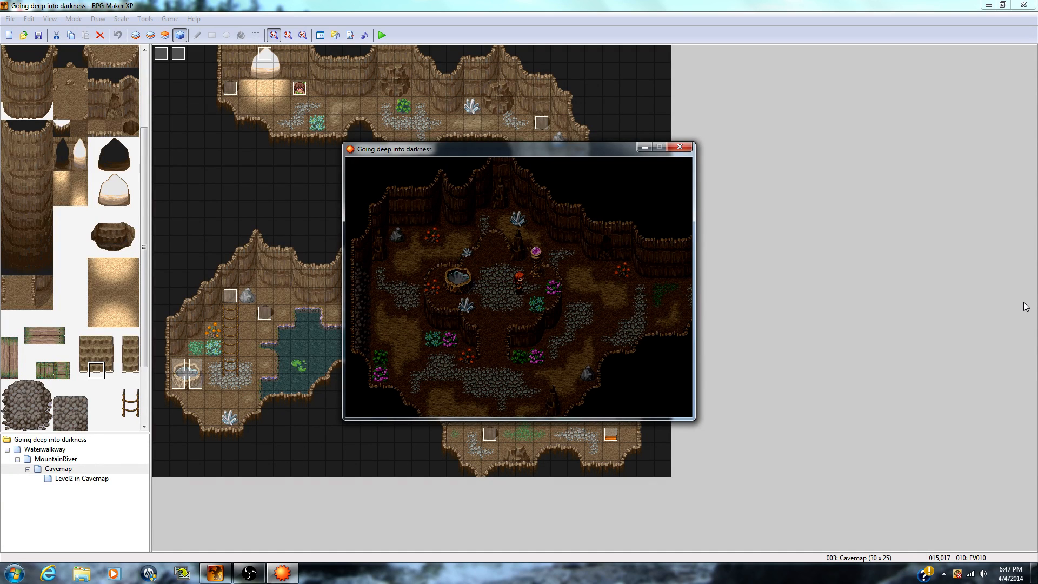
key(Up)
key(Down)
key(Down)
key(Down)
key(Down)
key(Down)
key(Down)
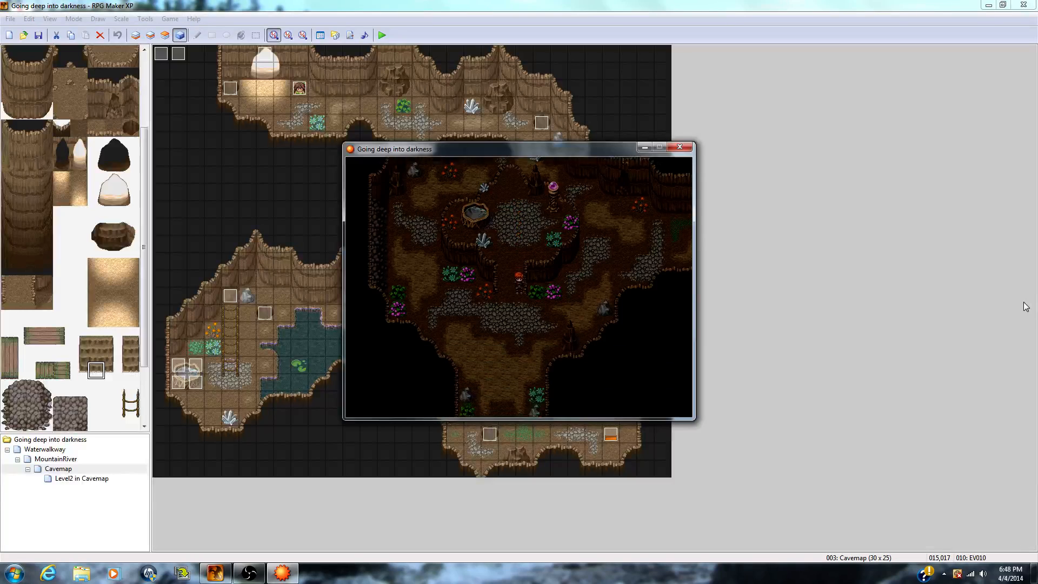
Step: Follow the cave floor northeast to the foot of the wide stairs
key(Right)
key(Right)
key(Right)
key(Up)
key(Up)
key(Right)
key(Right)
key(Right)
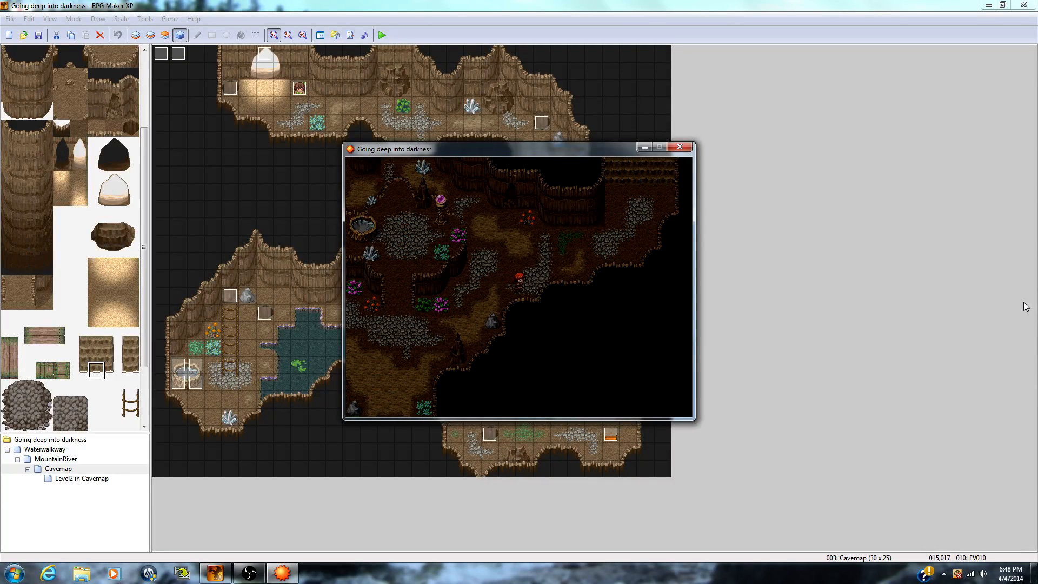
key(Up)
key(Right)
key(Right)
key(Right)
key(Up)
key(Up)
key(Right)
key(Right)
key(Right)
key(Right)
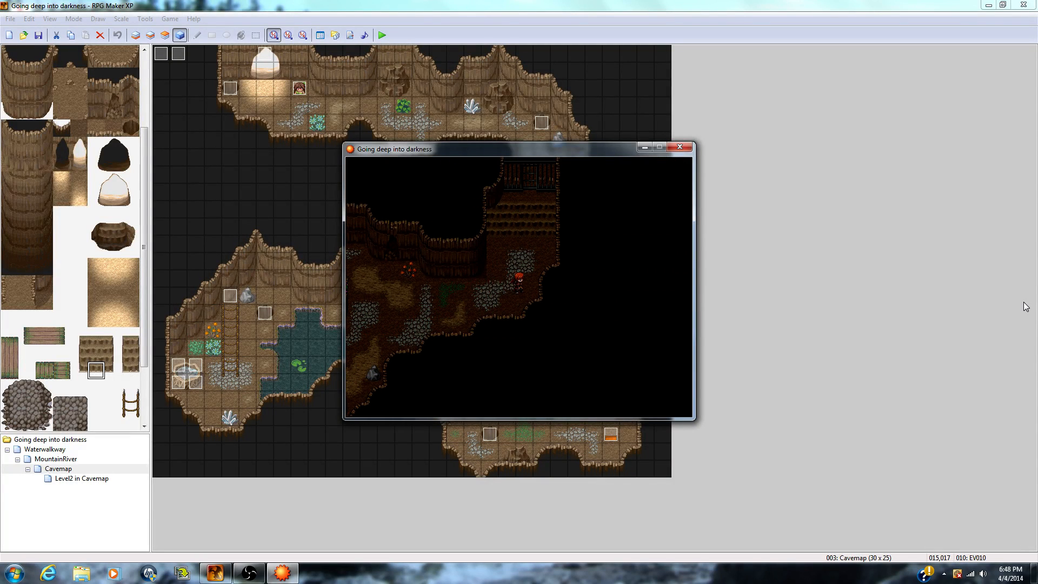
Step: Climb the wide stairs and try to pass through the closed gate
key(Up)
key(Up)
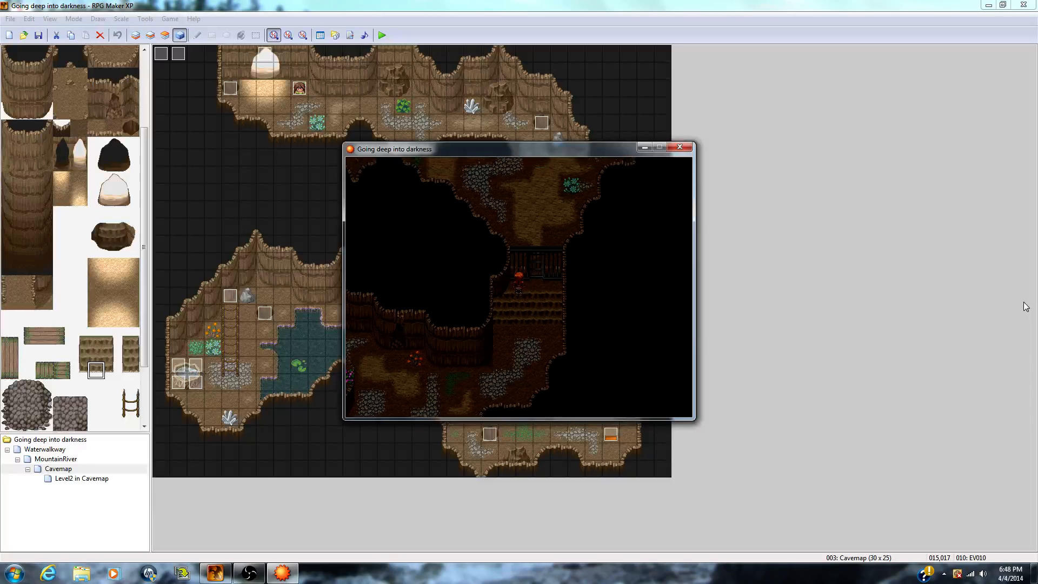
key(Up)
key(Right)
key(Left)
key(Up)
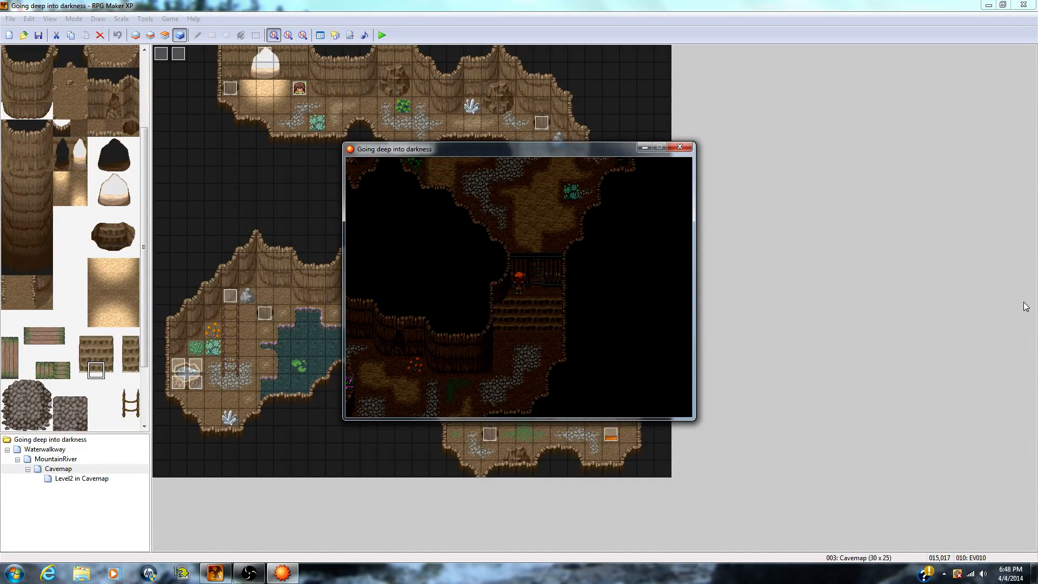
Step: Head back down the stairs and return southwest to the raised platform's southern opening
key(Down)
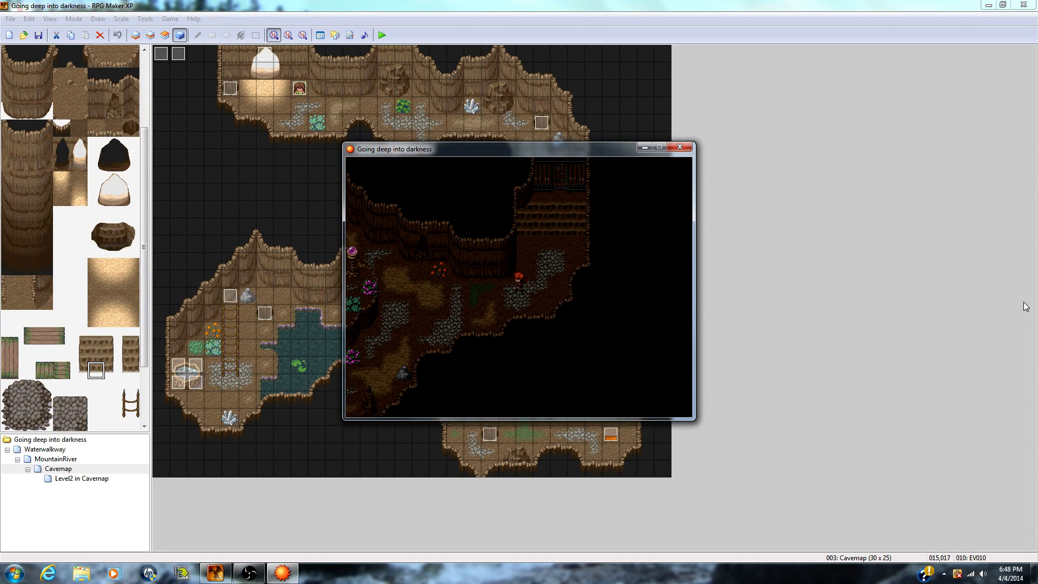
key(Left)
key(Down)
key(Left)
key(Down)
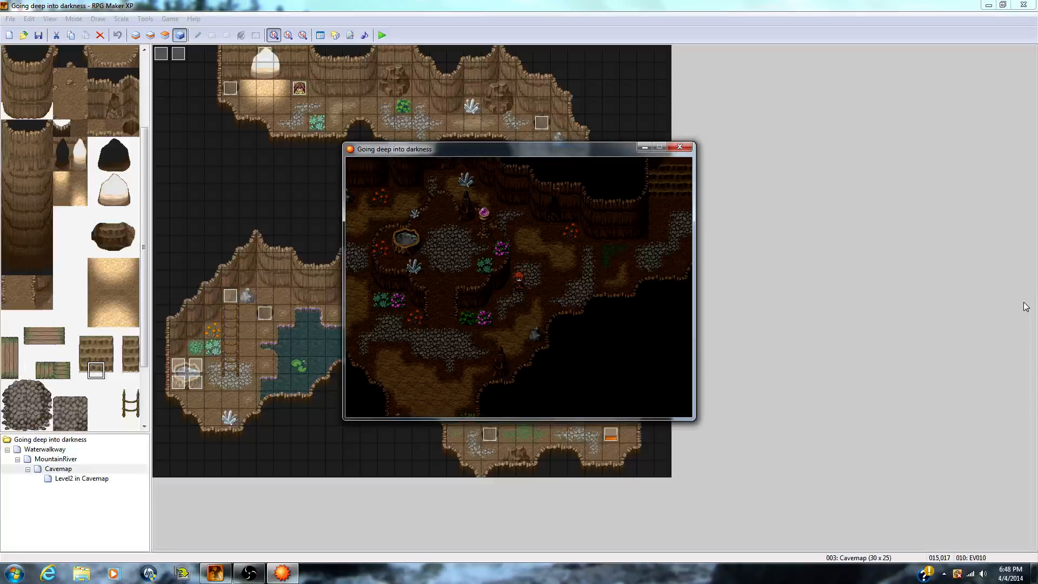
key(Left)
key(Left)
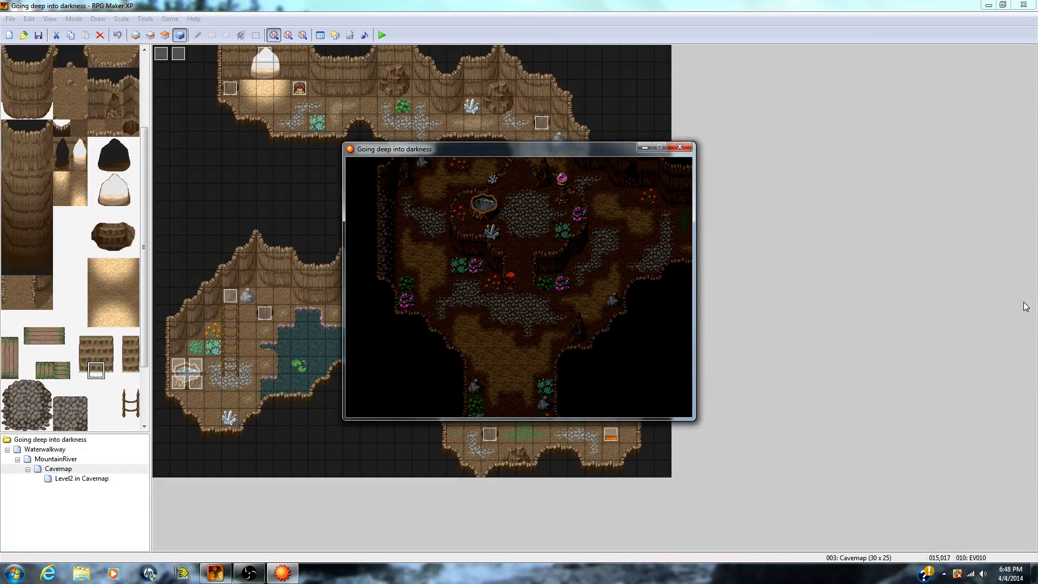
Step: Go up to the pink orb pillar on the raised platform and activate its switch
key(Up)
key(Up)
key(Right)
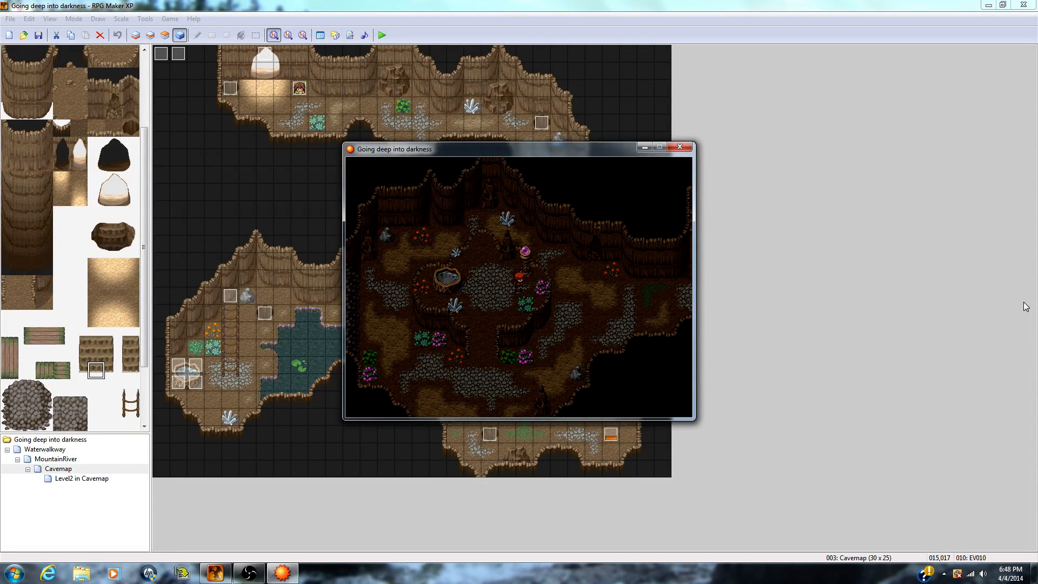
key(Left)
key(Up)
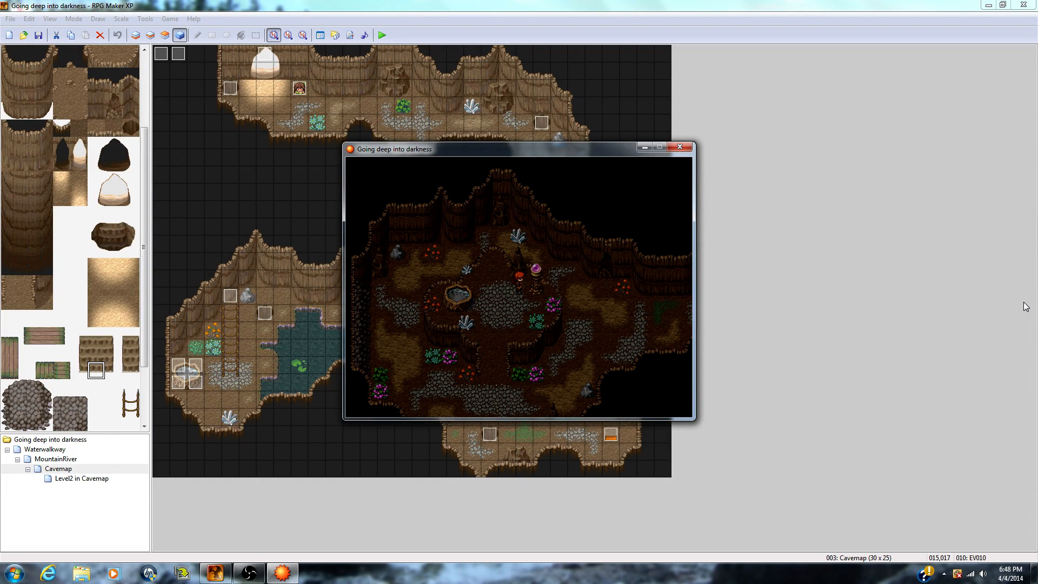
key(Return)
key(Return)
Step: Leave the raised platform by its southern opening and round its eastern side
key(Down)
key(Down)
key(Down)
key(Down)
key(Down)
key(Down)
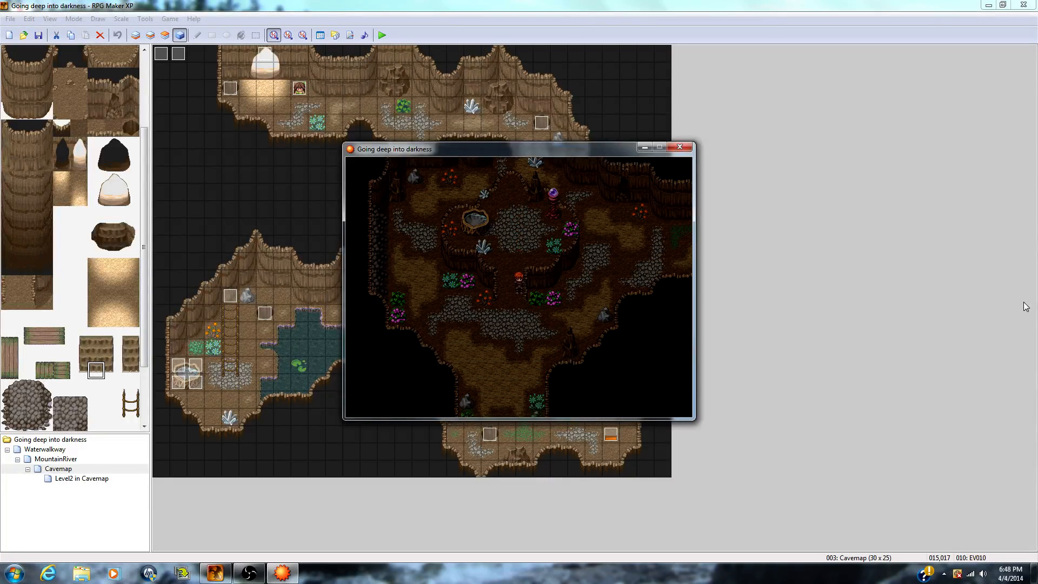
key(Right)
key(Right)
key(Up)
key(Up)
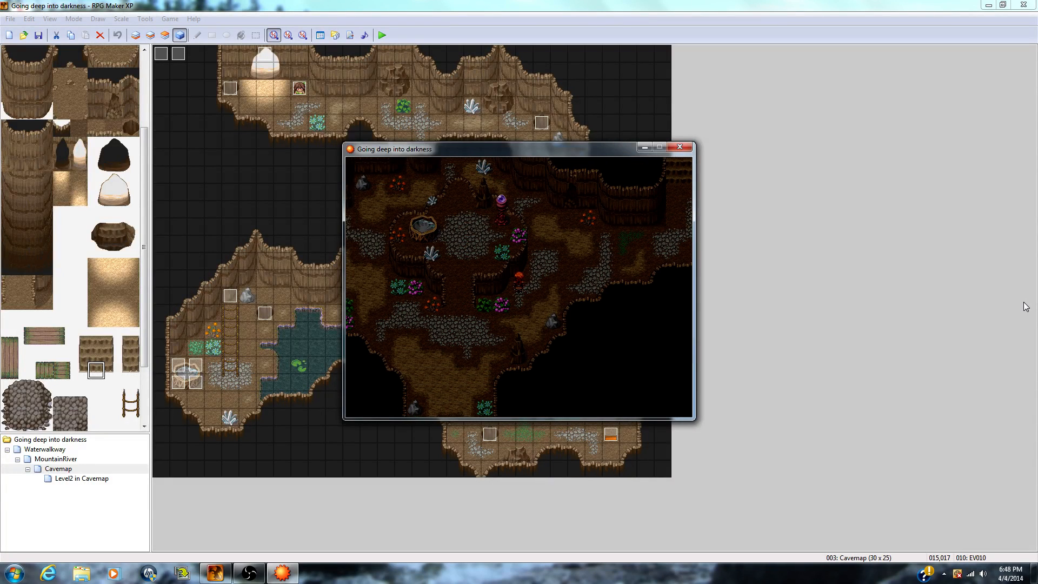
Step: Continue northeast past the green moss patch toward the wide stairs
key(Right)
key(Right)
key(Up)
key(Up)
key(Right)
key(Right)
key(Right)
key(Right)
key(Right)
key(Right)
key(Right)
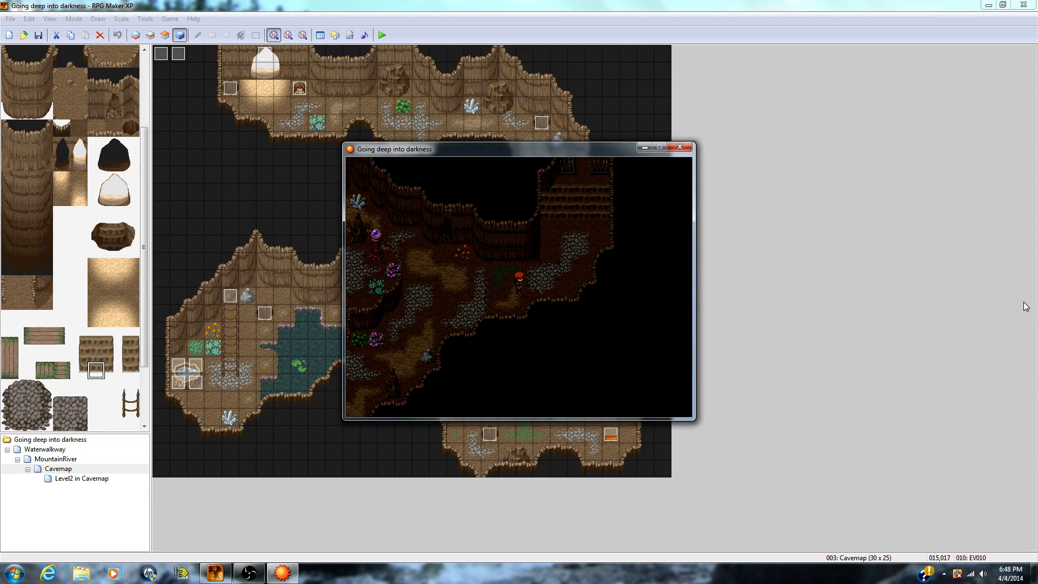
Step: Climb the wide stairs and pass through the open gate into the northern chamber
key(Up)
key(Up)
key(Up)
key(Up)
key(Up)
key(Up)
key(Up)
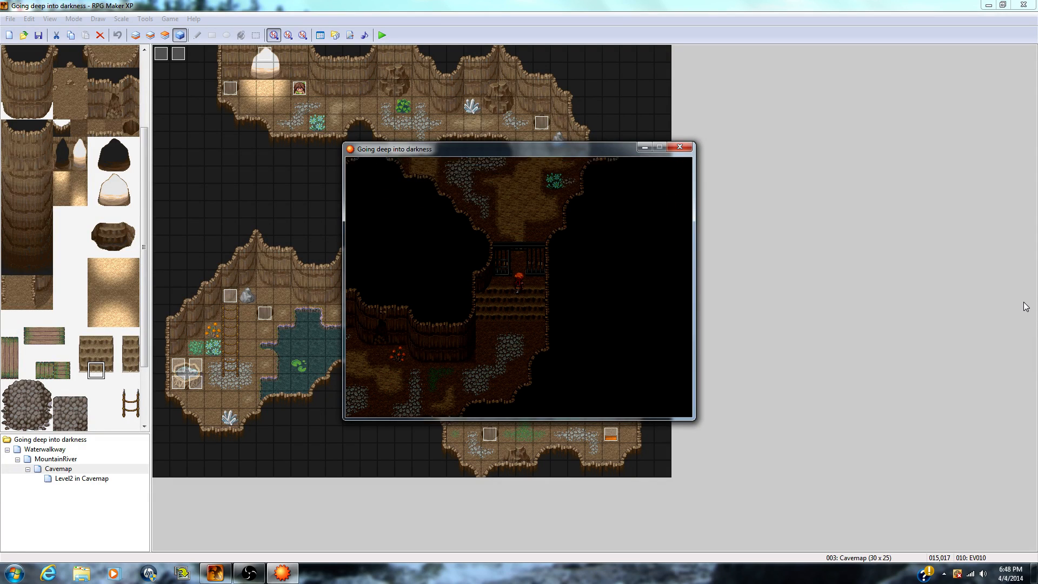
key(Up)
key(Up)
key(Up)
key(Up)
key(Up)
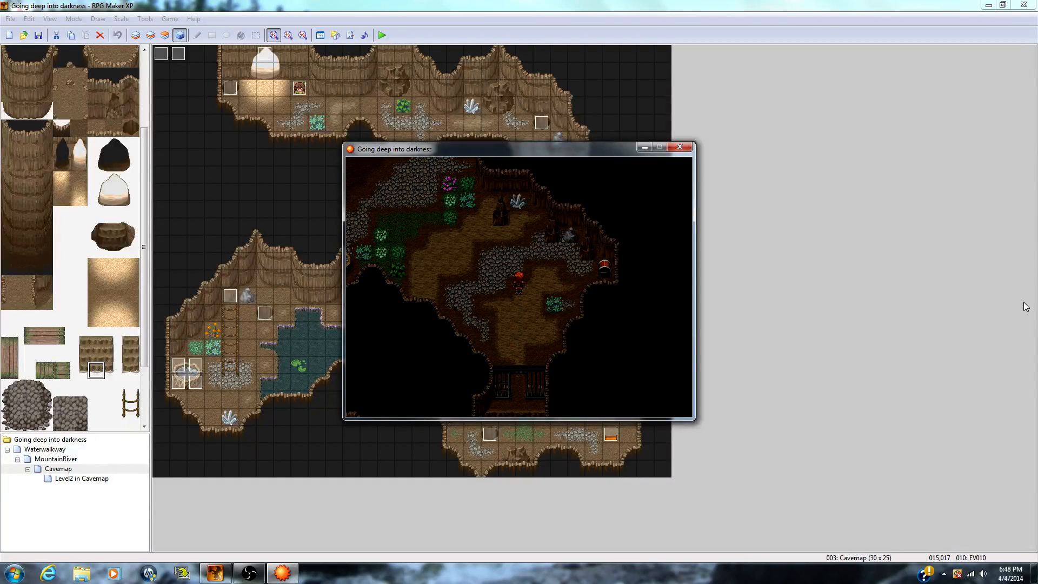
Step: Walk to the chest in the northern chamber's eastern nook and open it
key(Up)
key(Right)
key(Right)
key(Right)
key(Right)
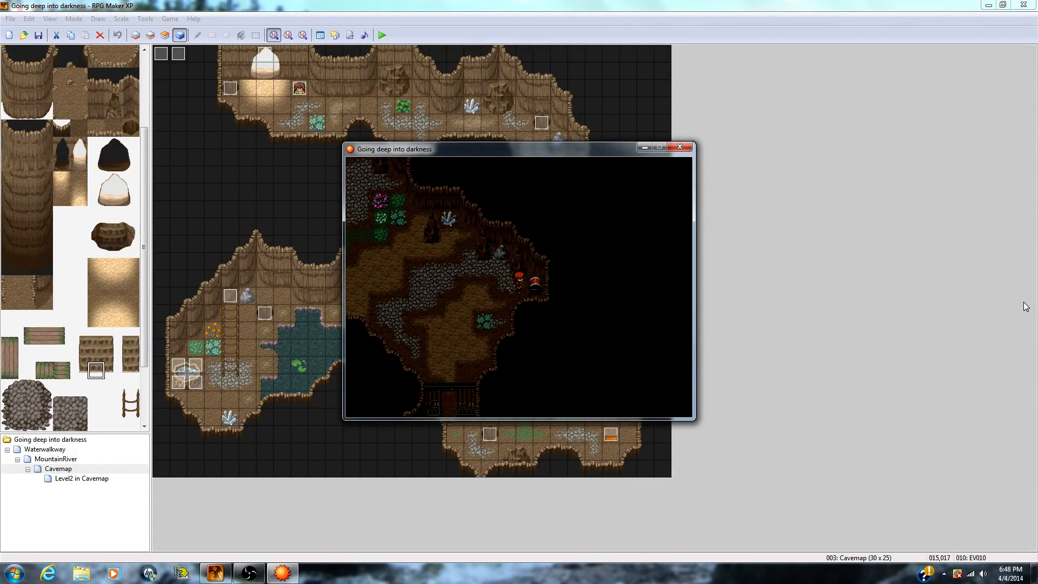
key(Return)
key(Return)
Step: Cross the northern chamber from the chest to the green plants in its middle
key(Left)
key(Left)
key(Left)
key(Left)
key(Left)
key(Left)
key(Left)
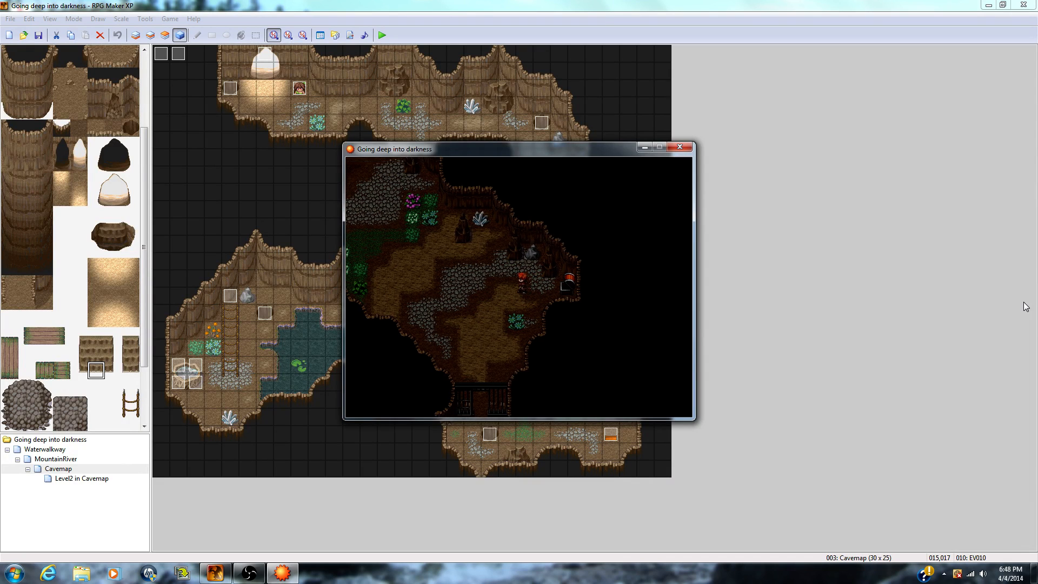
key(Left)
key(Left)
key(Left)
key(Up)
key(Up)
key(Up)
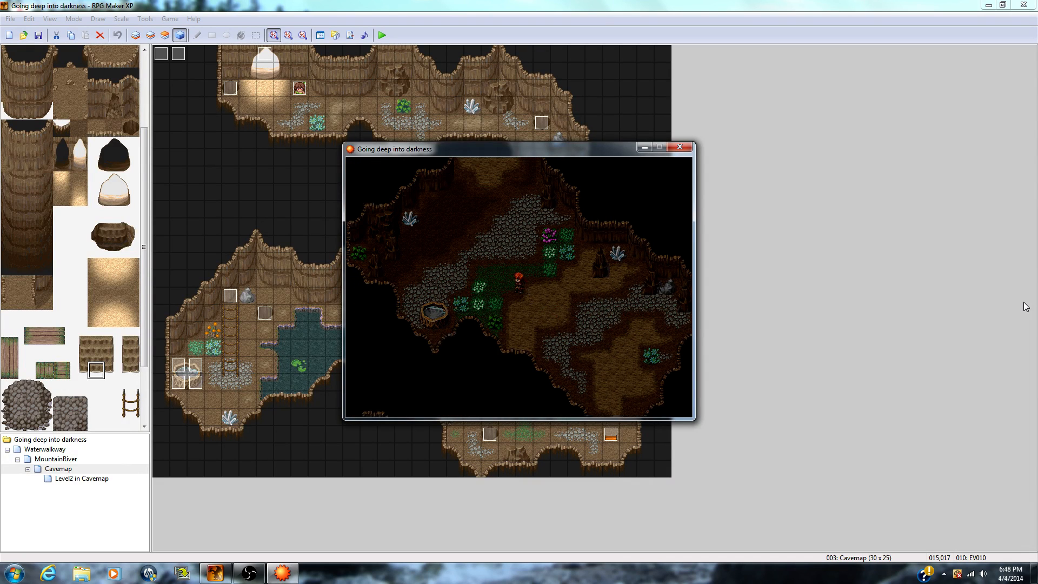
Step: Walk to the fountain in the chamber's southwestern corner and use it
key(Left)
key(Left)
key(Left)
key(Left)
key(Left)
key(Down)
key(Down)
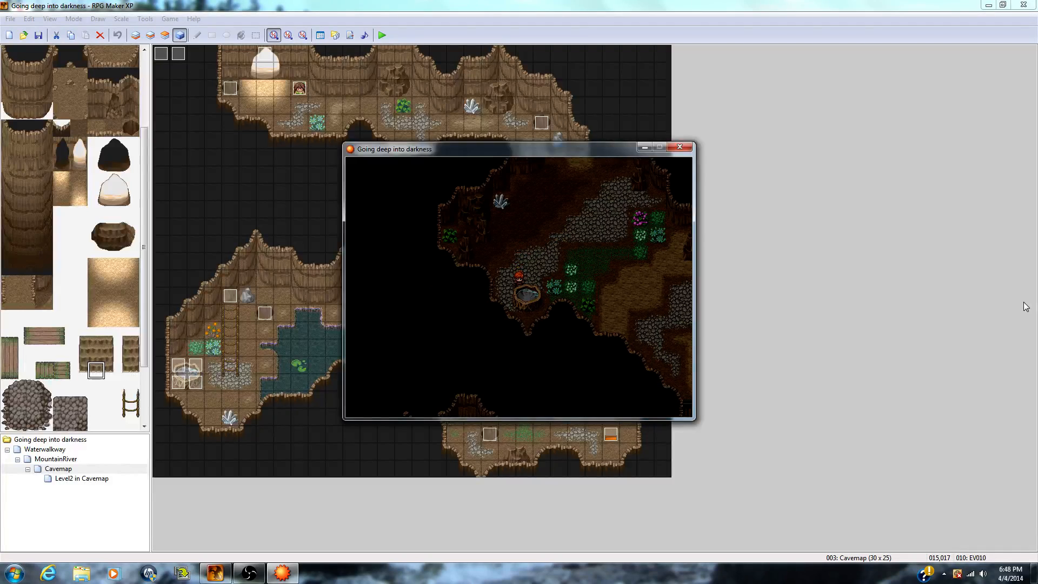
key(Return)
key(Return)
Step: Walk from the fountain up the northern passage to the path just south of the pale round disc
key(Up)
key(Up)
key(Up)
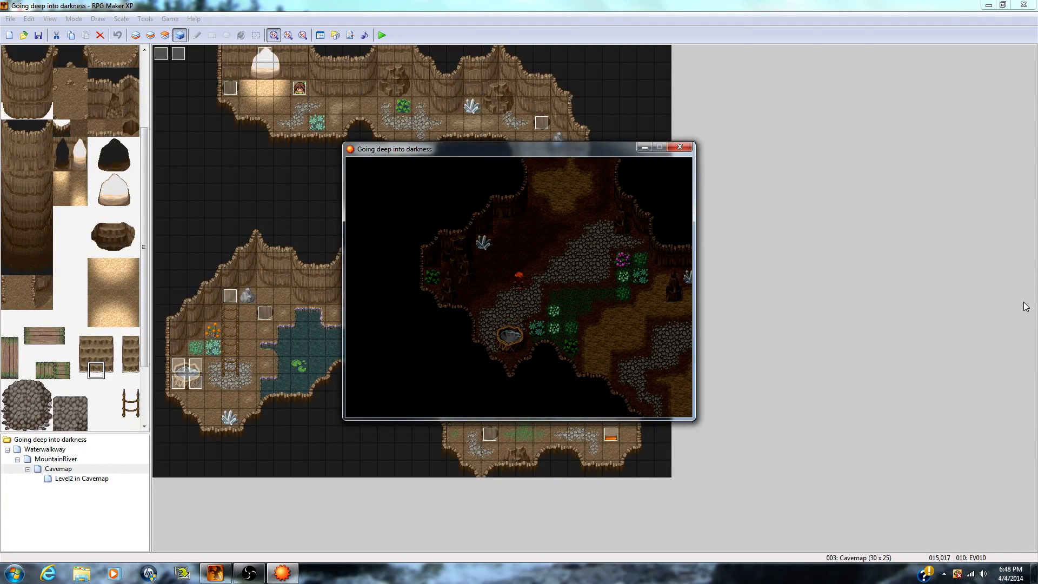
key(Right)
key(Right)
key(Right)
key(Right)
key(Up)
key(Up)
key(Up)
key(Up)
key(Up)
key(Up)
key(Up)
key(Up)
key(Up)
key(Up)
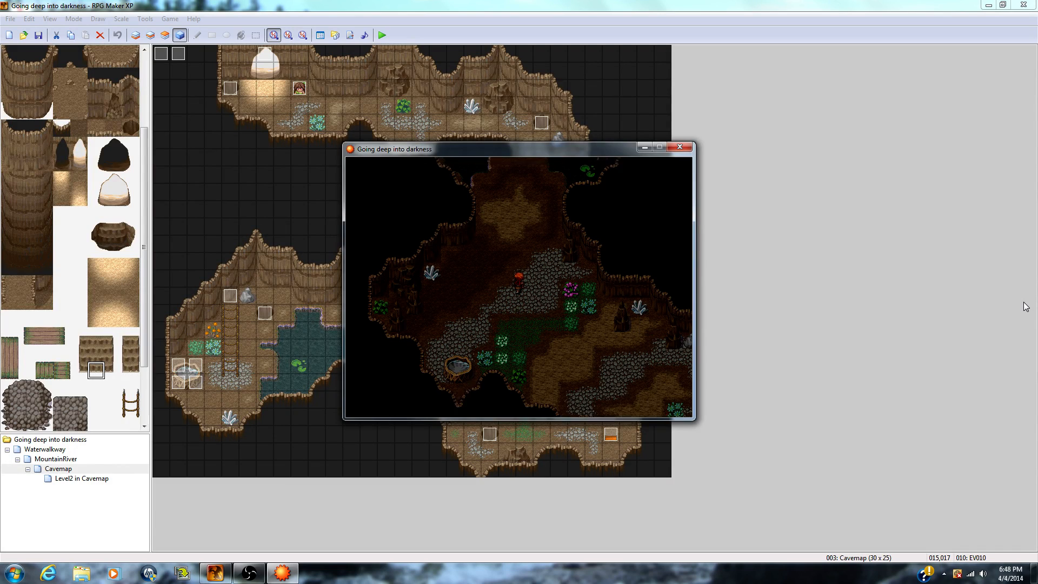
key(Up)
key(Up)
key(Up)
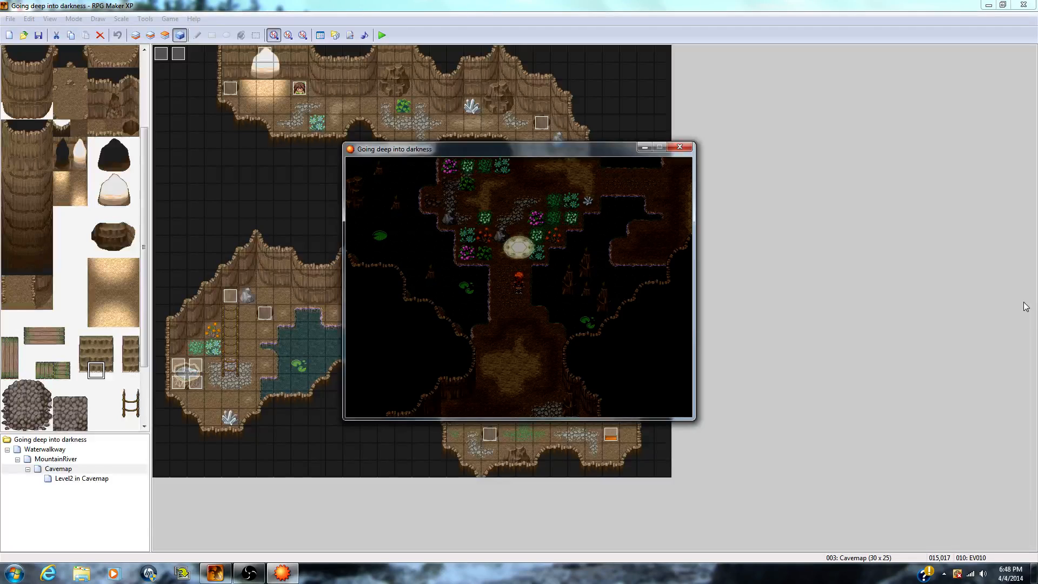
Step: Step up to the pale round disc at the plant-covered island's entrance and interact with it
key(Up)
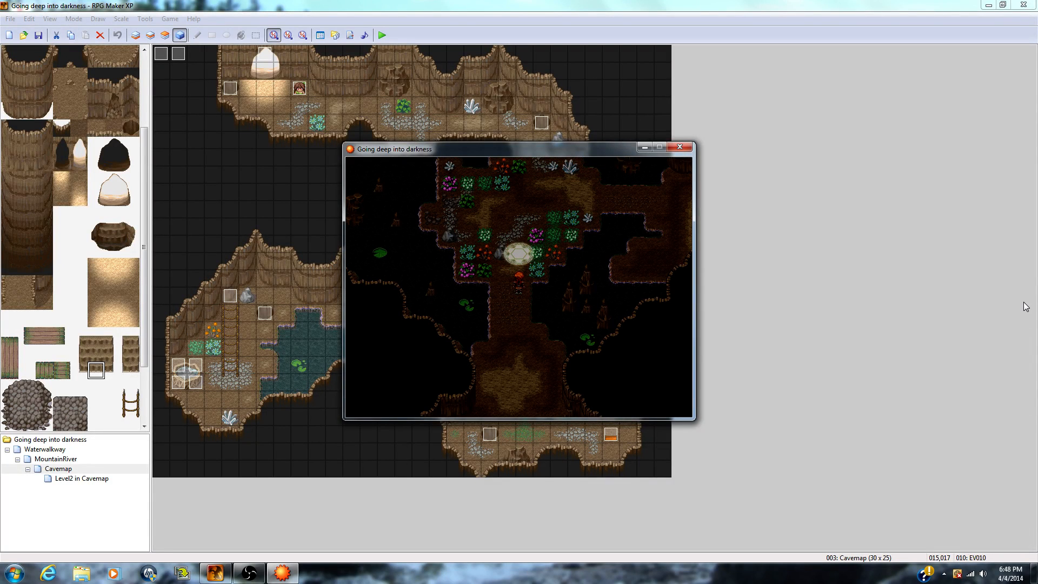
key(Up)
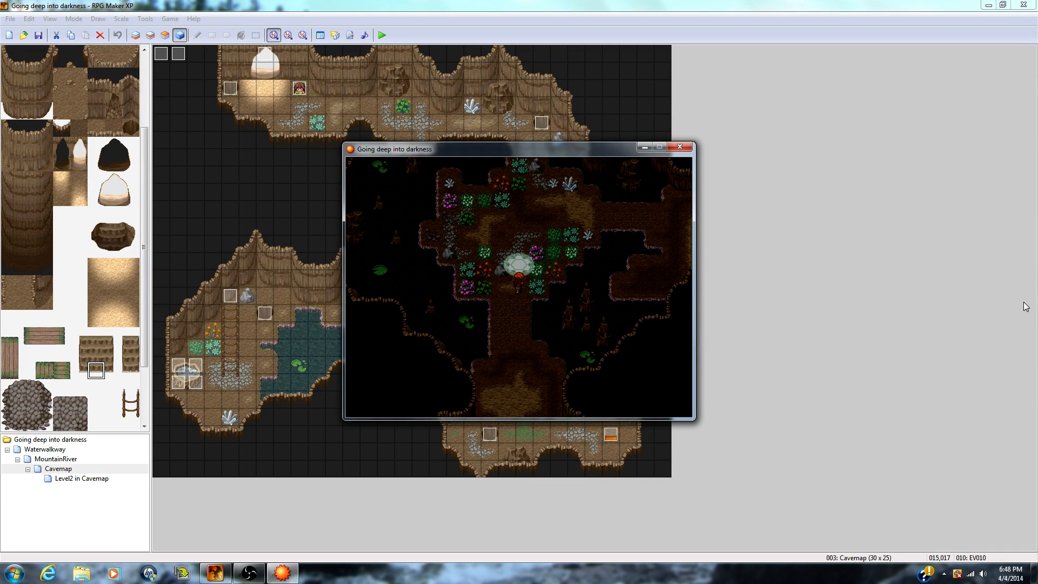
key(Return)
key(Return)
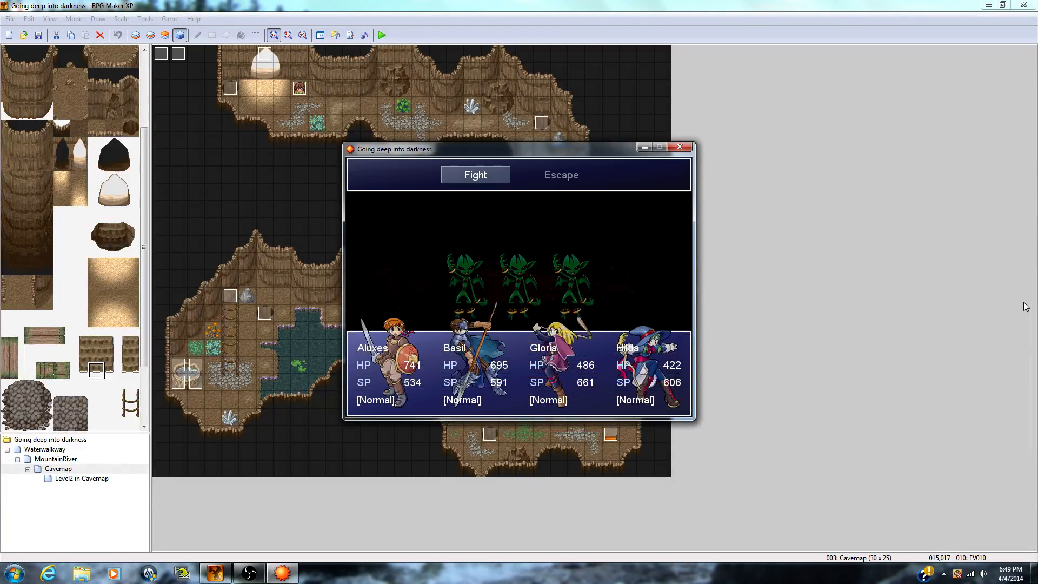
Step: Start the fight against the three imps and have Aluxes use Cross Cut on the first imp
key(Return)
key(Down)
key(Return)
key(Return)
key(Return)
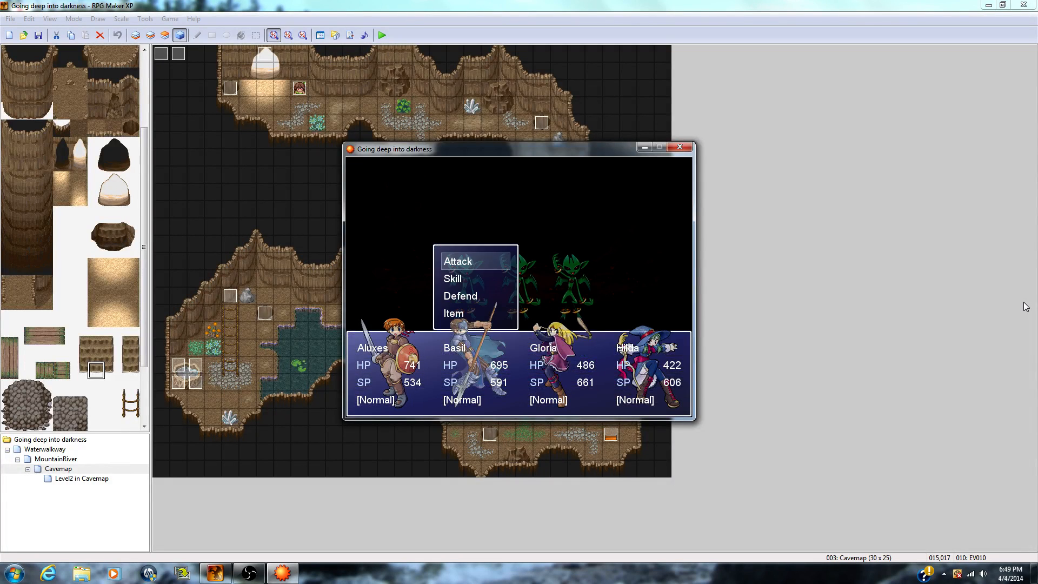
Step: Have Basil use his skill on the first of the three imps
key(Down)
key(Return)
key(Return)
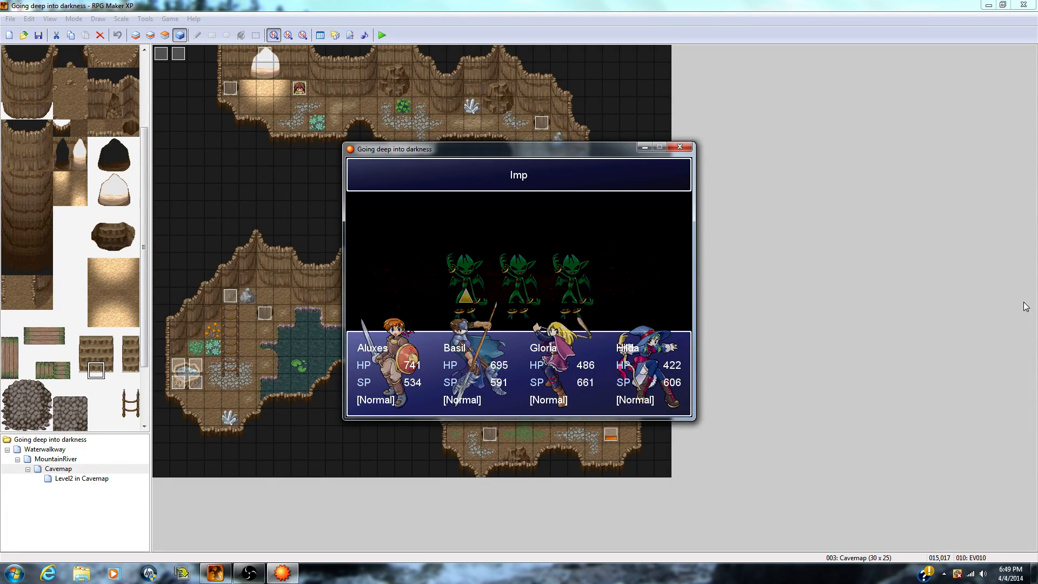
key(Return)
key(Down)
key(Up)
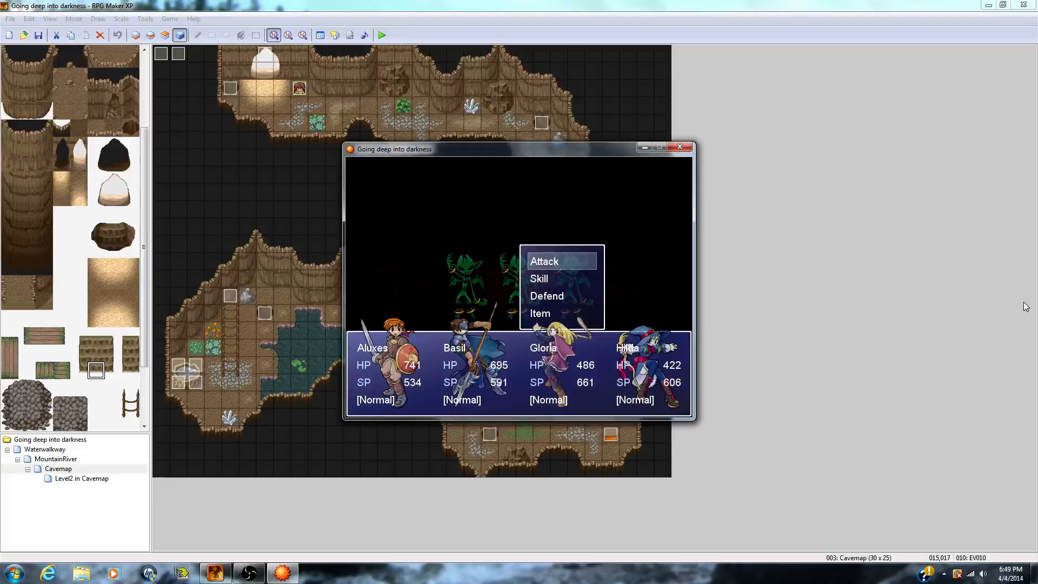
key(Escape)
key(Down)
key(Return)
key(Return)
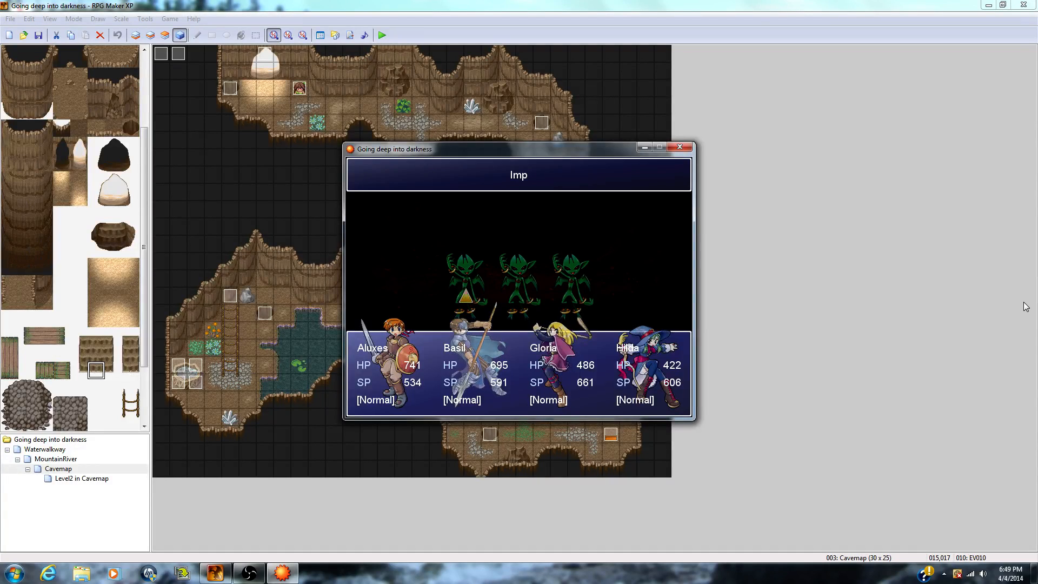
key(Return)
Step: Have Gloria make a normal attack on the first imp instead of using a skill
key(Down)
key(Return)
key(Escape)
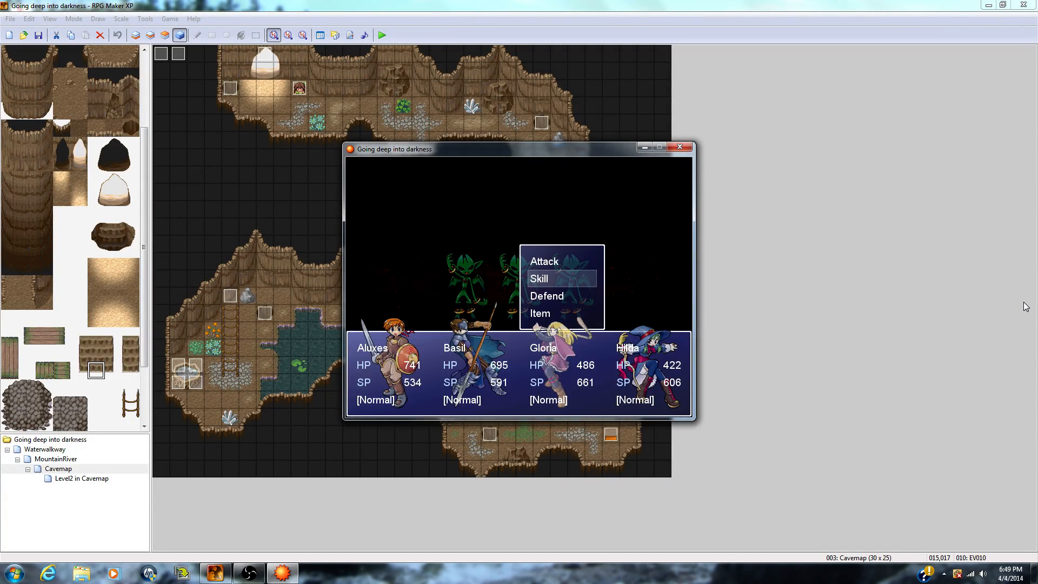
key(Up)
key(Return)
key(Return)
Step: Have Hilda cast Fire on the first imp to complete the party's round
key(Down)
key(Return)
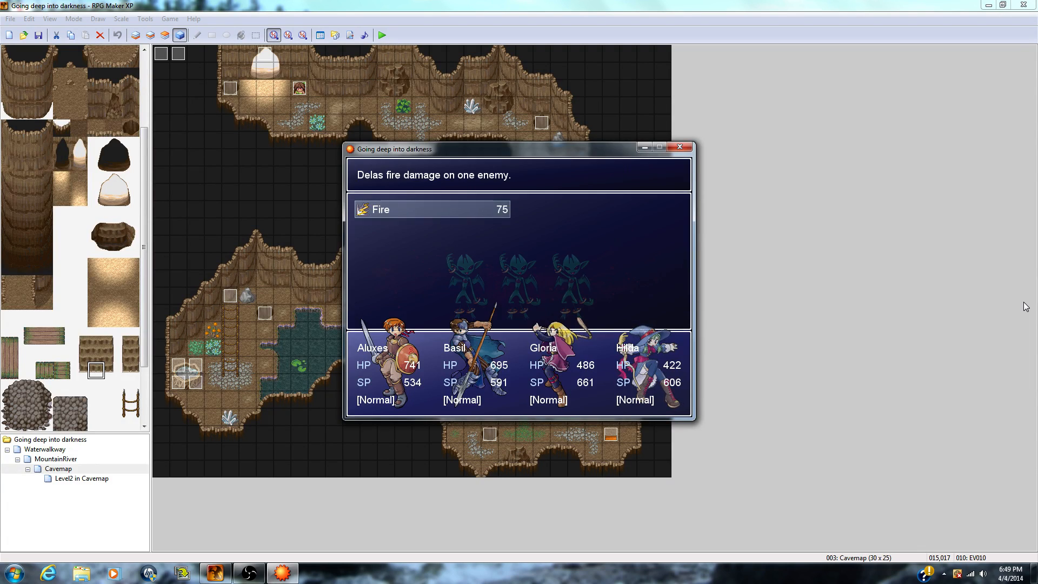
key(Return)
key(Return)
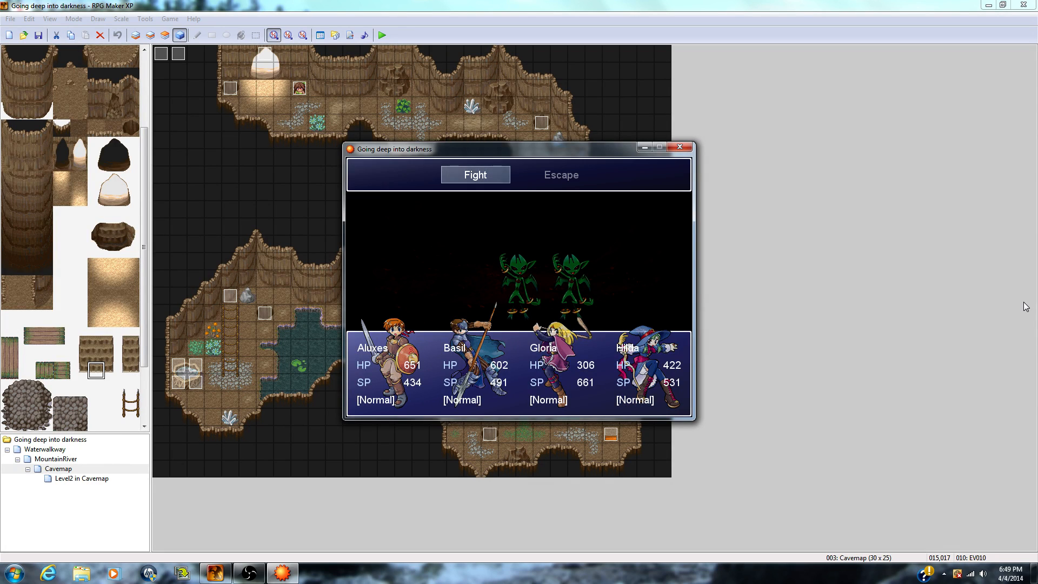
Step: Continue the fight and have Aluxes make a normal attack on the first remaining imp instead of using Cross Cut
key(Return)
key(Down)
key(Return)
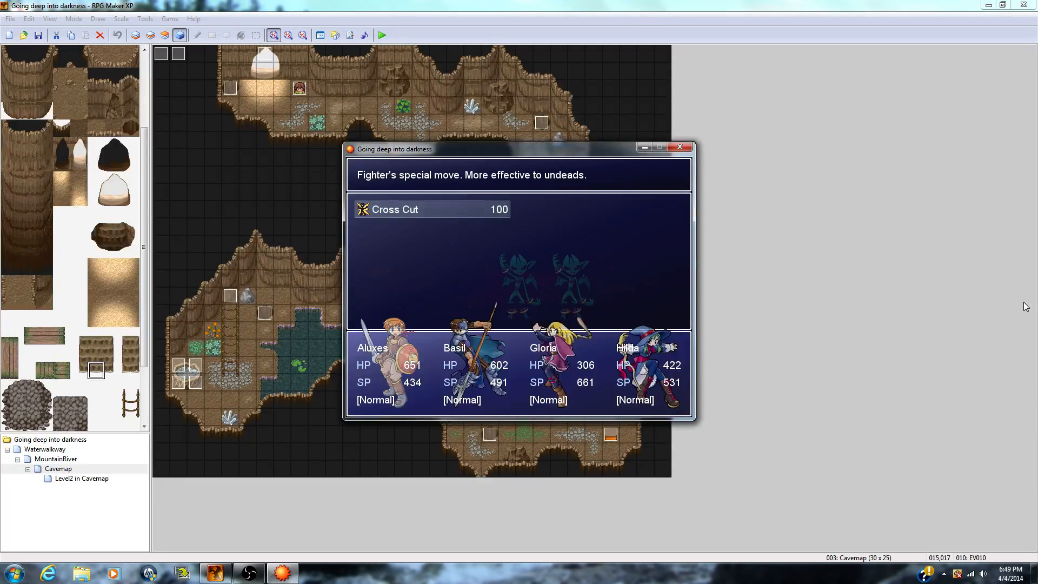
key(Escape)
key(Escape)
key(Return)
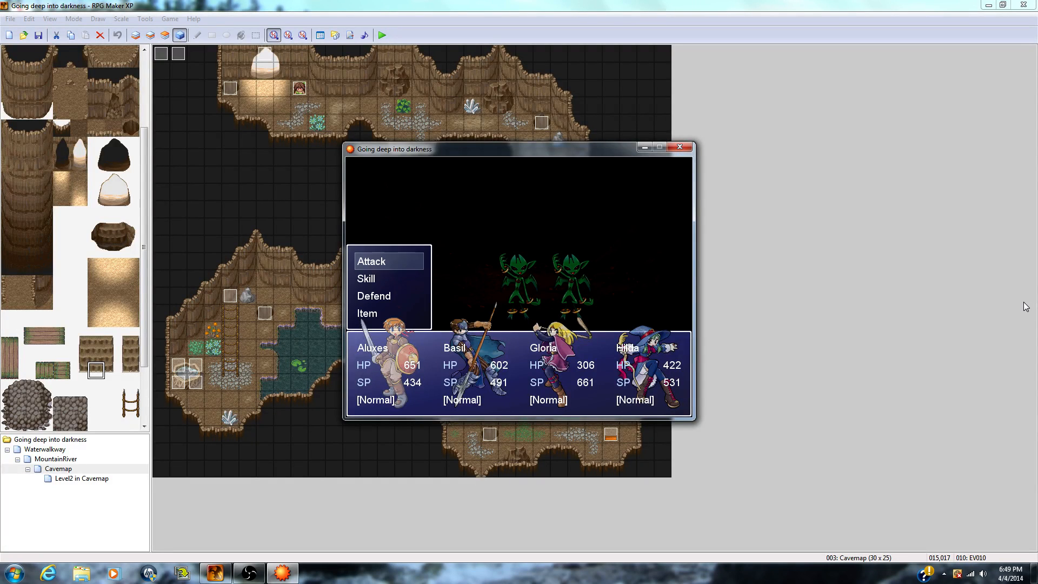
key(Return)
key(Return)
Step: Have Basil use his skill on the first of the two remaining imps
key(Down)
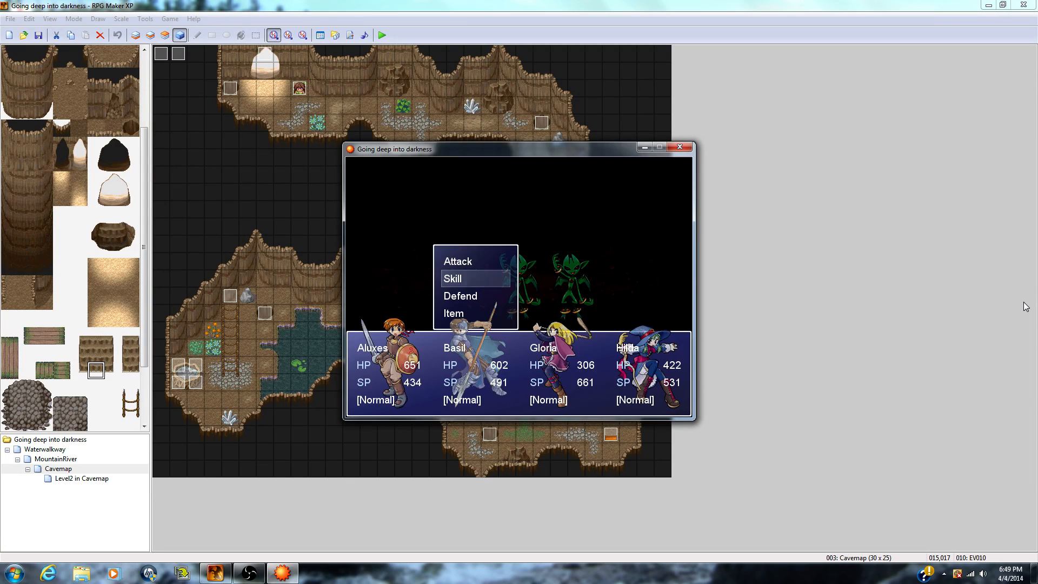
key(Return)
key(Return)
key(Return)
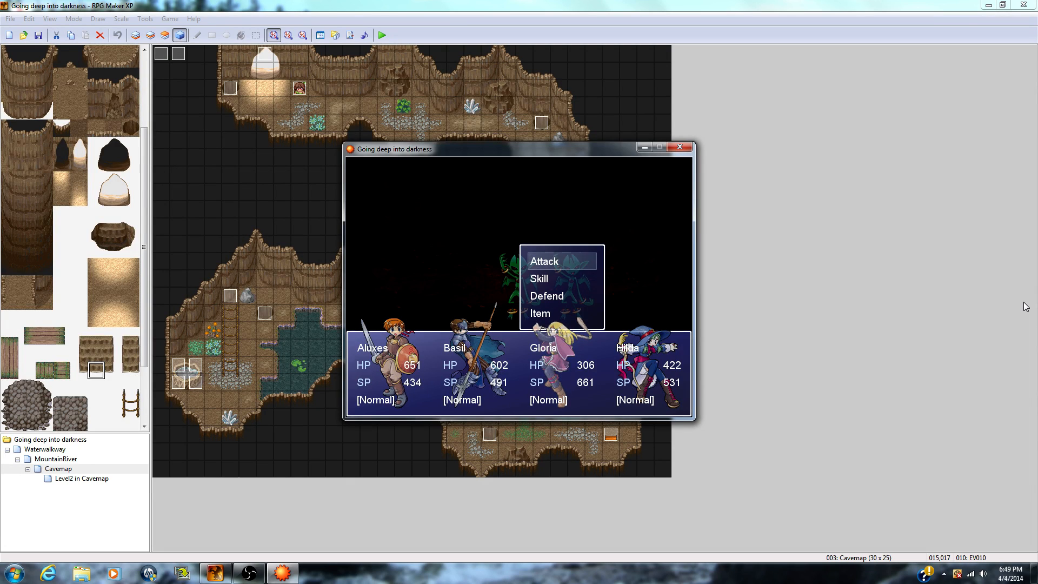
Step: Have Gloria use her healing skill on herself
key(Down)
key(Return)
key(Return)
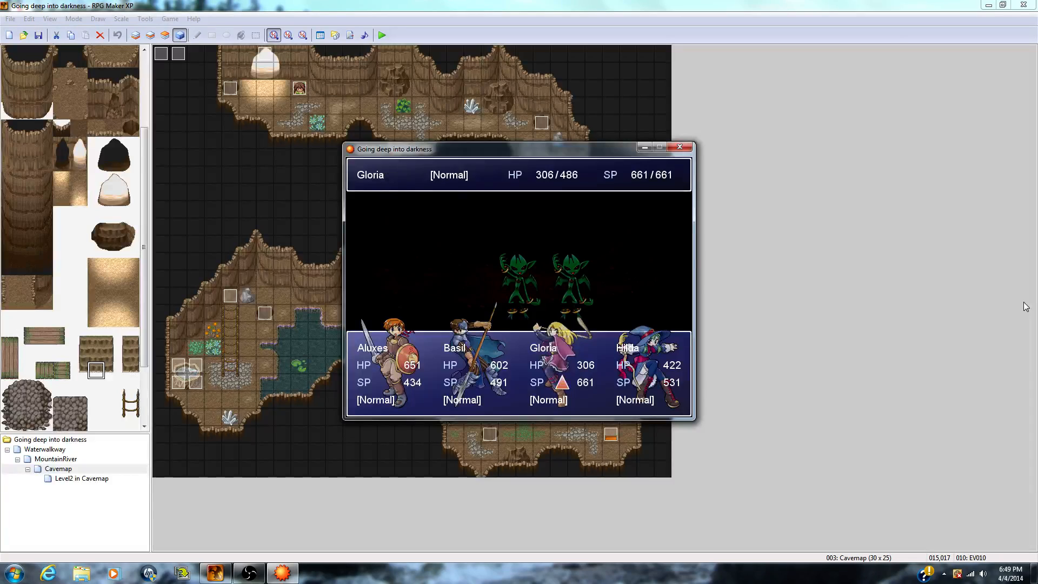
key(Right)
key(Left)
key(Return)
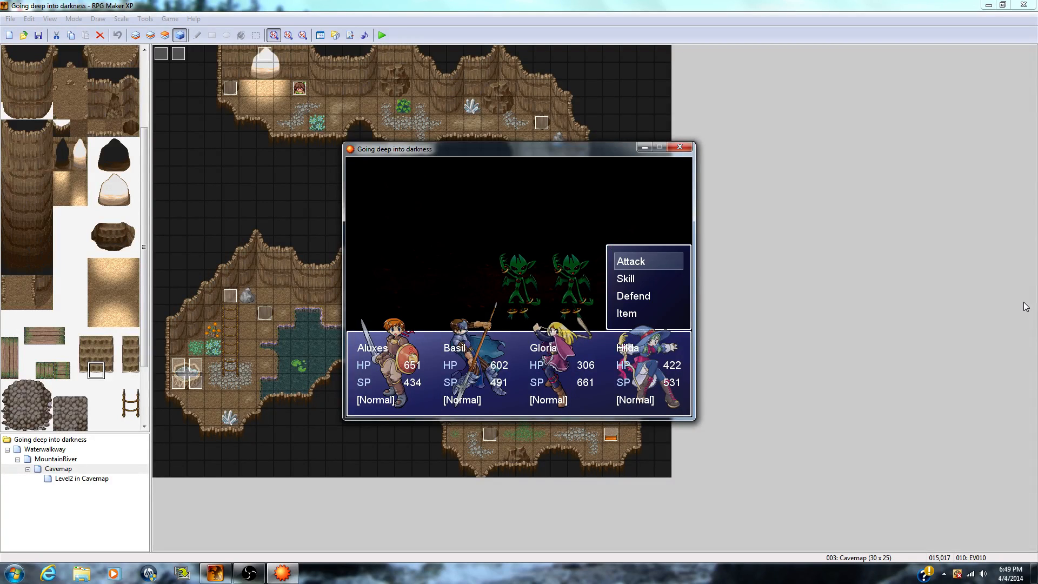
Step: Have Hilda cast Fire on the first of the two remaining imps
key(Down)
key(Return)
key(Return)
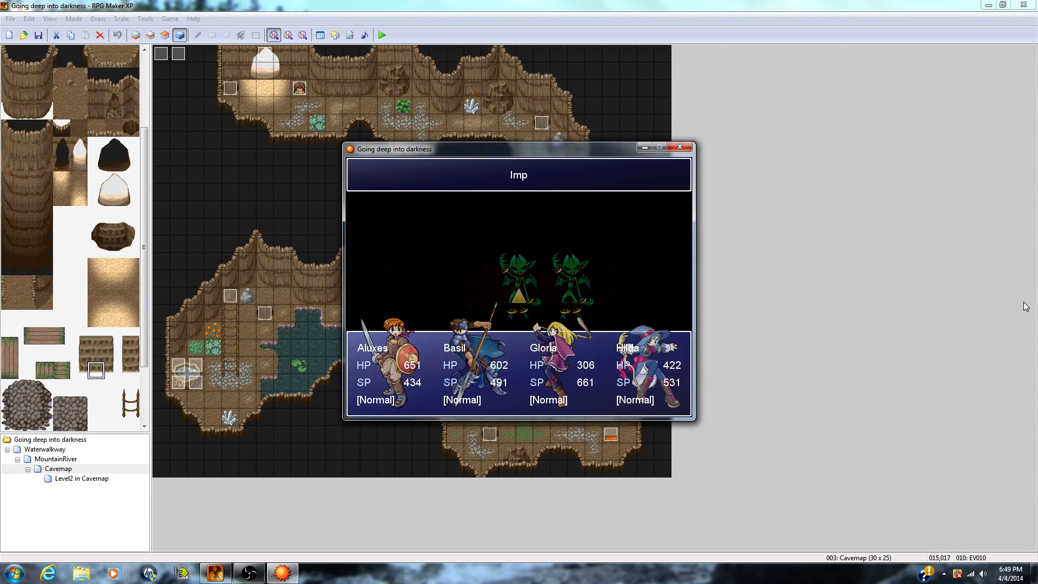
key(Return)
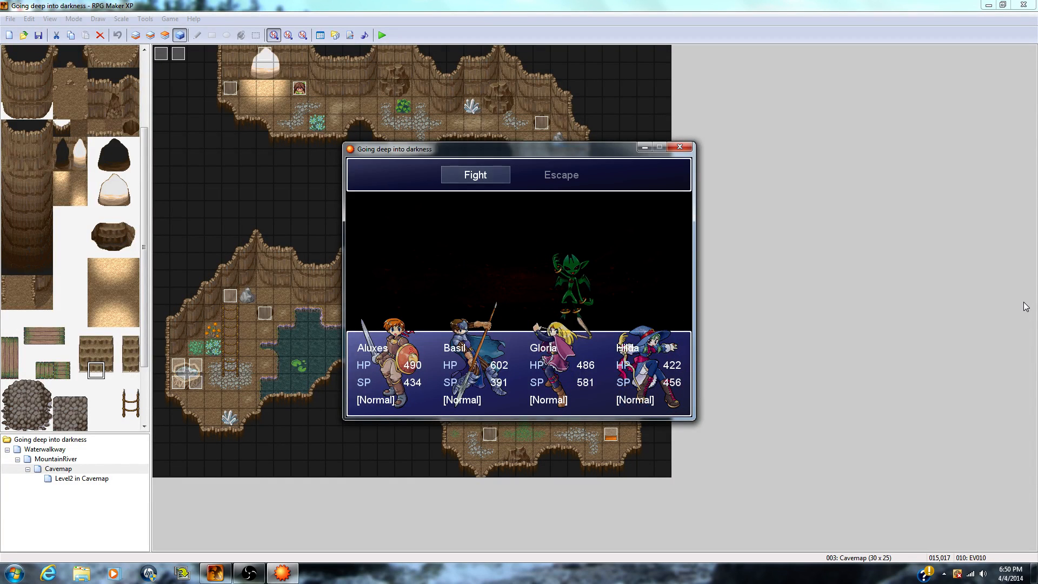
Step: Continue the fight and have Aluxes make a normal attack on the last imp instead of using a skill
key(Return)
key(Down)
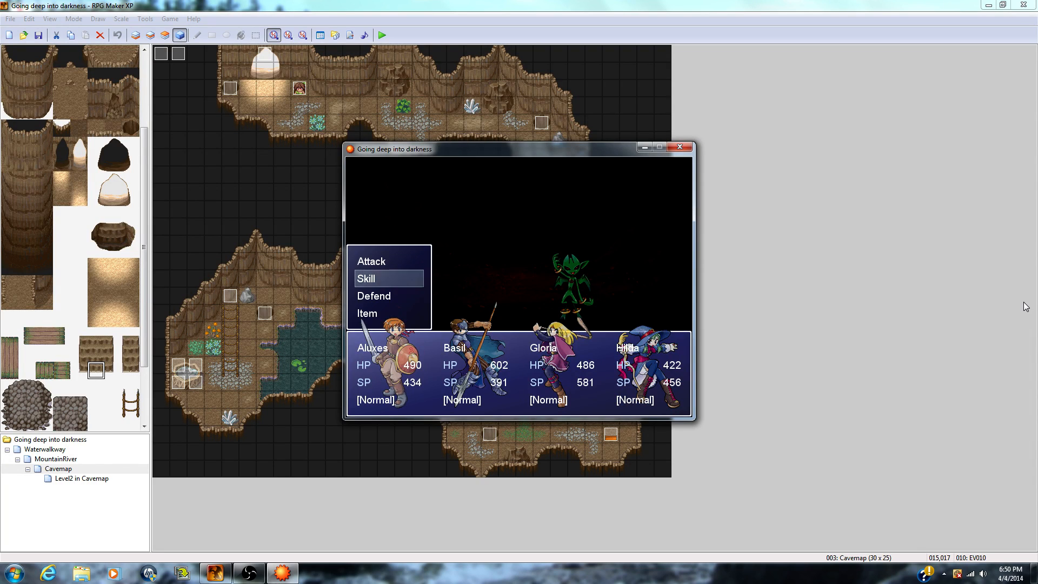
key(Return)
key(Return)
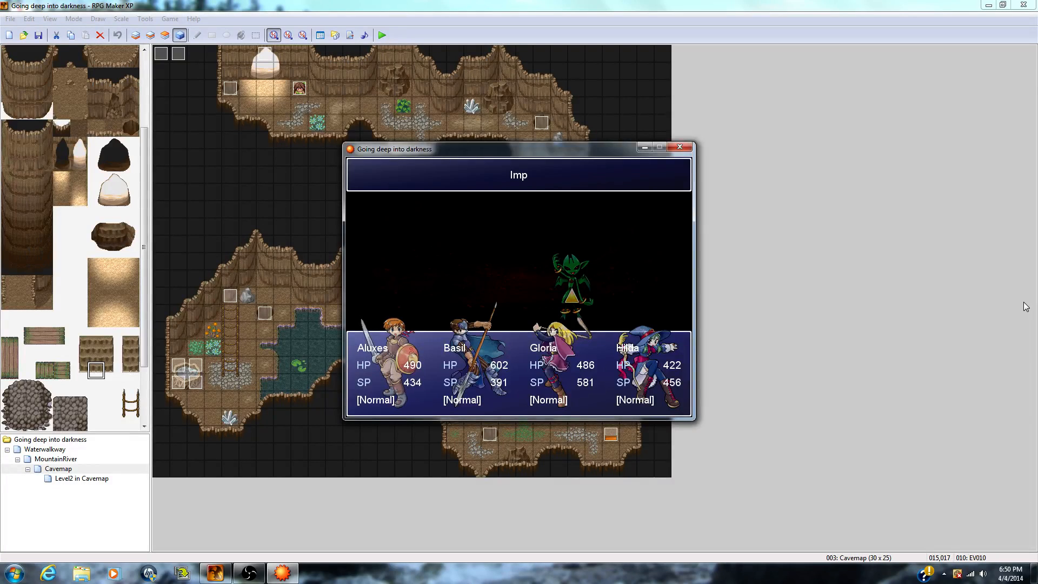
key(Escape)
key(Escape)
key(Return)
key(Return)
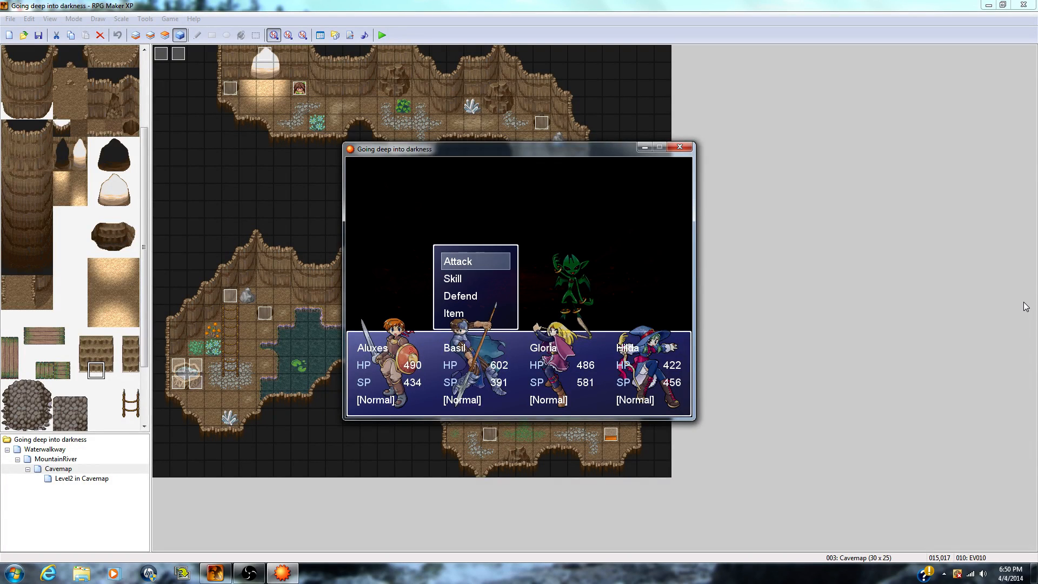
Step: Have Basil use his skill on the last imp
key(Down)
key(Return)
key(Return)
key(Return)
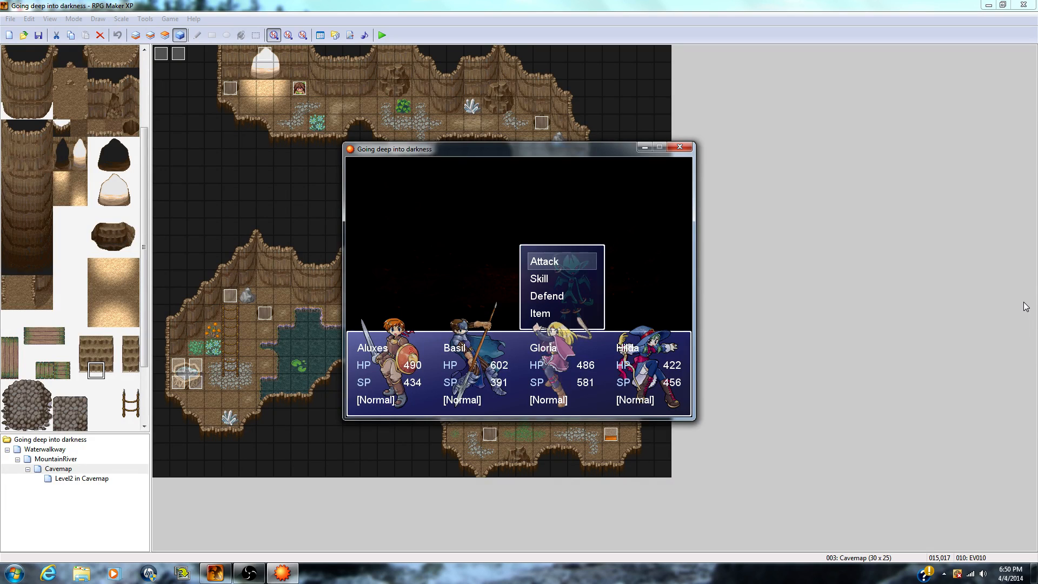
Step: Have Gloria use her healing skill on Aluxes
key(Down)
key(Return)
key(Return)
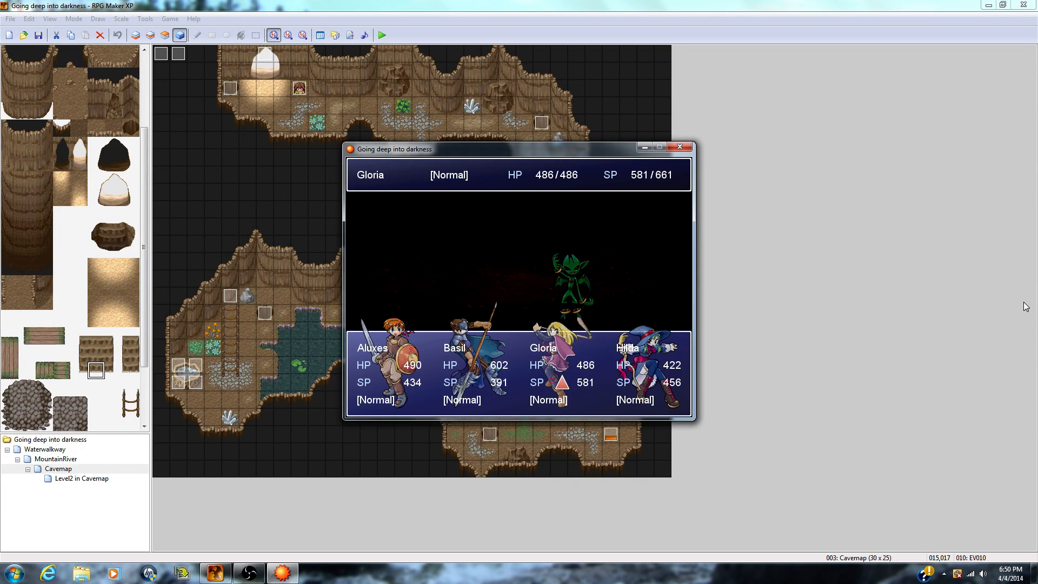
key(Left)
key(Left)
key(Return)
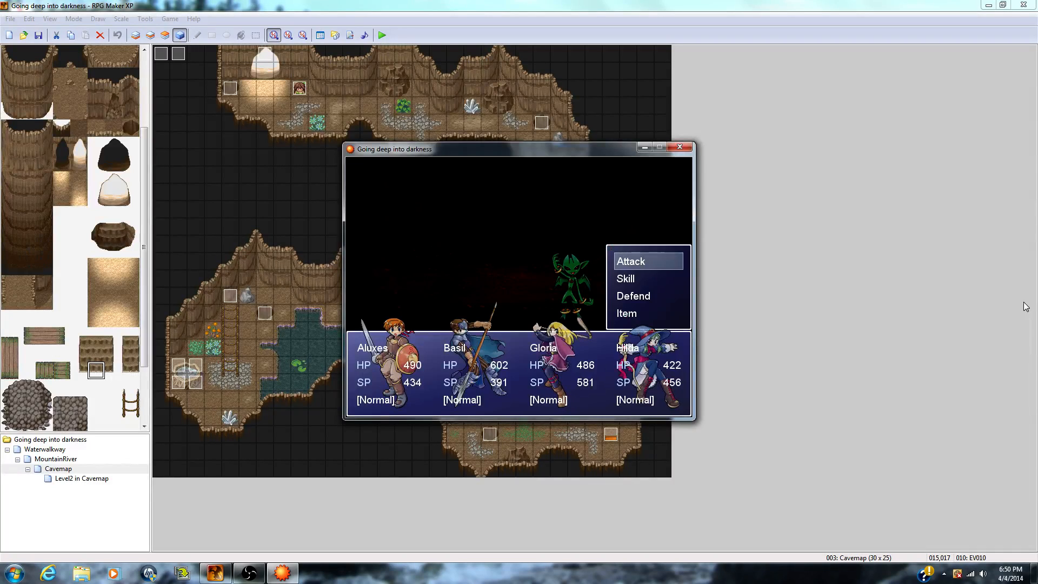
Step: Have Hilda cast Fire on the last imp and close the battle results
key(Down)
key(Return)
key(Return)
key(Return)
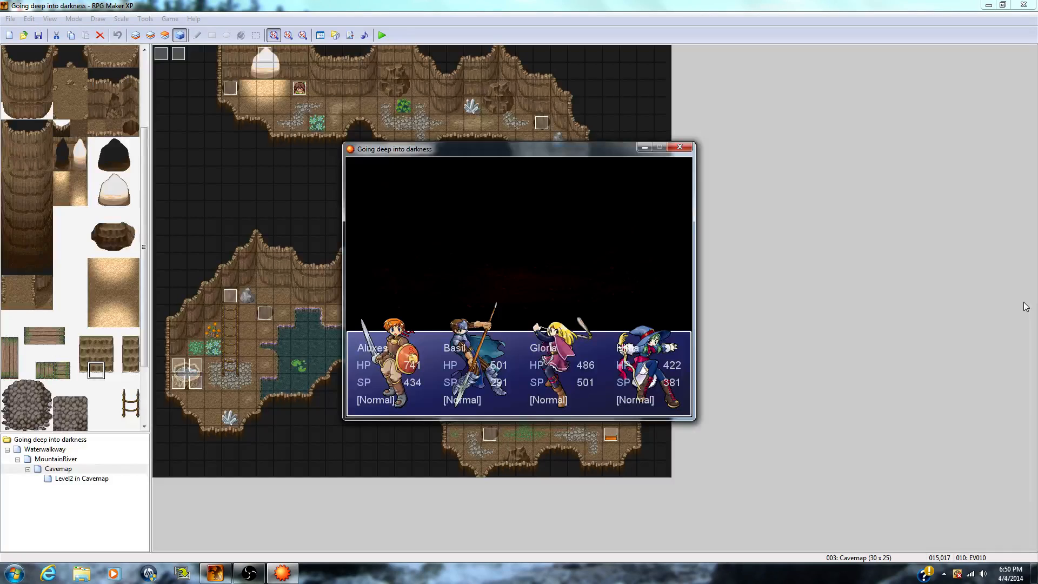
key(Return)
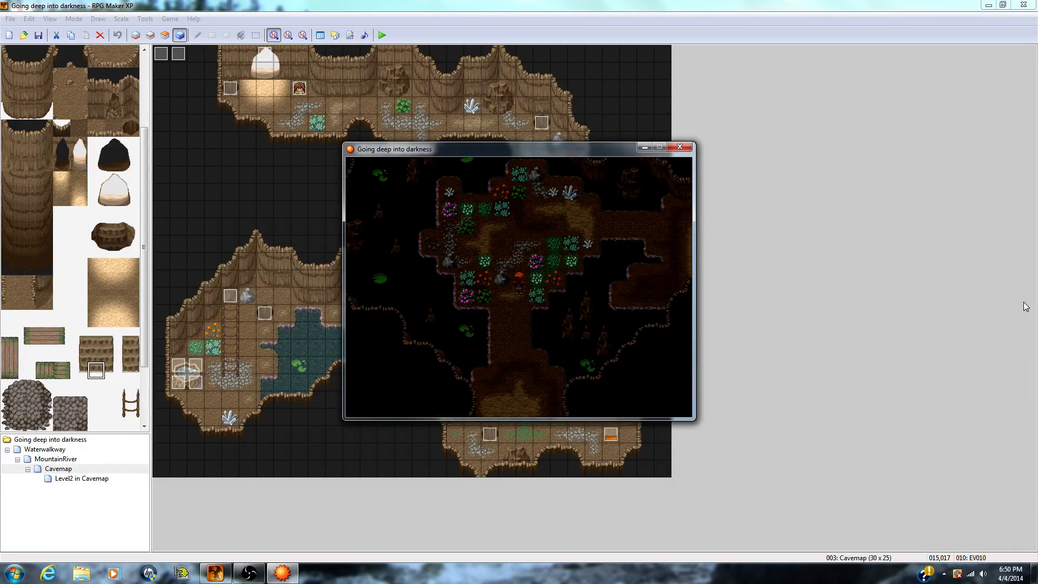
Step: Walk east from the plant-covered island along the path to the fountain and use it
key(Right)
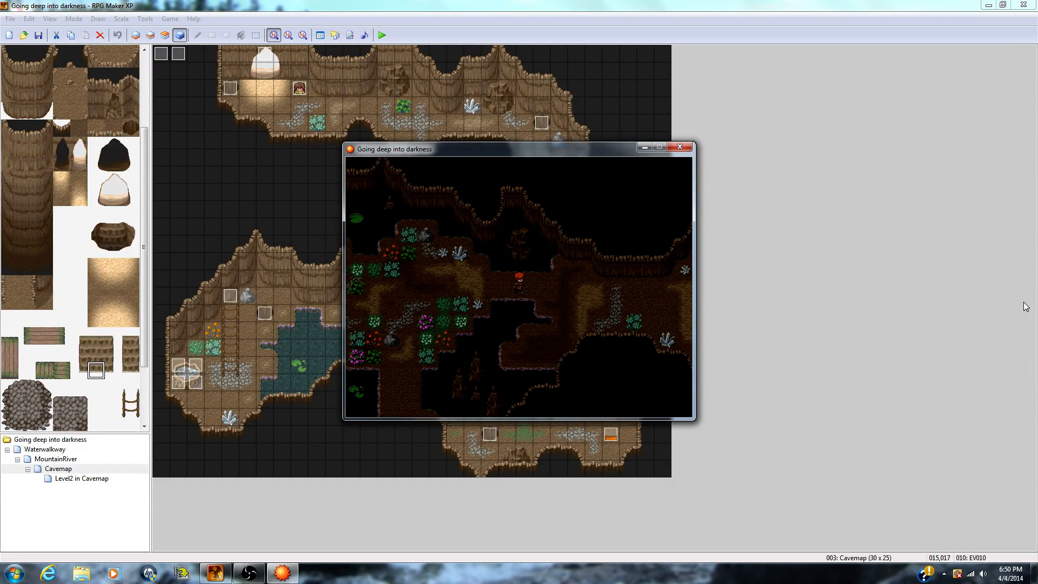
key(Right)
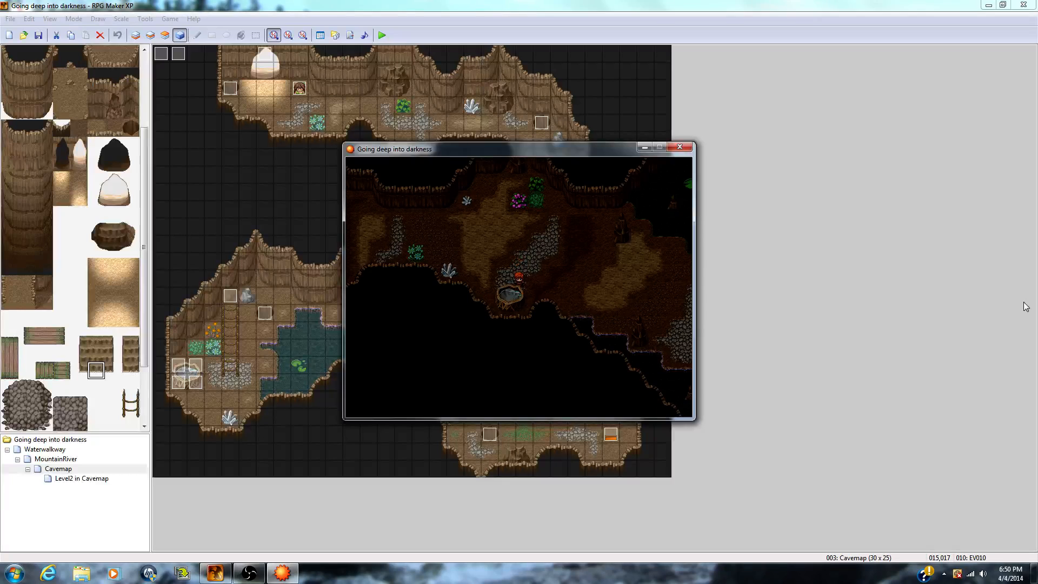
key(Return)
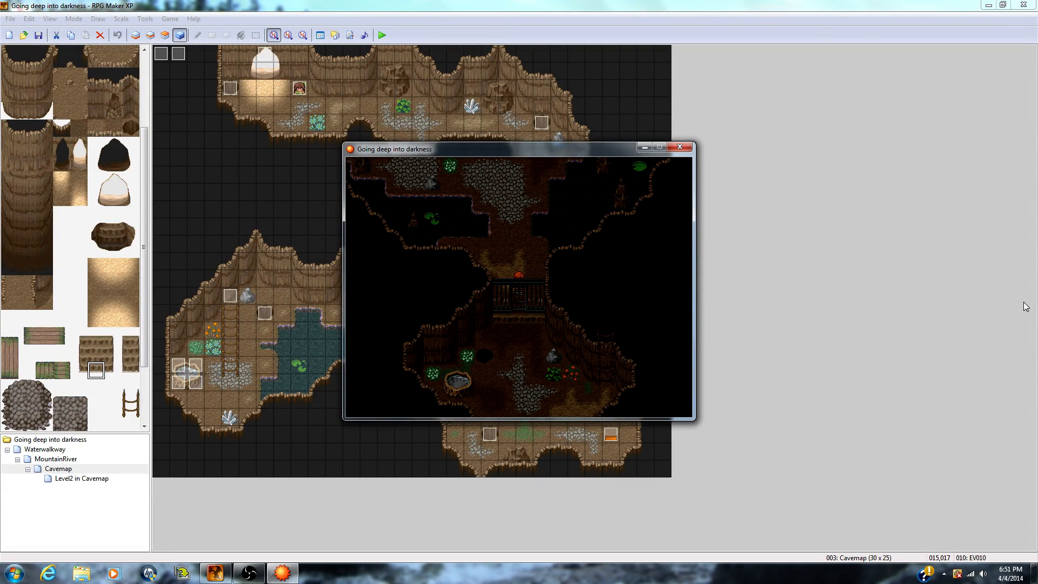
Step: Walk north from the barred gate to the pale round disc, interact with it and advance through its dialogue
key(Up)
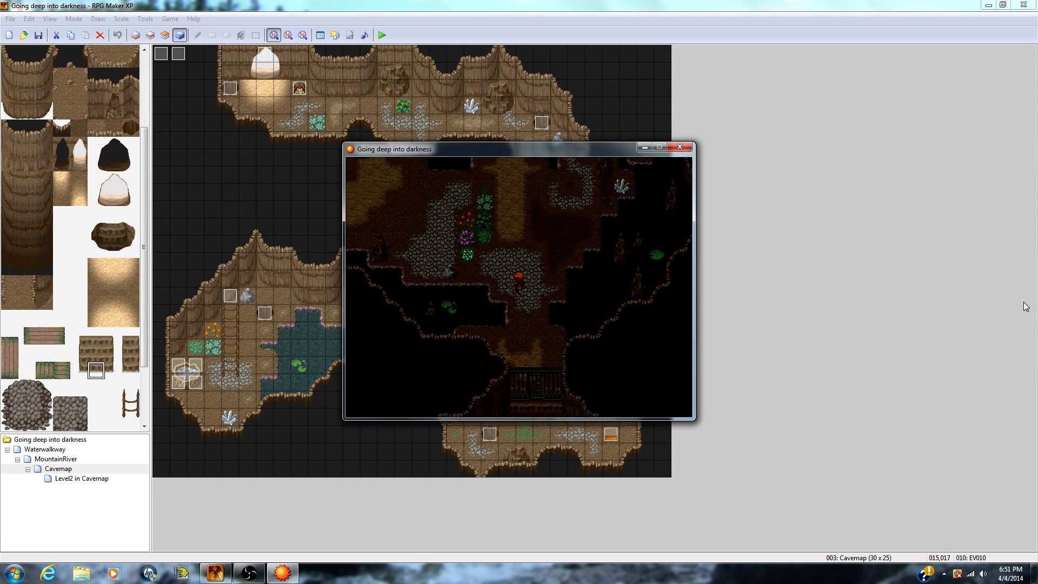
key(Up)
key(Right)
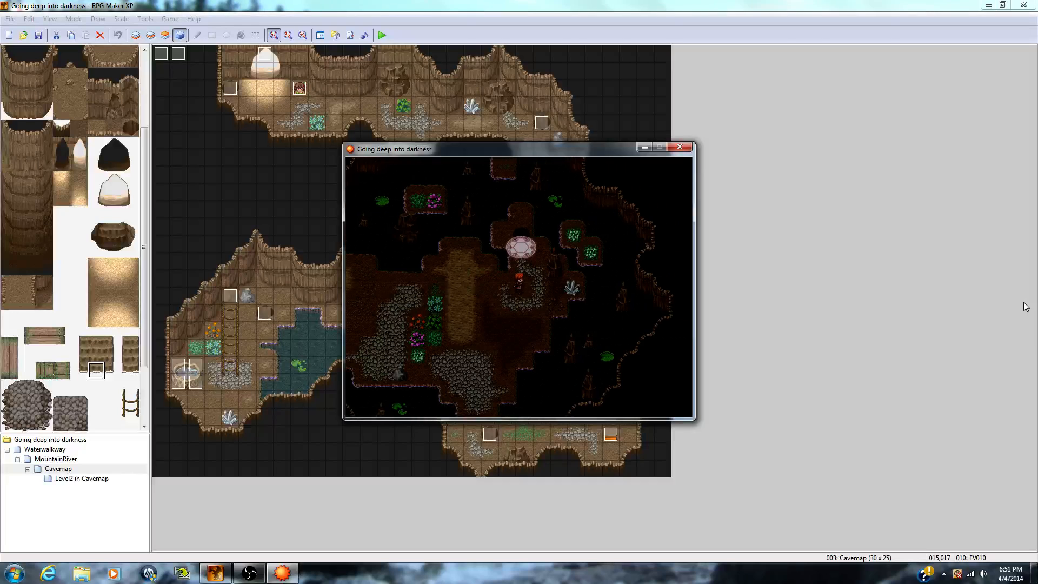
key(Up)
key(space)
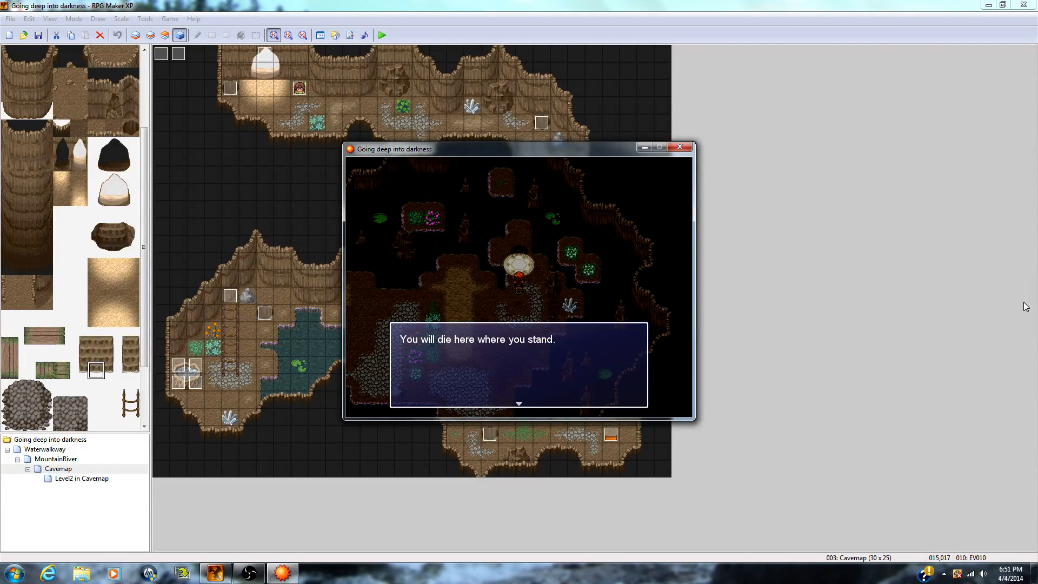
key(space)
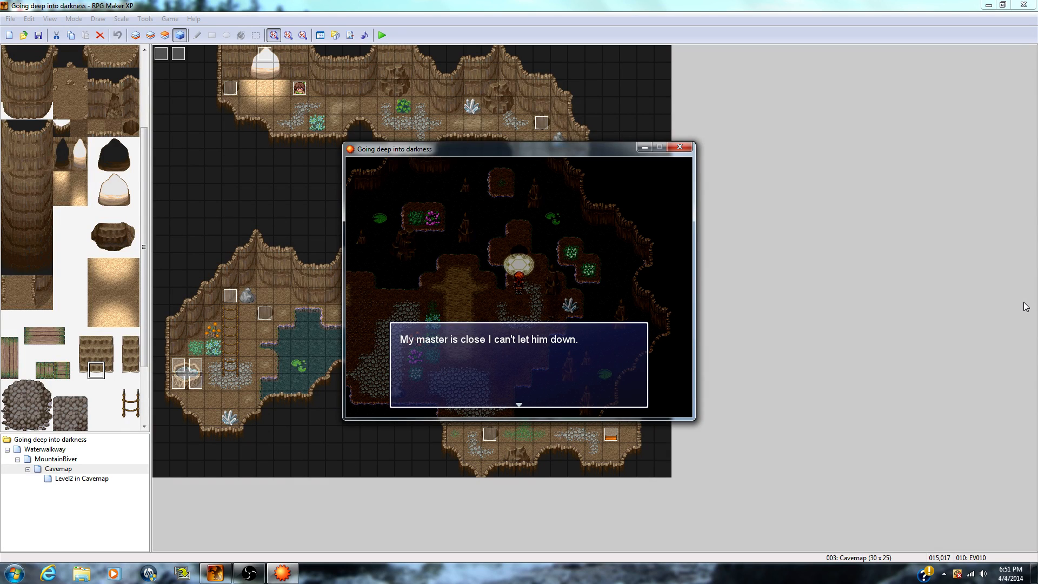
key(space)
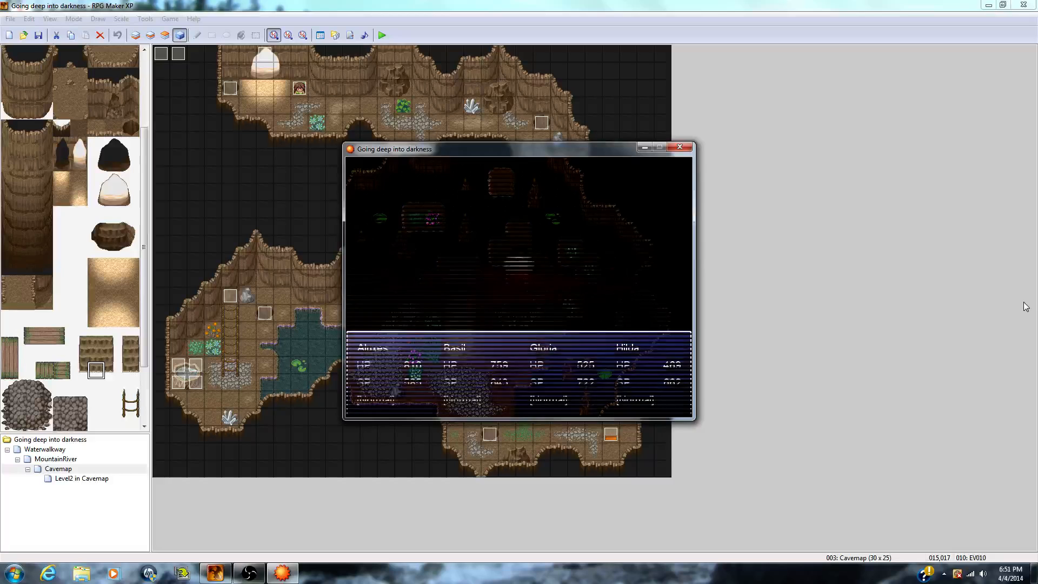
Step: Start the fight against the snake-bodied boss and have Aluxes make a normal attack on it
key(space)
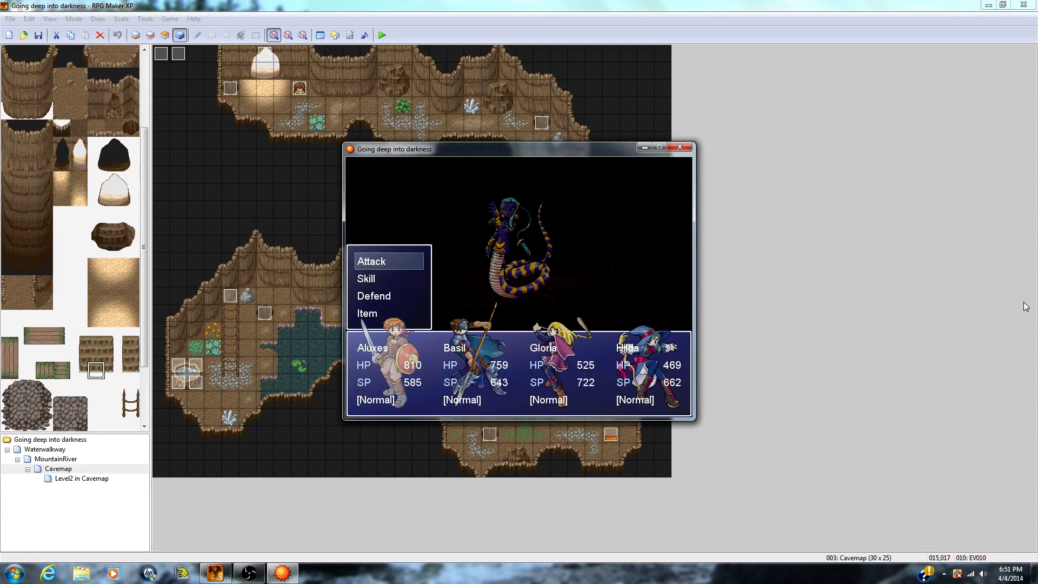
key(space)
key(space)
Step: Have Basil use his skill on the snake-bodied boss
key(Down)
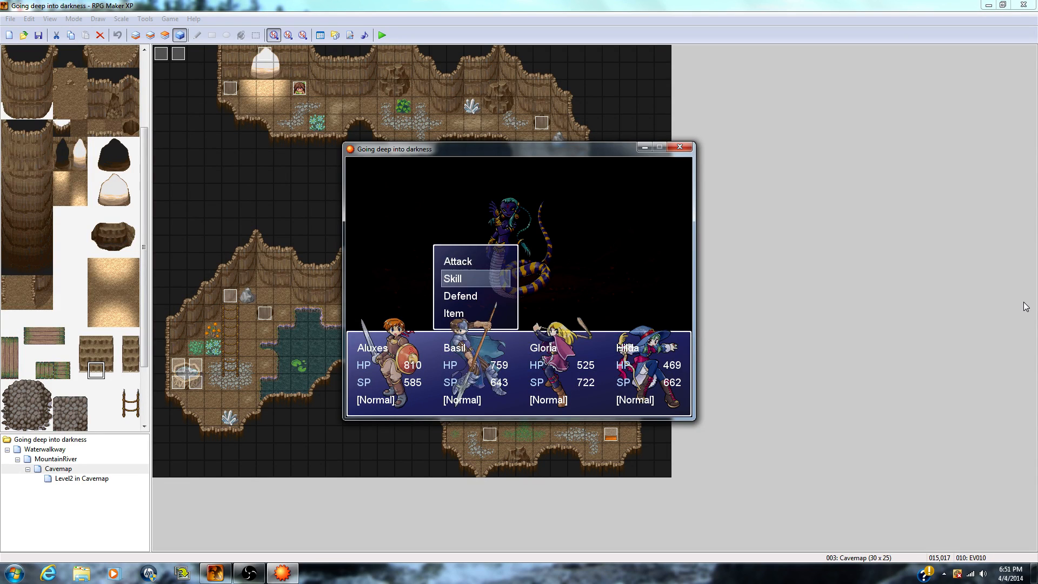
key(space)
key(space)
key(space)
Step: Have Gloria make a normal attack and Hilda use her skill on the snake-bodied boss
key(Down)
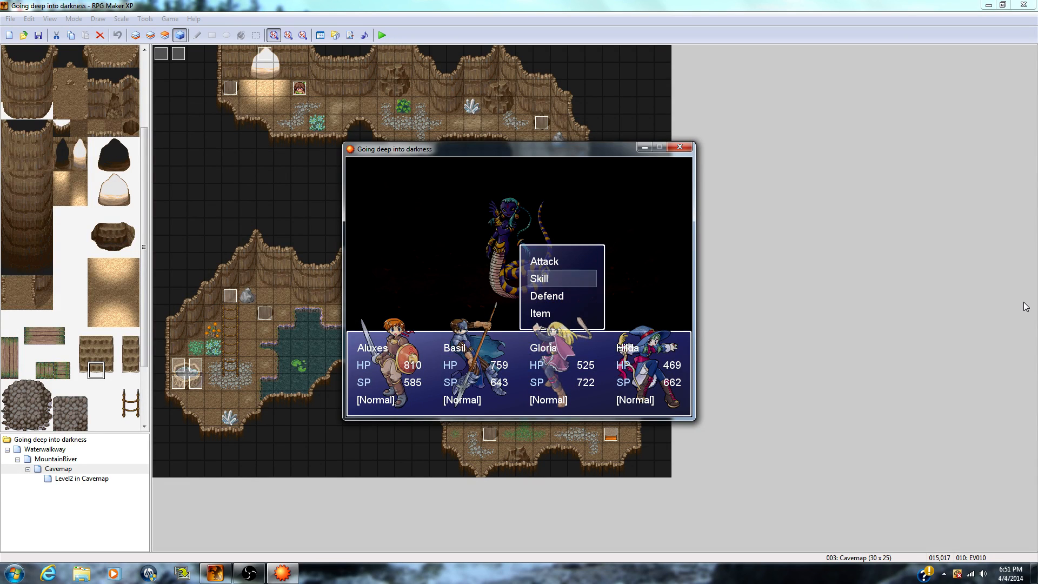
key(Up)
key(space)
key(space)
key(Down)
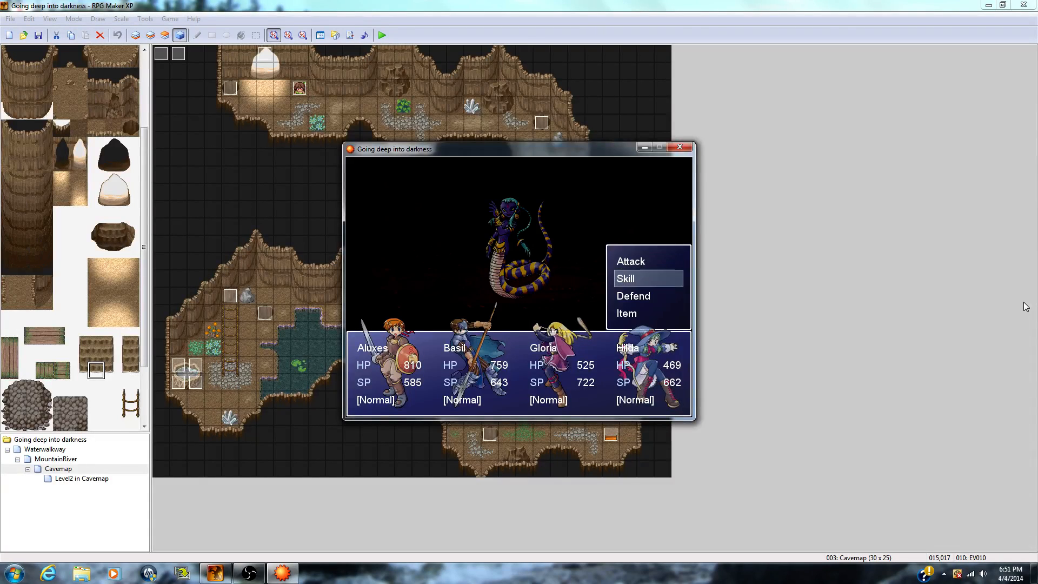
key(space)
key(space)
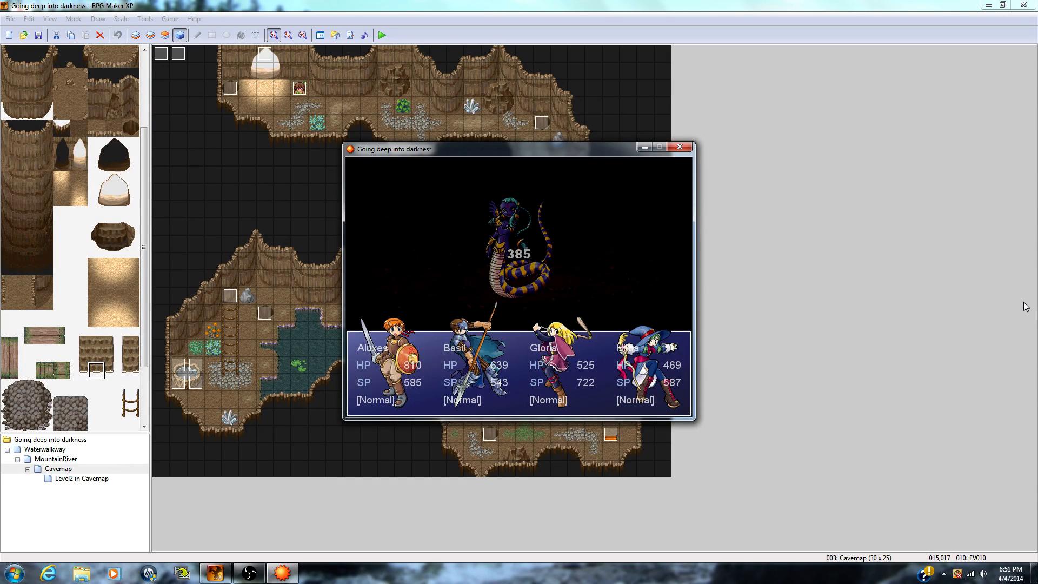
Step: Start the next battle round and have Aluxes and Basil each use a skill on the snake-bodied boss
key(Return)
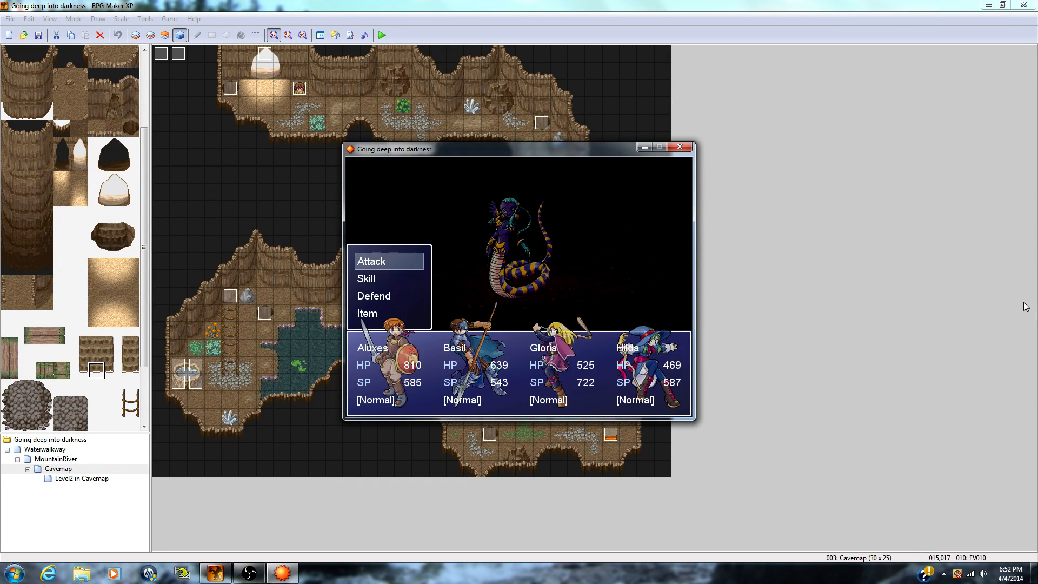
key(Down)
key(Return)
key(Return)
key(Return)
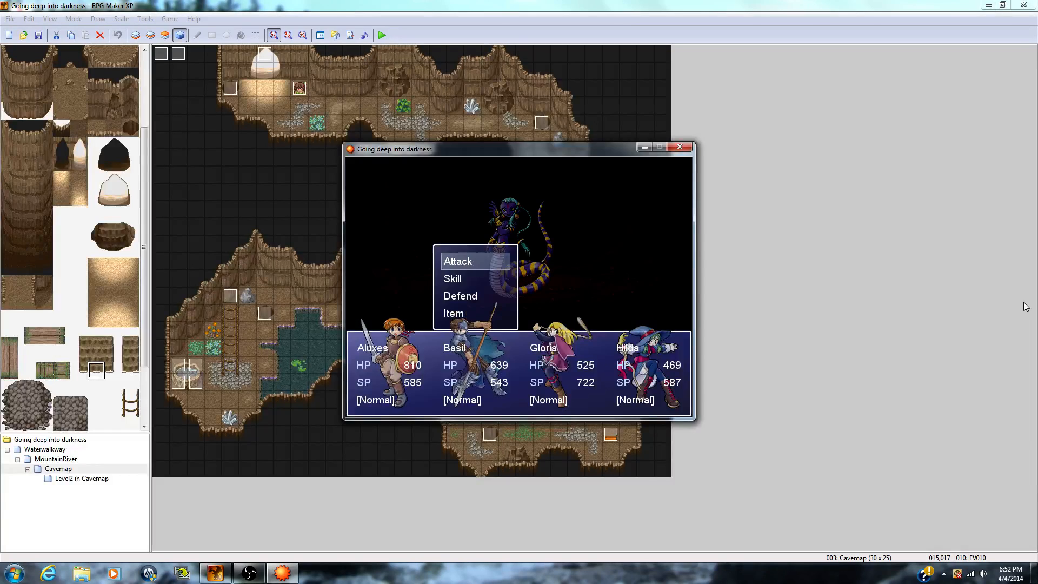
key(Down)
key(Return)
key(Return)
key(Return)
Step: Have Gloria use her skill on an ally, comparing the party members as possible targets before confirming one
key(Down)
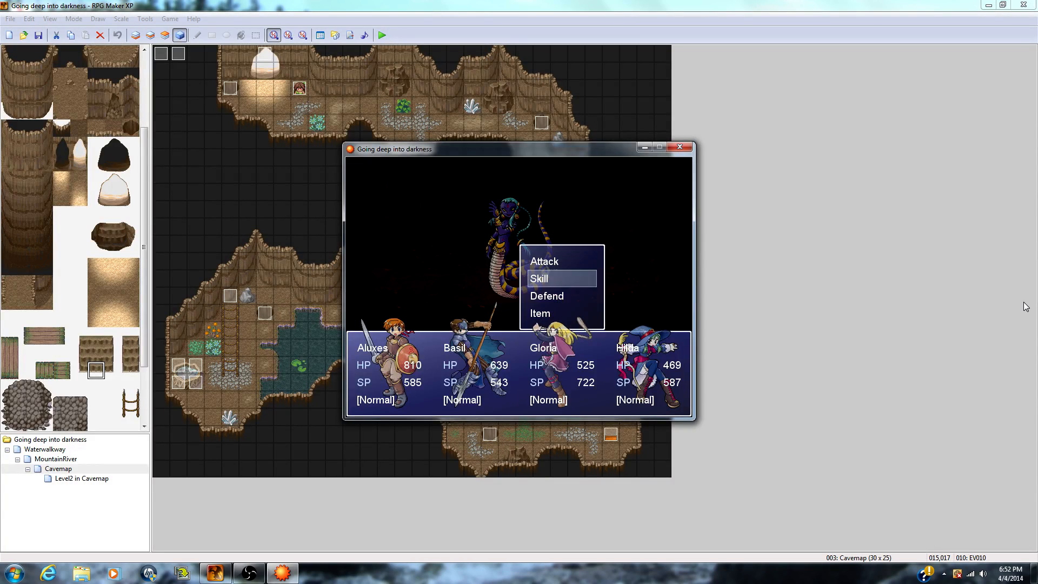
key(Return)
key(Return)
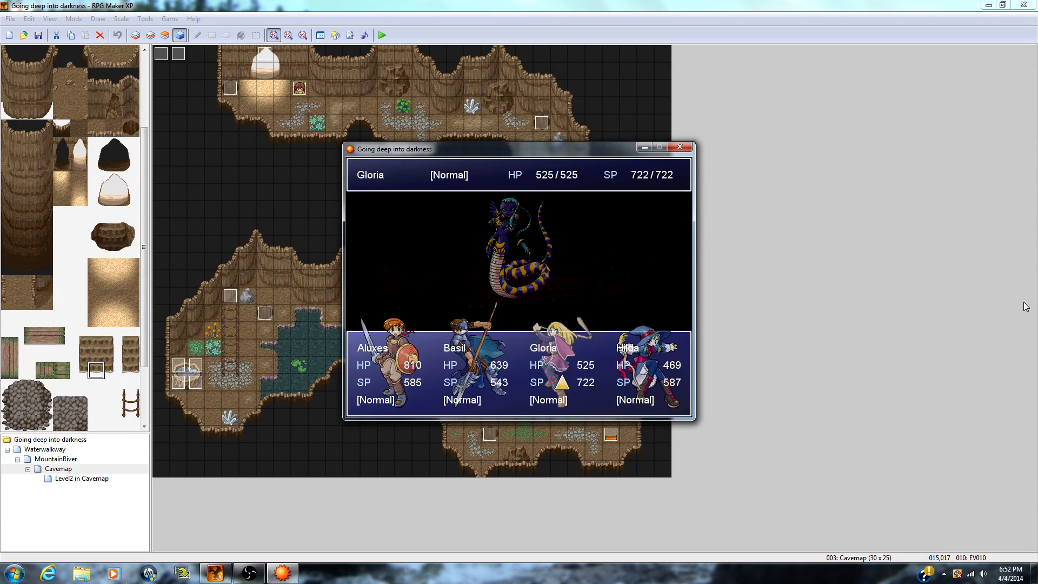
key(Right)
key(Left)
key(Left)
key(Left)
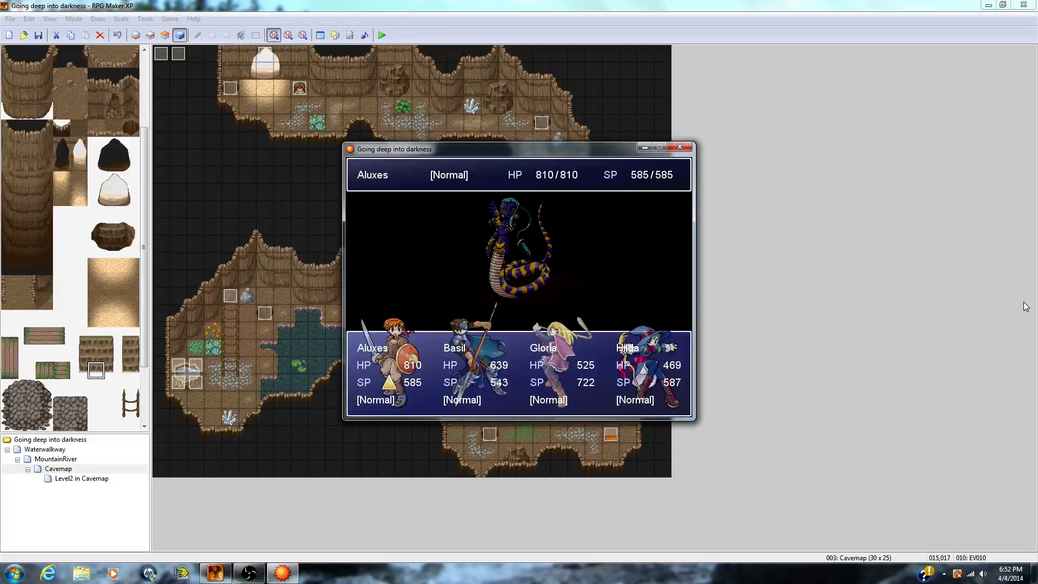
key(Right)
key(Right)
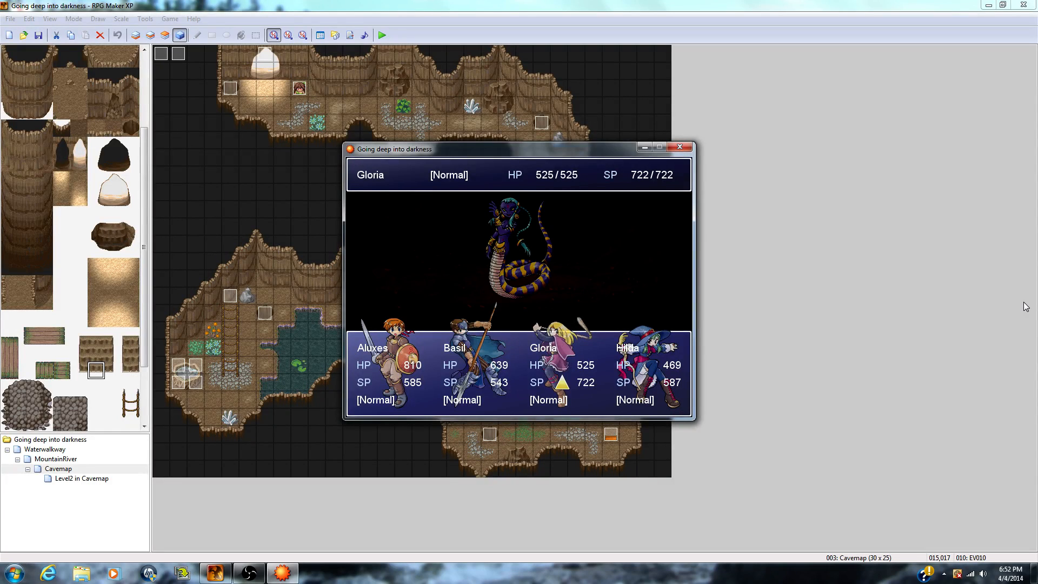
key(Left)
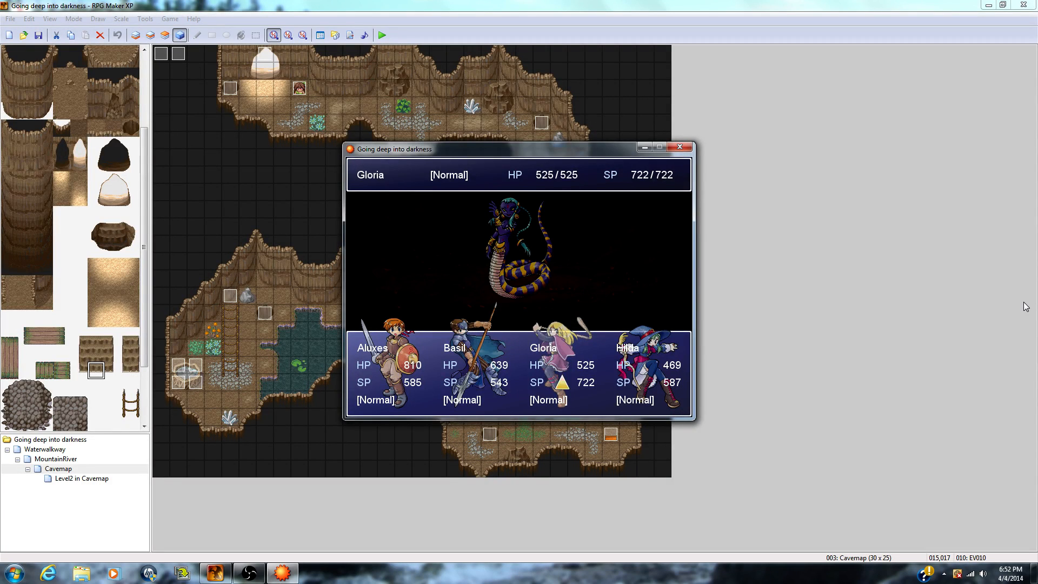
key(Right)
key(Return)
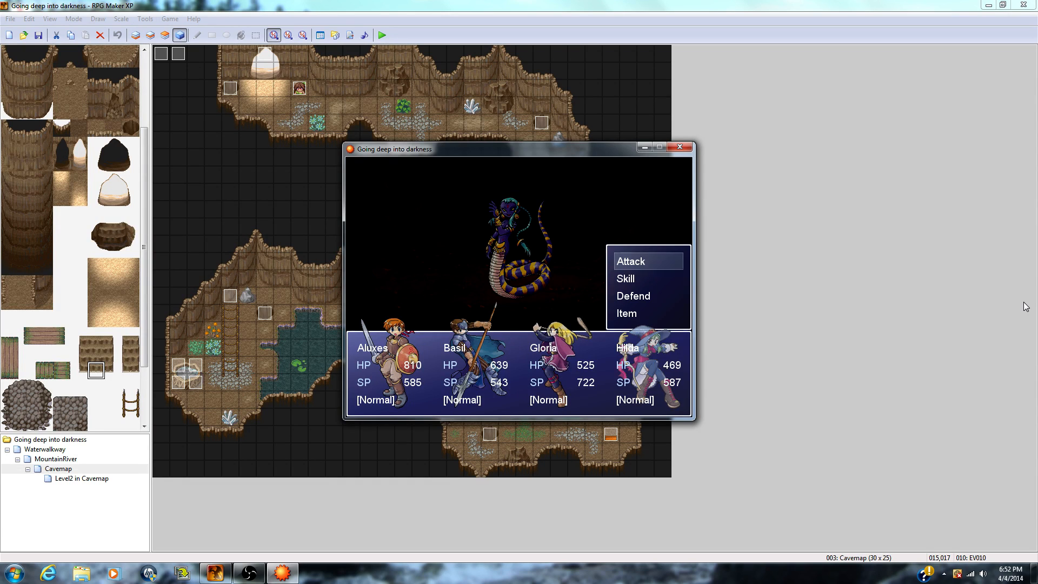
Step: Have Hilda use her skill on Lamia to complete the round
key(Down)
key(Return)
key(Return)
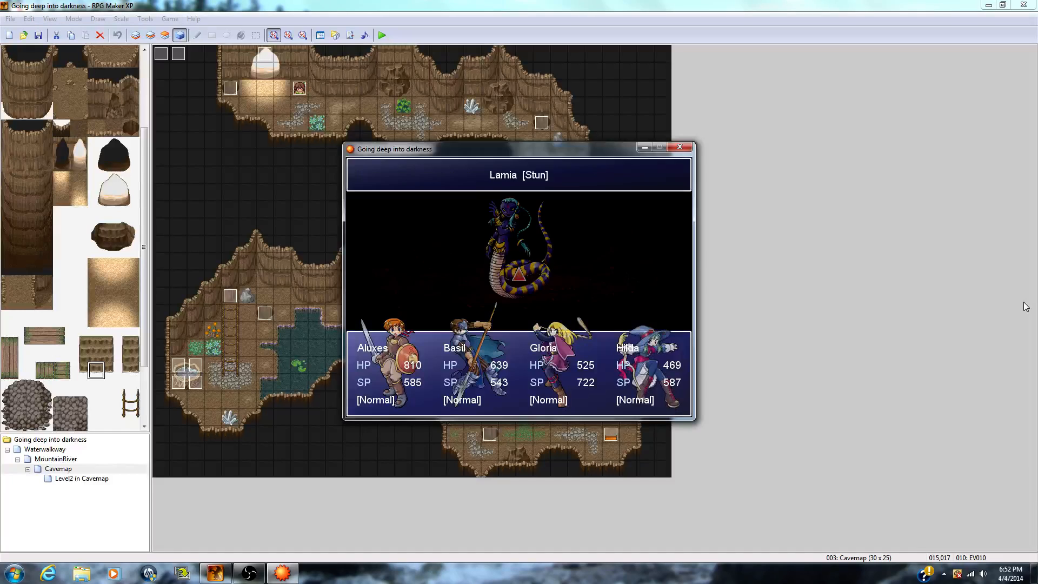
key(Return)
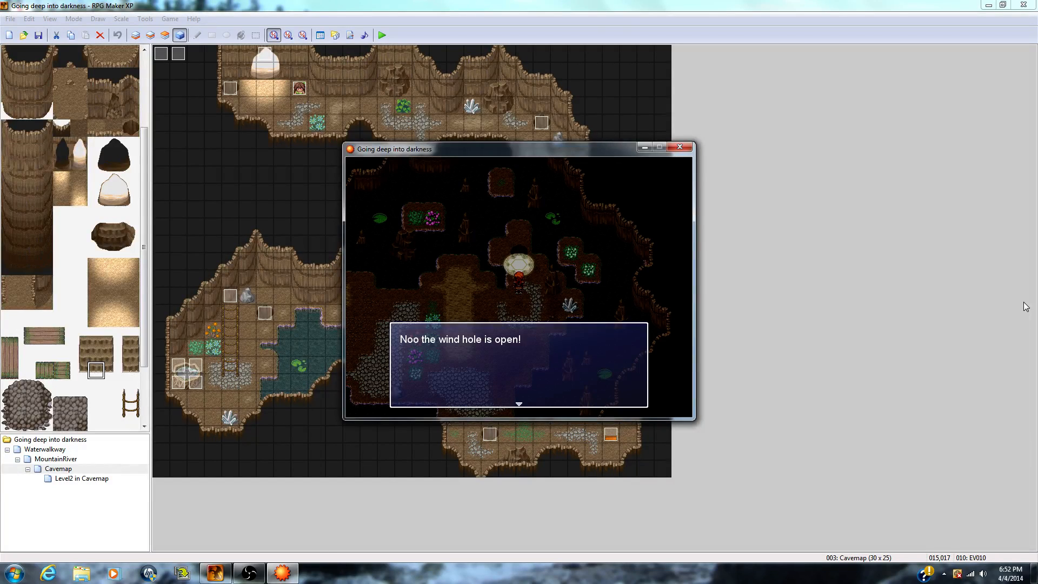
Step: Answer Yes to let the winds sweep the party away, and use the stone fountain beside the arrival hole
key(Return)
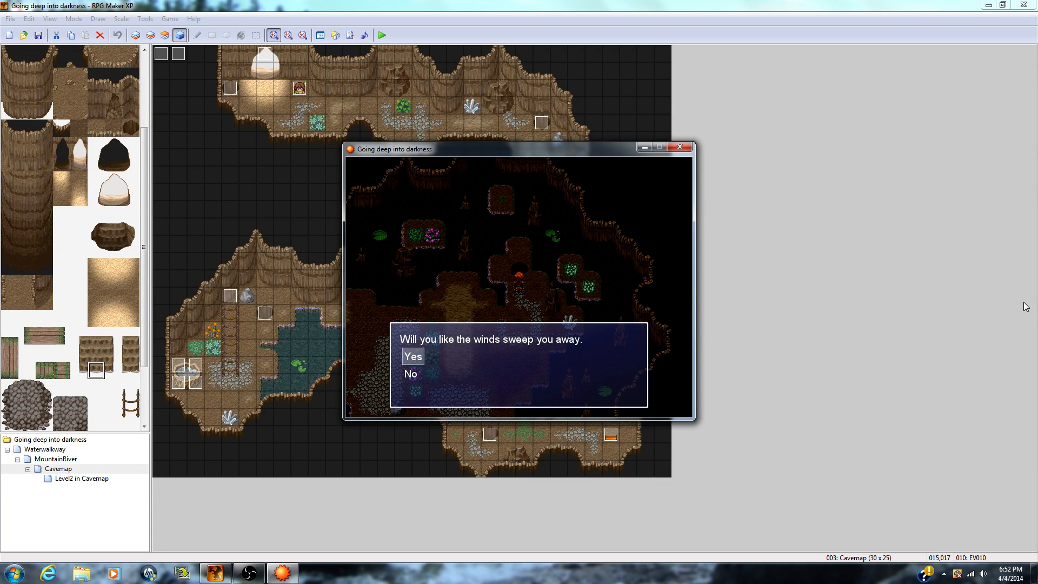
key(Return)
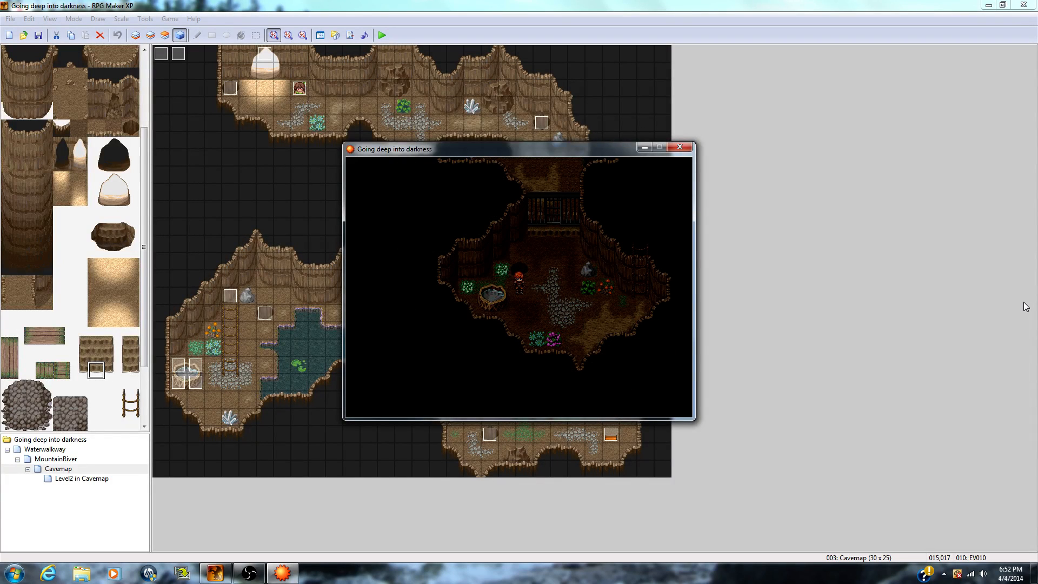
key(Right)
key(Down)
key(Left)
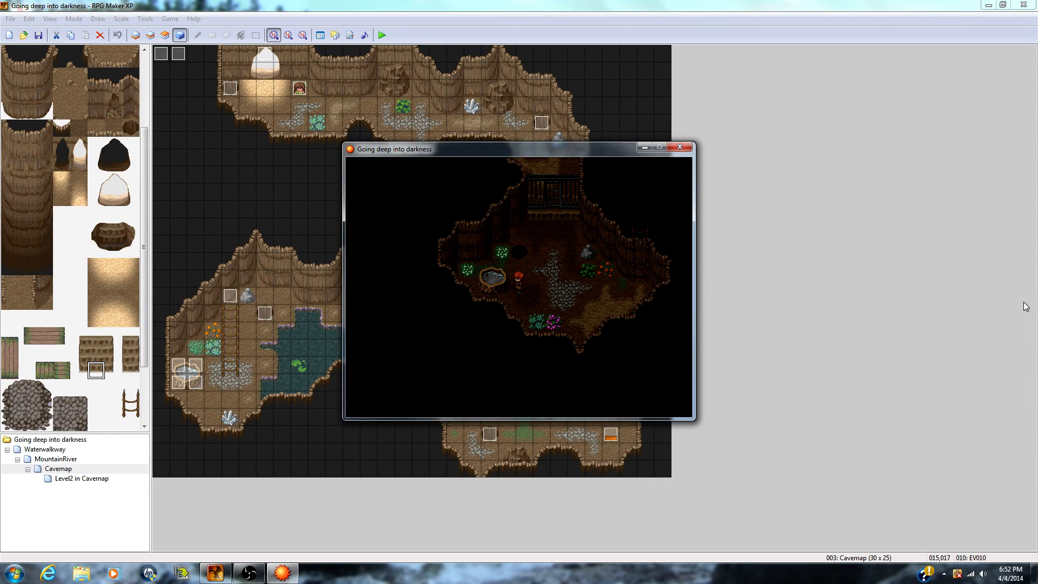
key(Return)
key(Return)
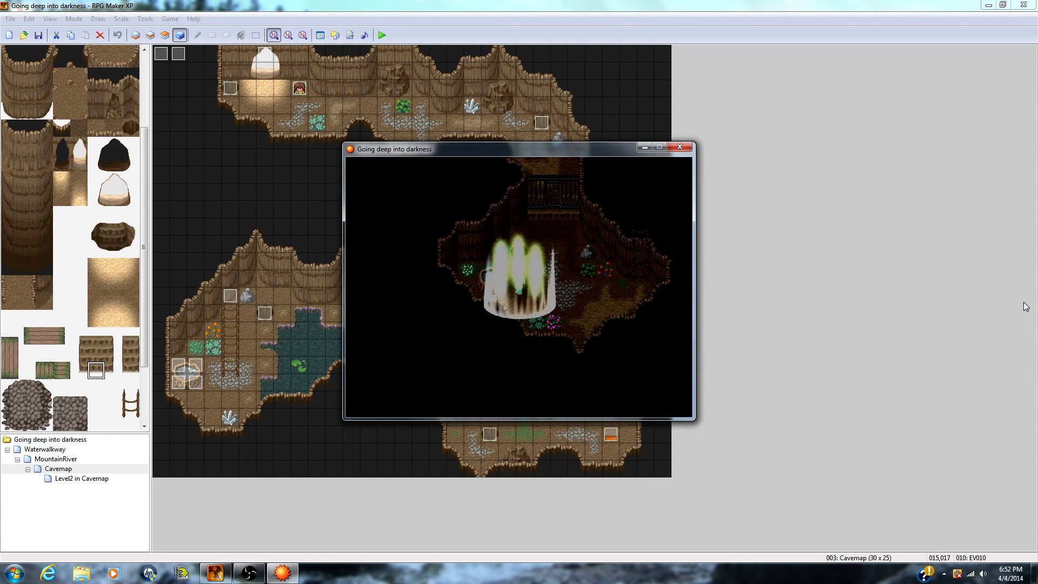
Step: Walk east across the chamber to the ladder, climb it to the top and come back down
key(Right)
key(Up)
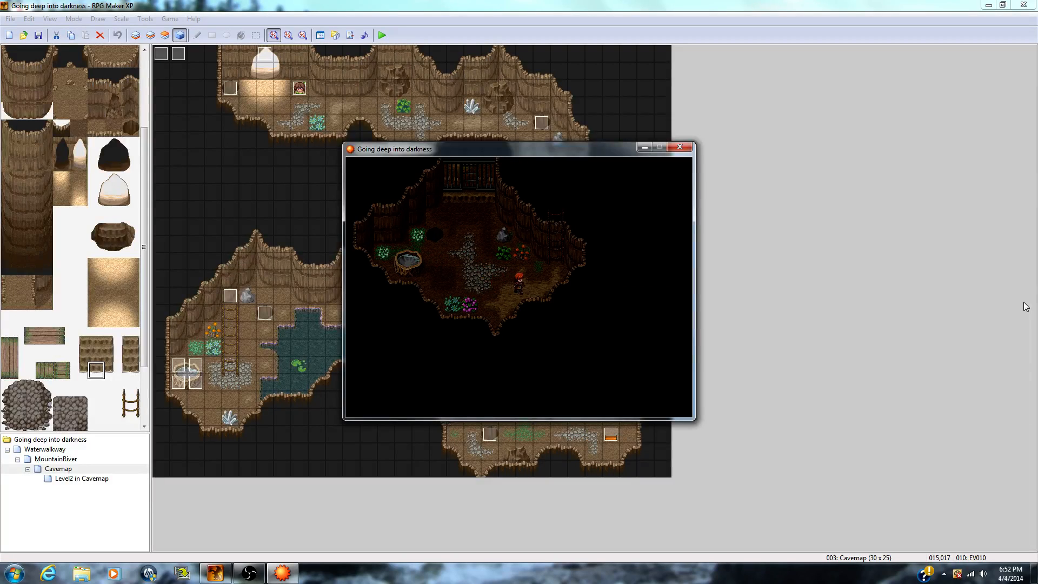
key(Up)
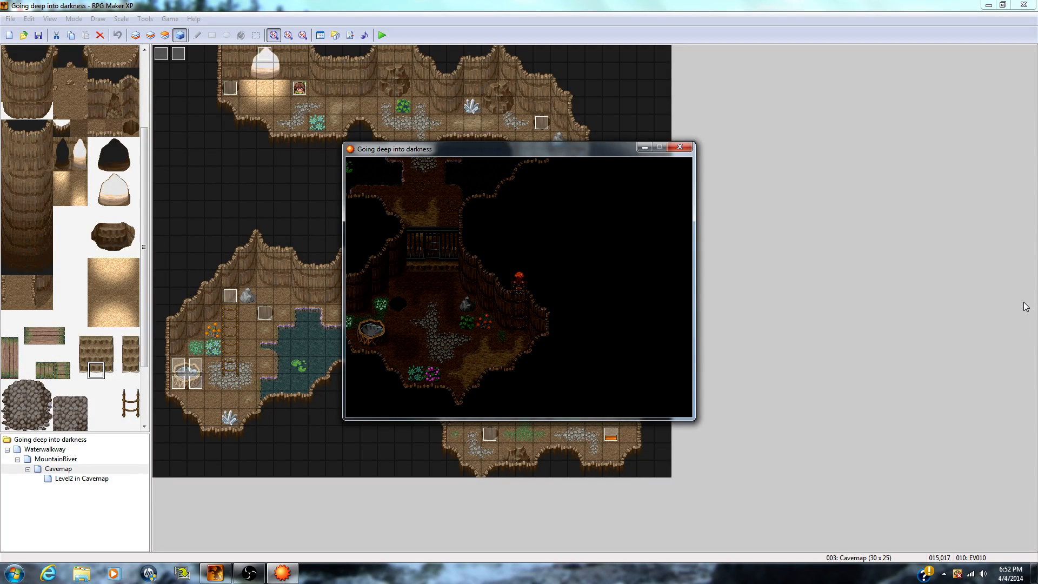
key(Down)
key(Left)
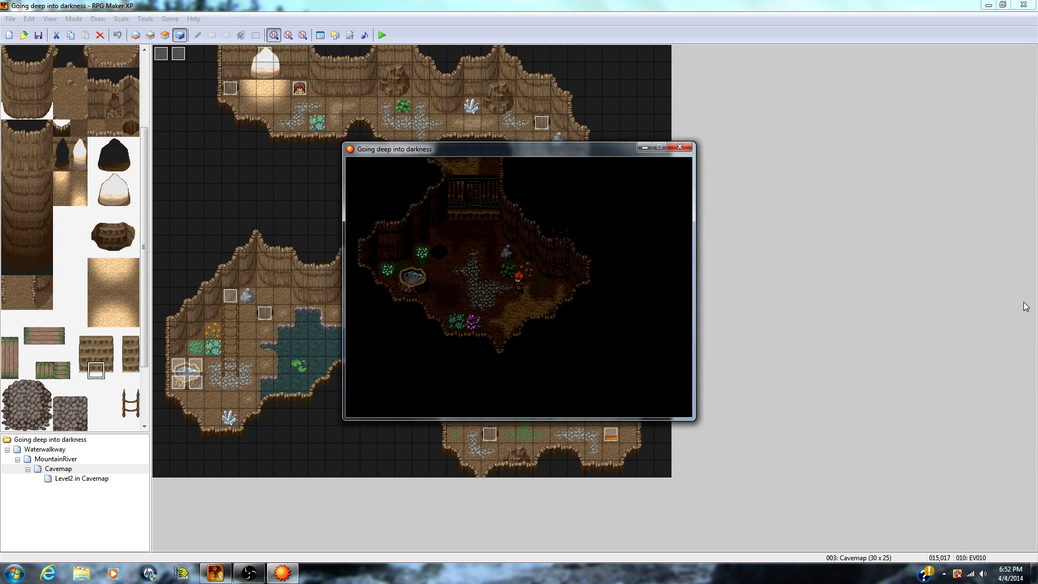
Step: End the playtest and open the Level2 in Cavemap map to examine the ladder chamber, the empty area below and the northern caves
click(679, 147)
click(60, 479)
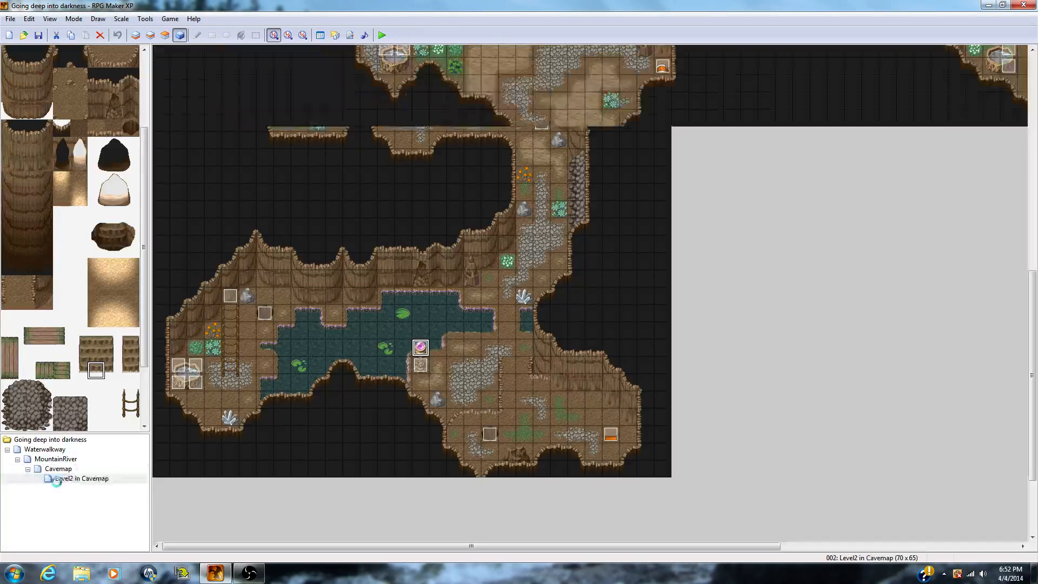
mouse_move(667, 284)
middle_down()
mouse_move(679, 250)
mouse_move(775, 236)
middle_up()
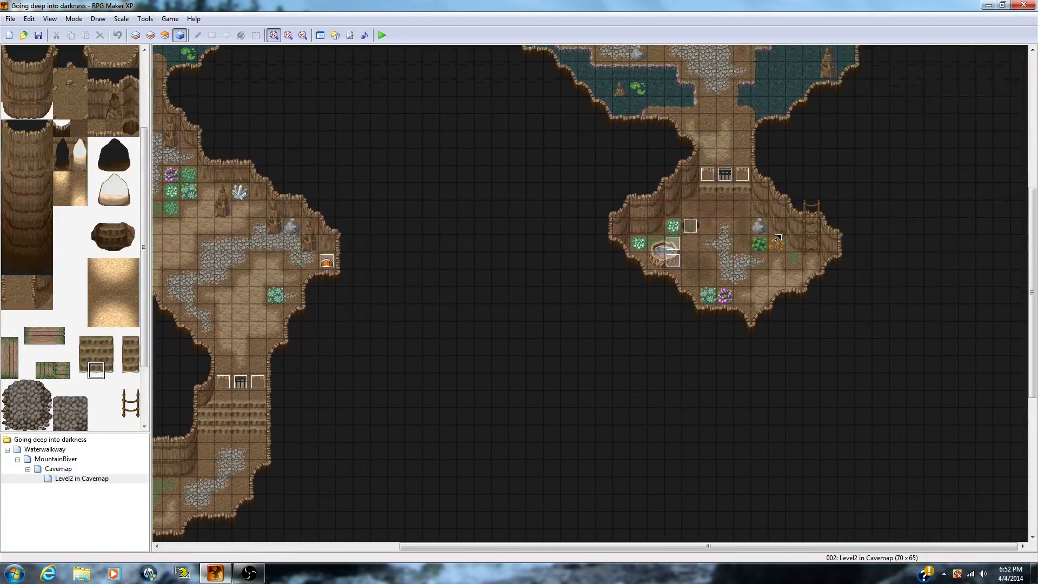
middle_drag(540, 267, 537, 286)
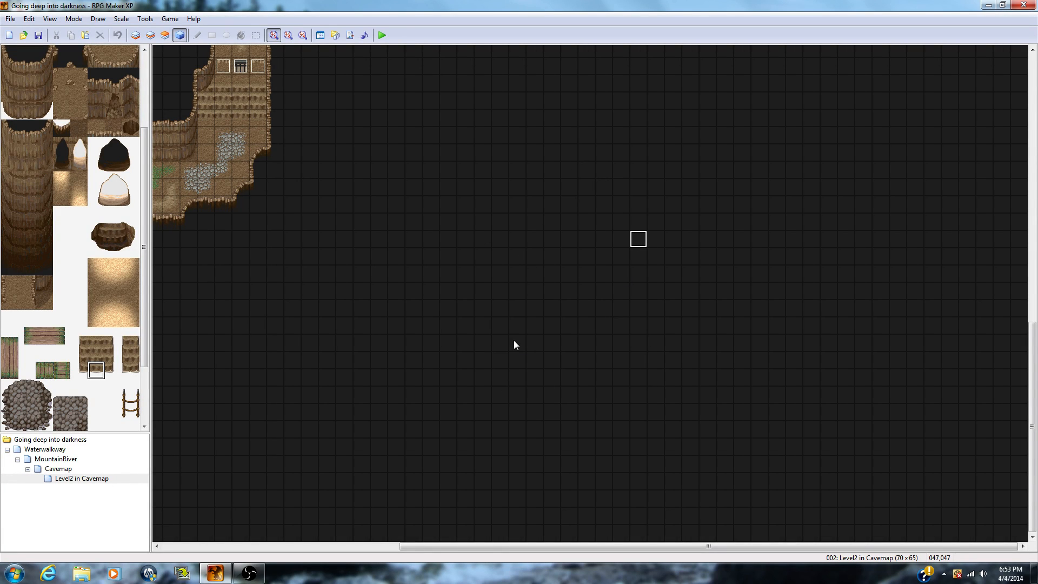
mouse_move(526, 347)
middle_down()
mouse_move(521, 267)
mouse_move(520, 279)
middle_up()
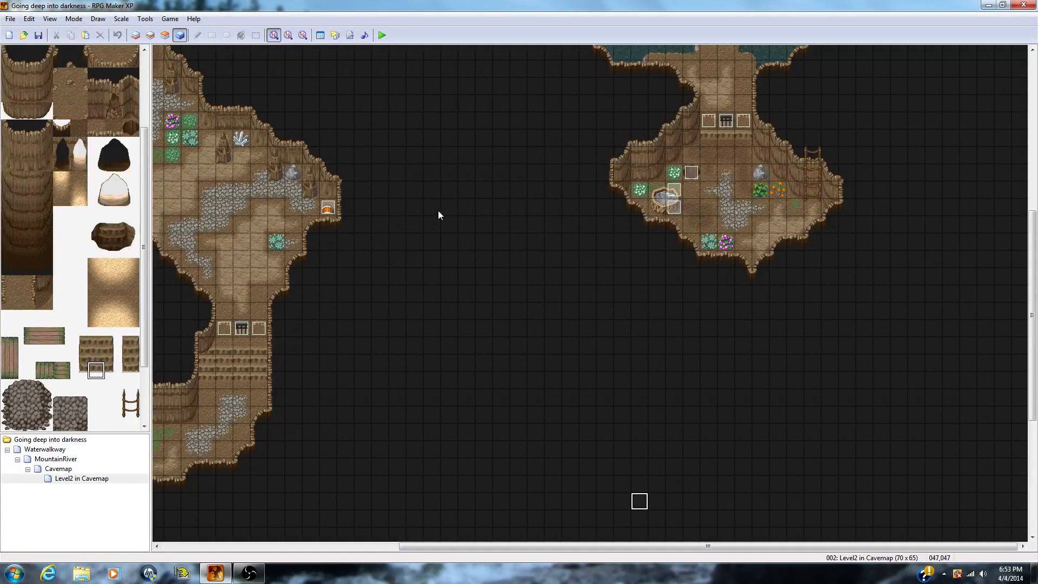
middle_click(519, 259)
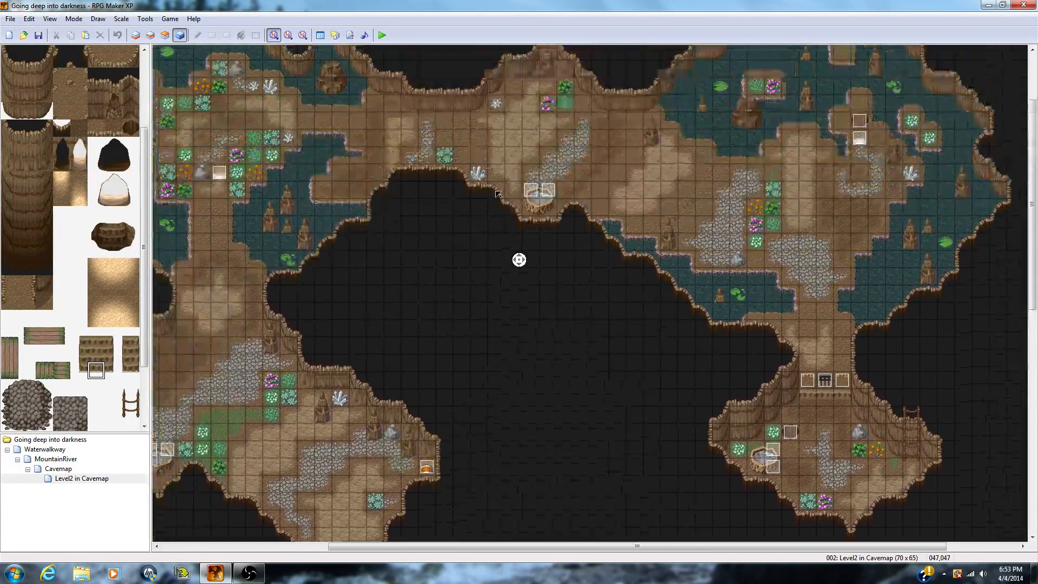
middle_click(499, 196)
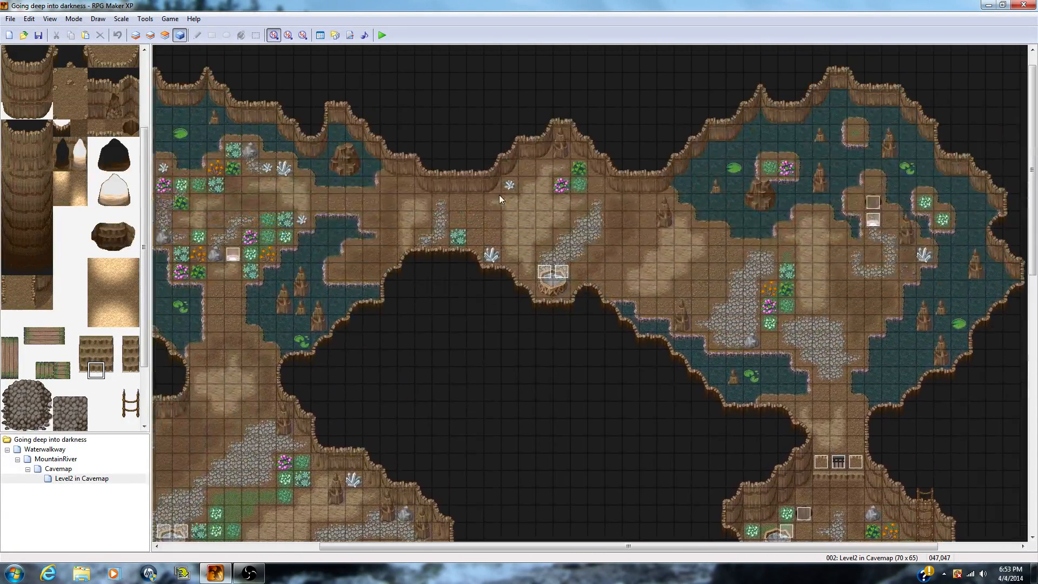